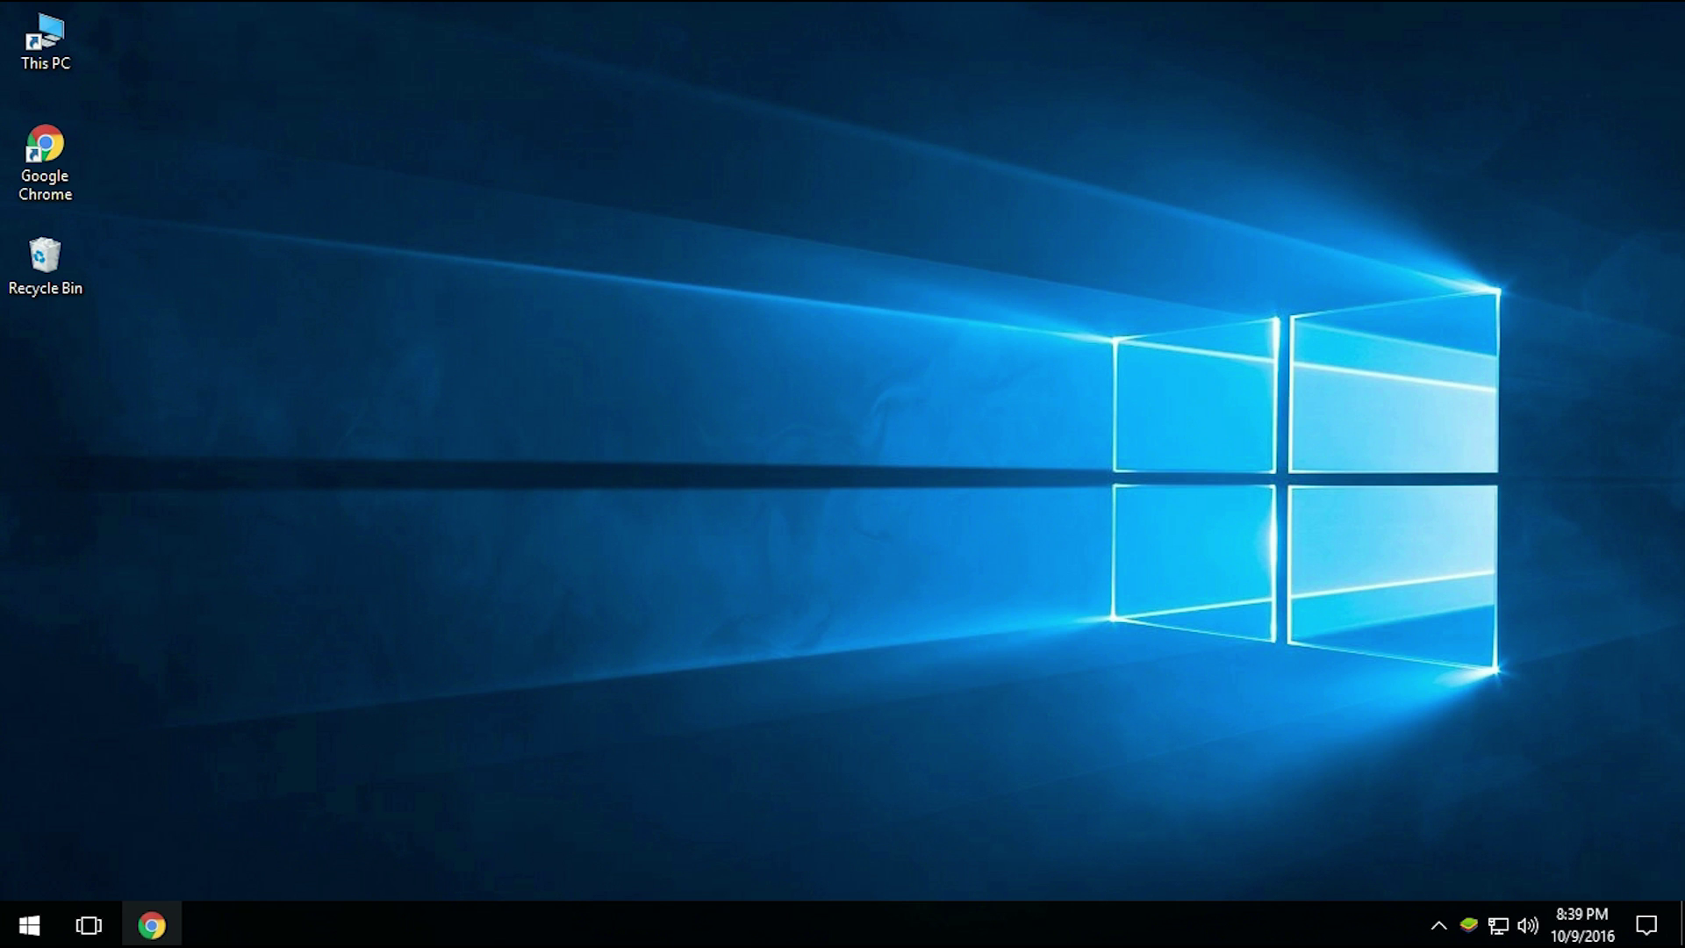
Open Chrome on YouTube and bring up the account menu to reach Creator Studio.
{"action": "left_click", "coordinate": [152, 926]}
{"action": "left_click", "coordinate": [1612, 112]}
In the channel's Advanced settings, choose India as the country and save.
{"action": "left_click", "coordinate": [1468, 272]}
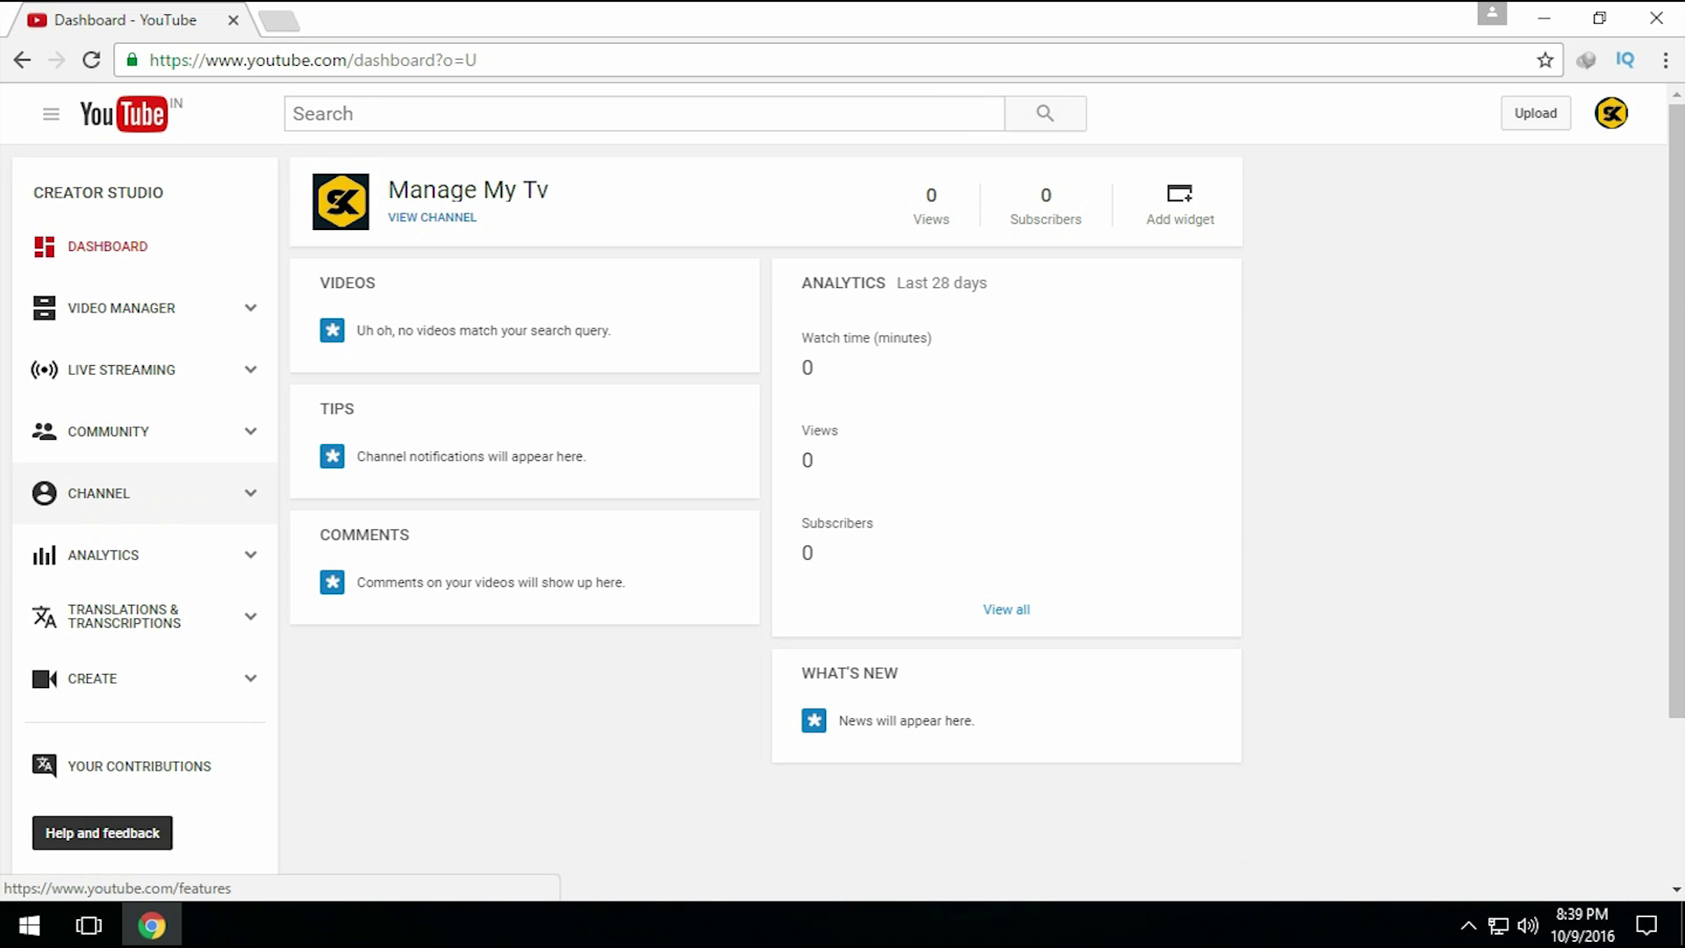
{"action": "left_click", "coordinate": [132, 492]}
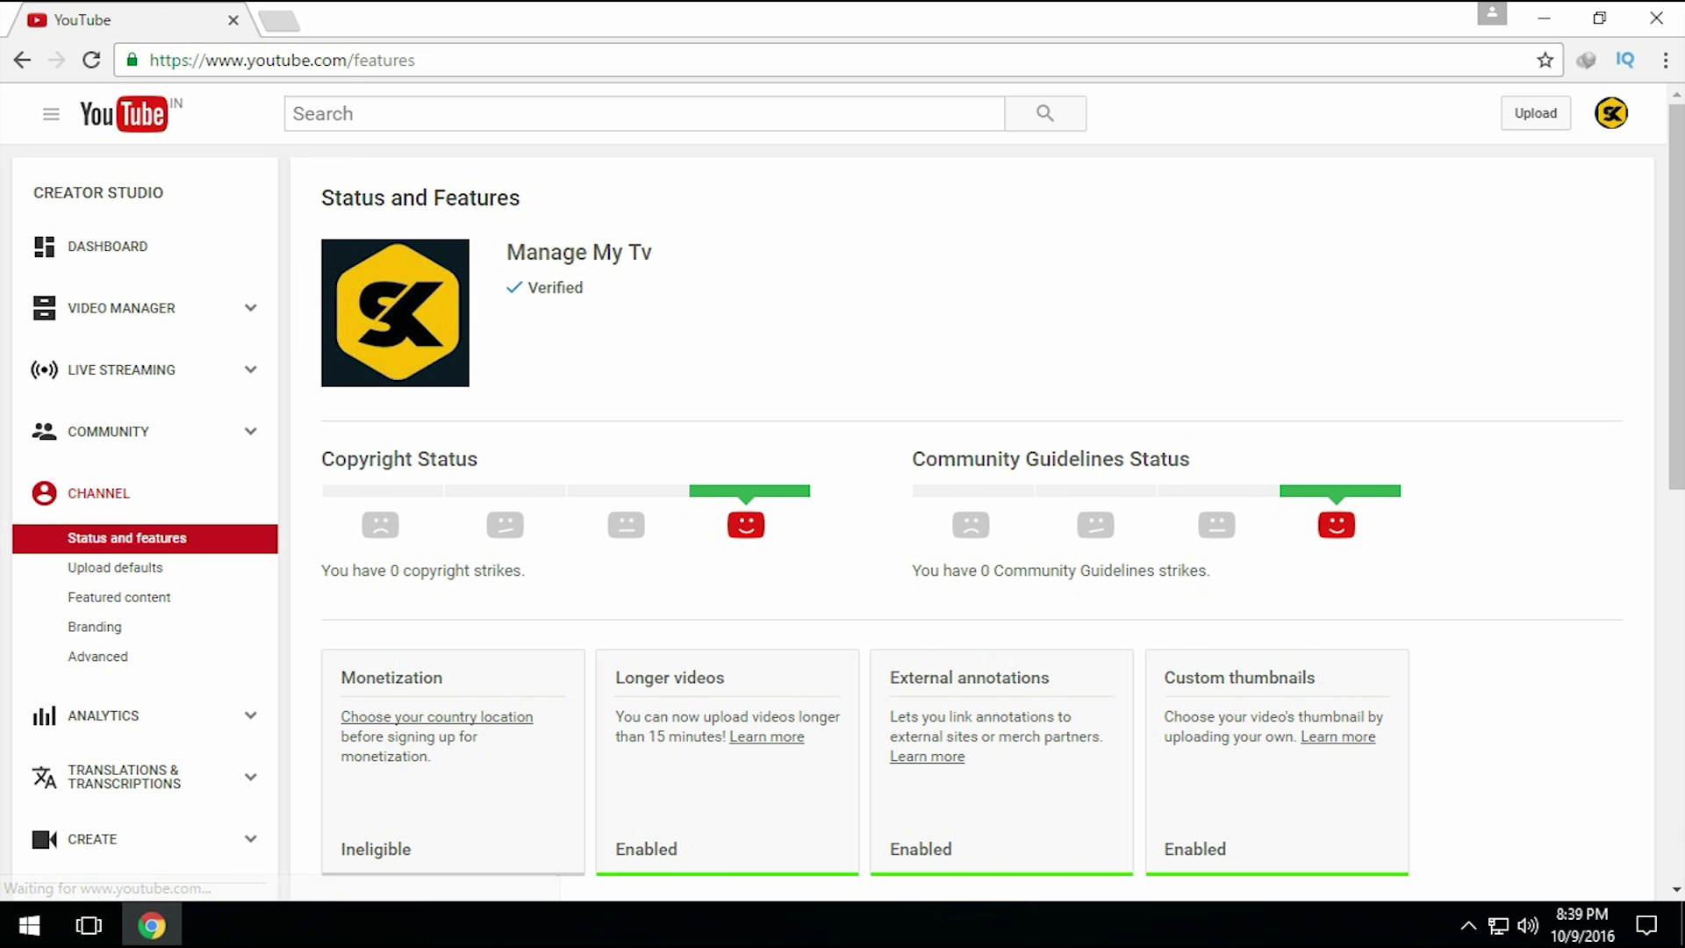
{"action": "scroll", "coordinate": [97, 285], "scroll_direction": "down", "scroll_amount": 4}
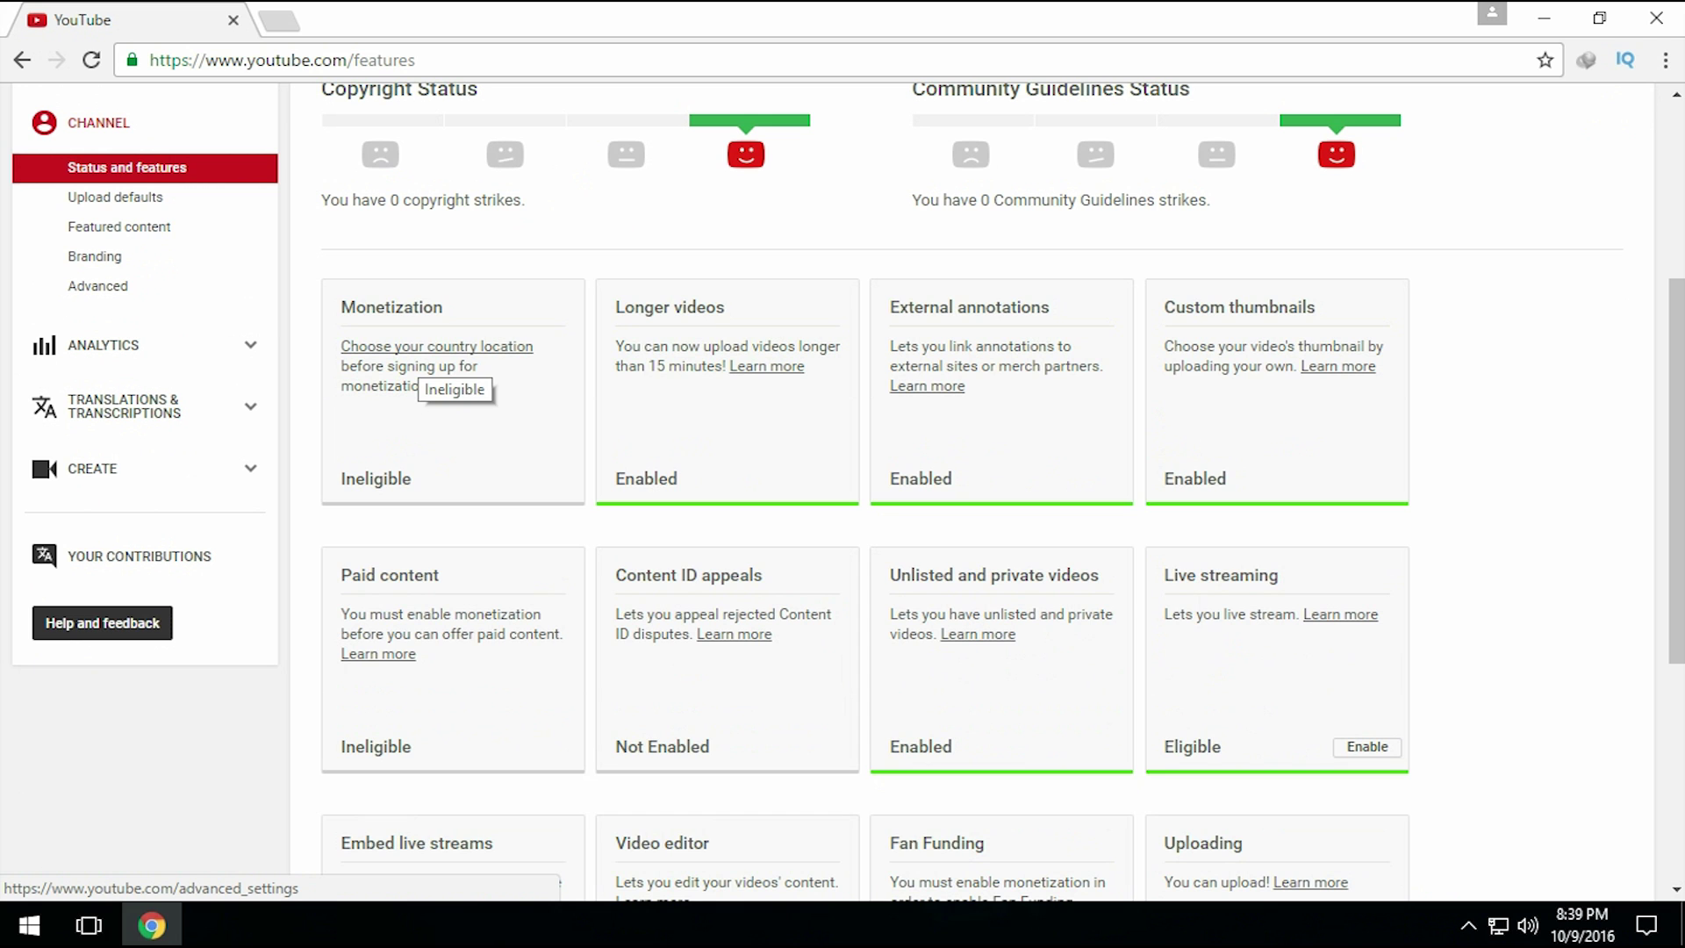
{"action": "left_click", "coordinate": [98, 285]}
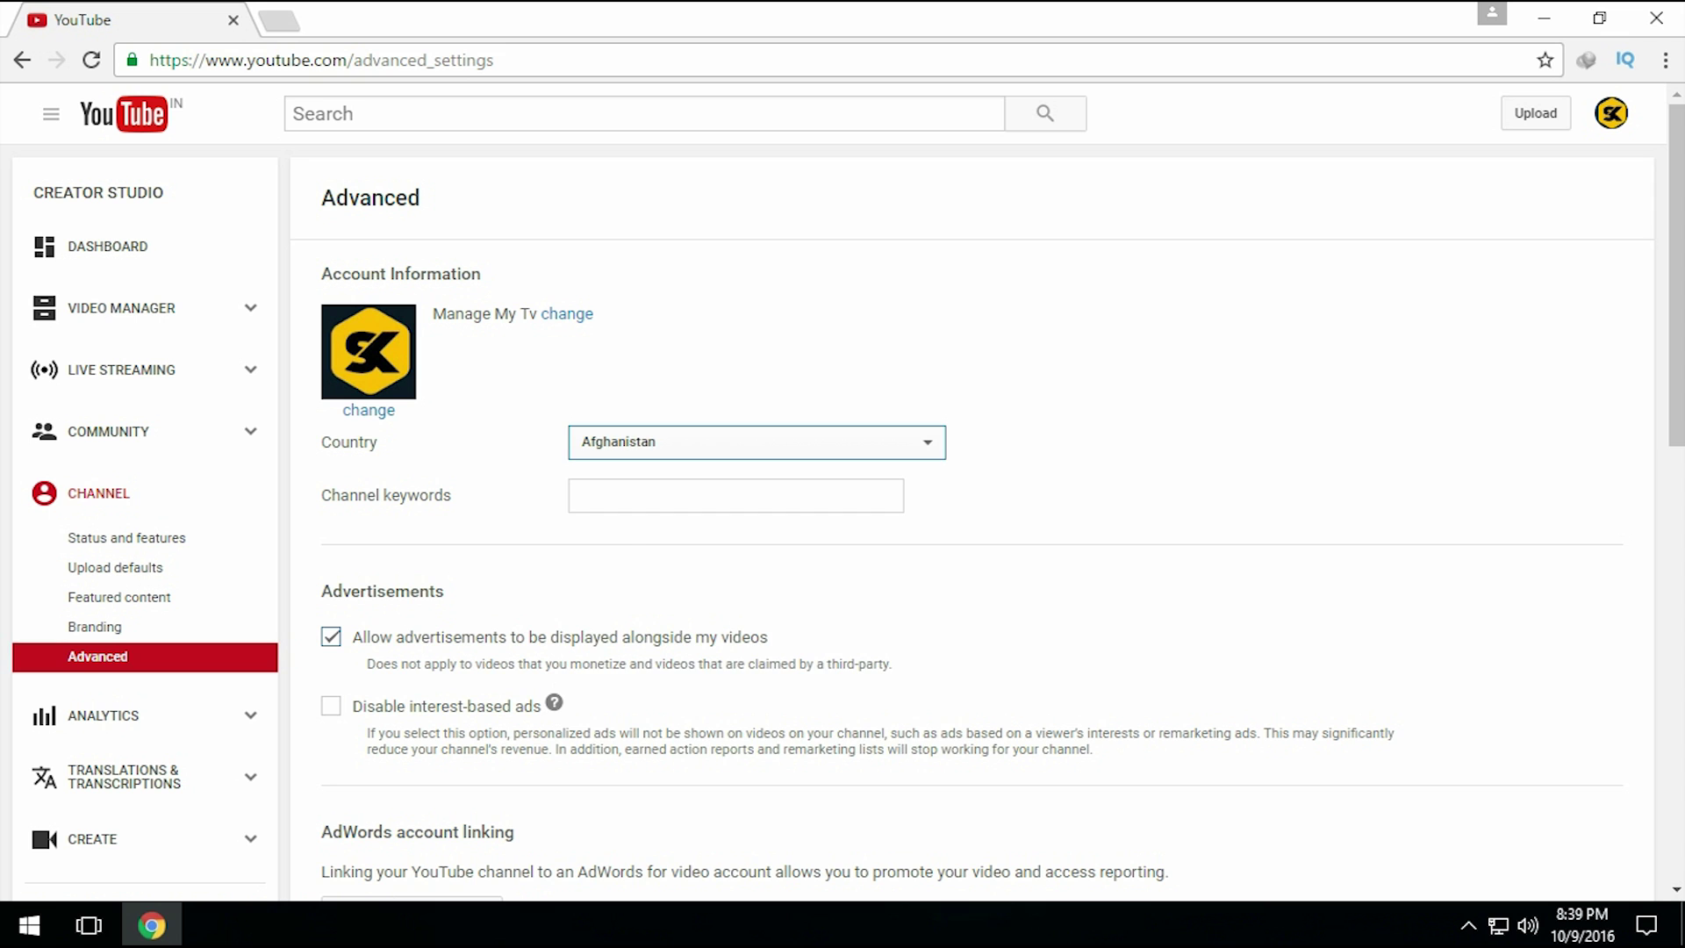
{"action": "left_click", "coordinate": [757, 442]}
{"action": "type", "text": "in"}
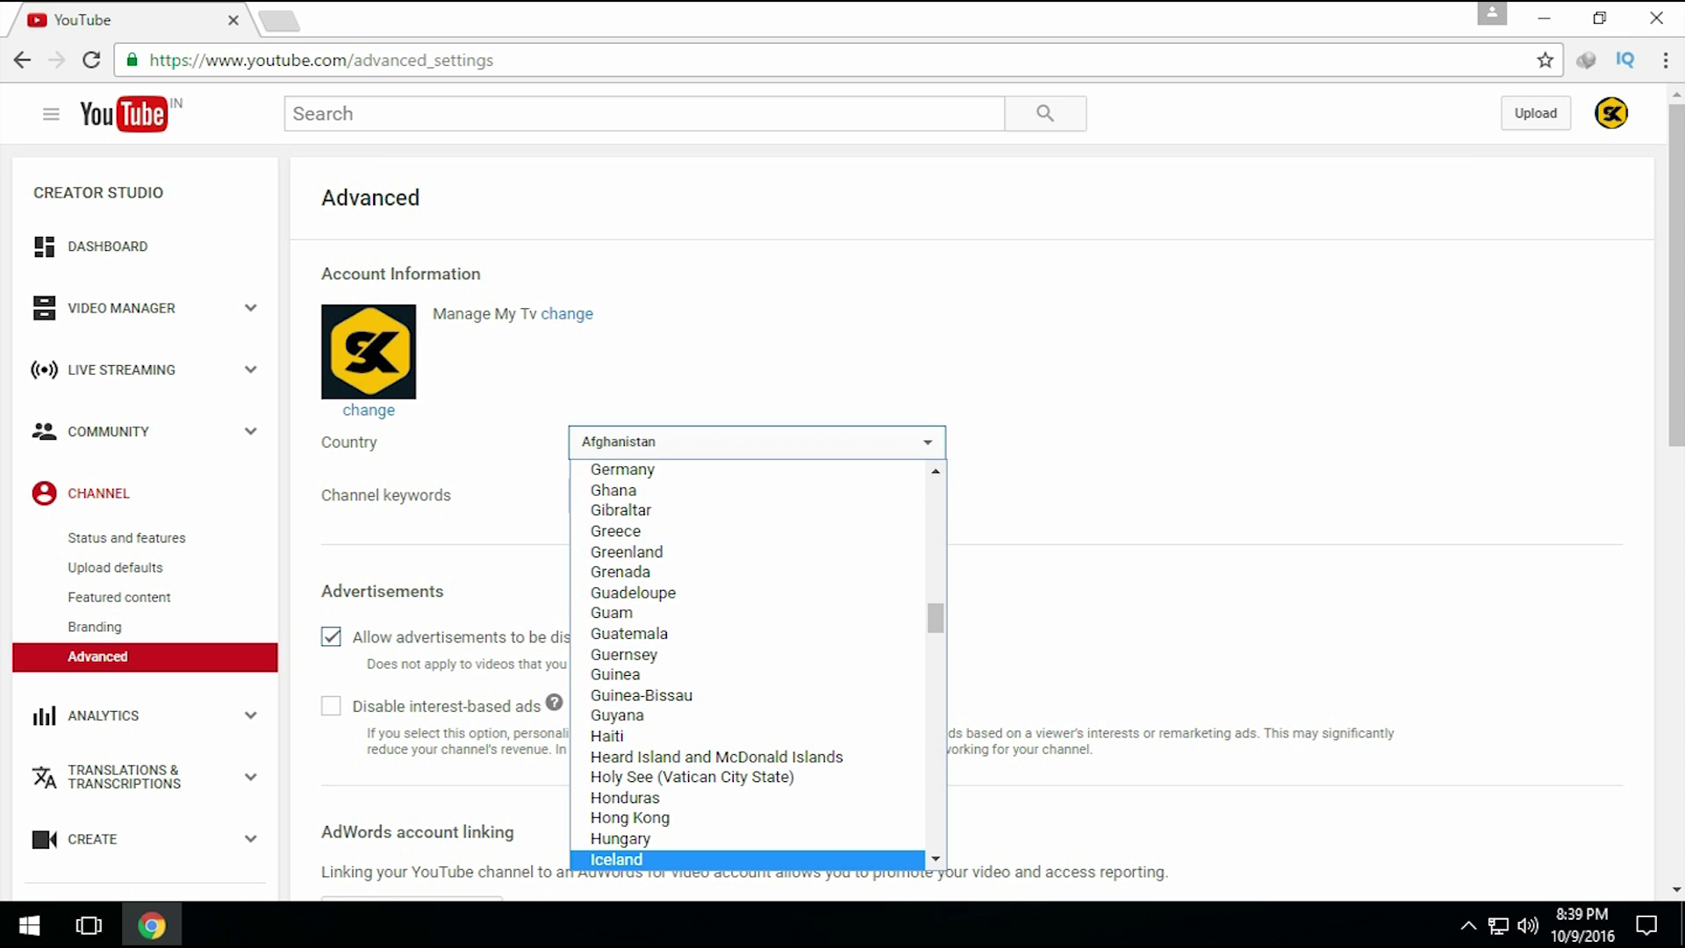
{"action": "key", "text": "Return"}
{"action": "scroll", "coordinate": [843, 492], "scroll_direction": "down", "scroll_amount": 10}
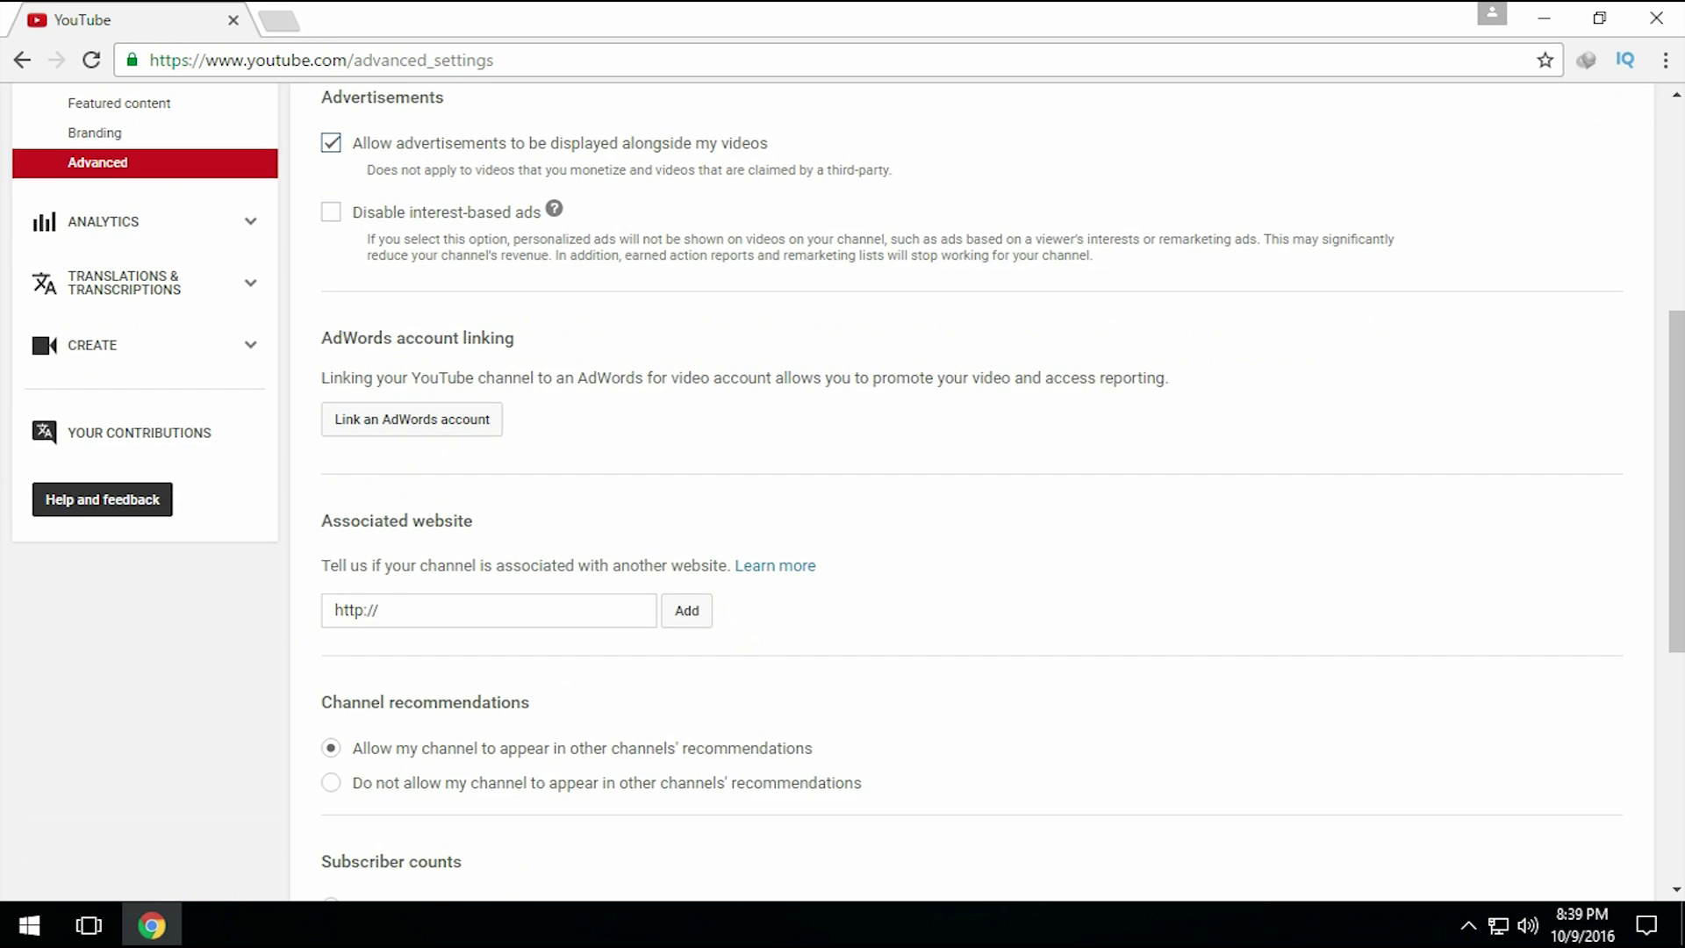
{"action": "left_click", "coordinate": [362, 627]}
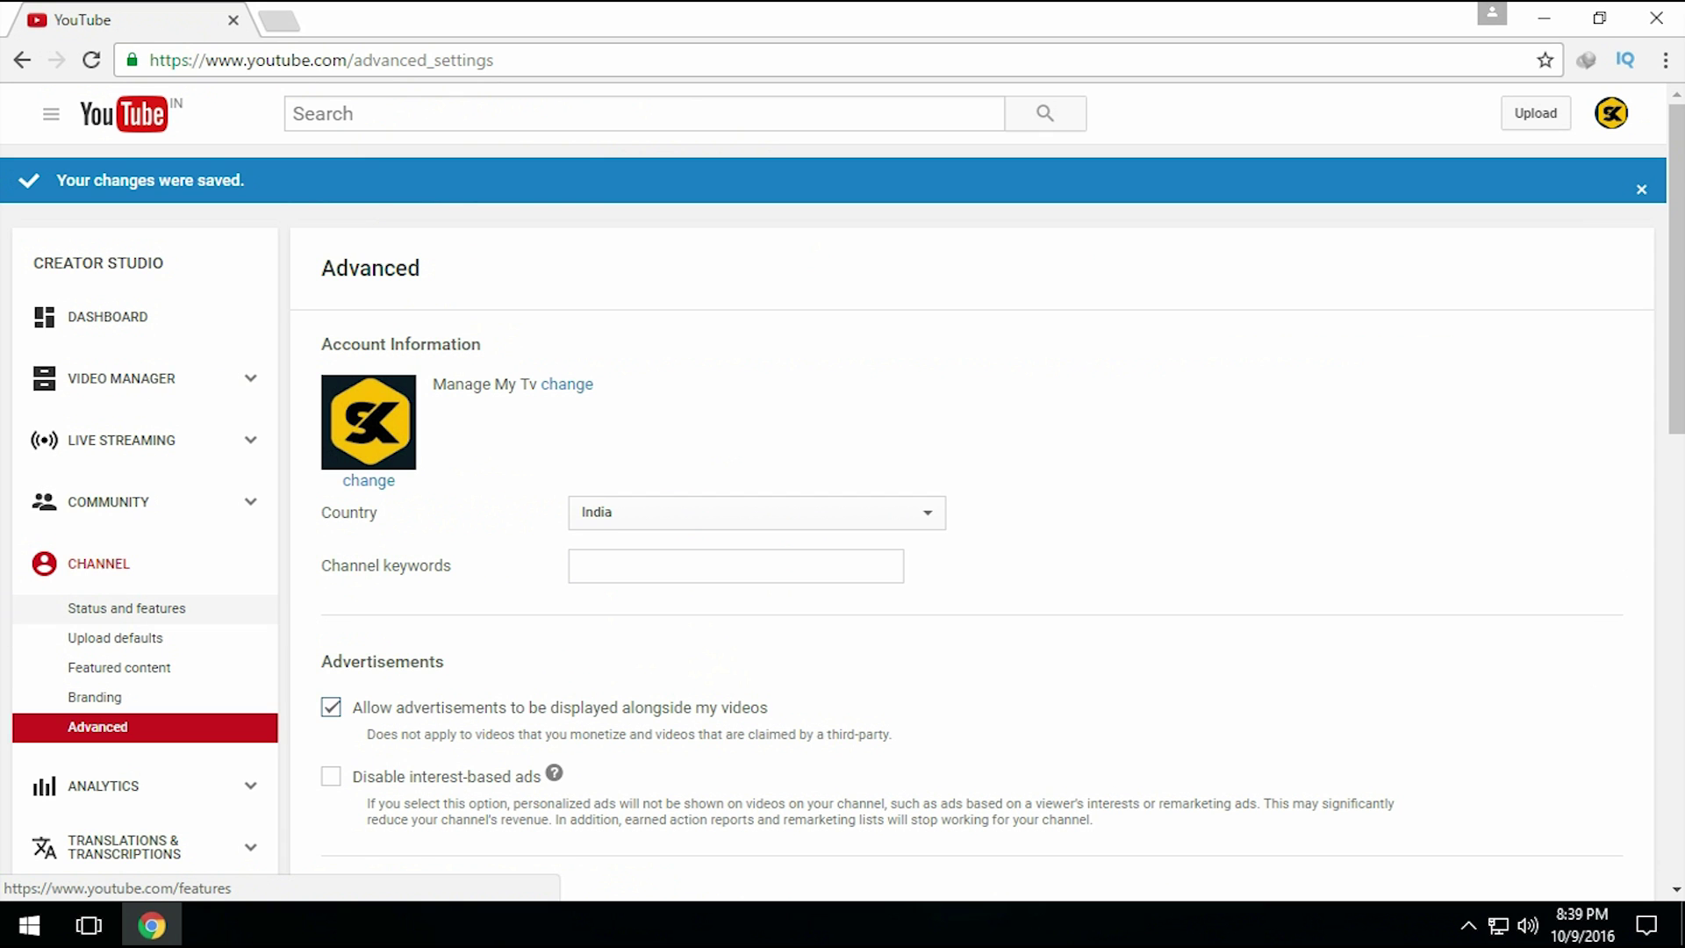
Enable Monetization, tick all three agreement checkboxes, and accept the YouTube Partner Program terms.
{"action": "left_click", "coordinate": [126, 609]}
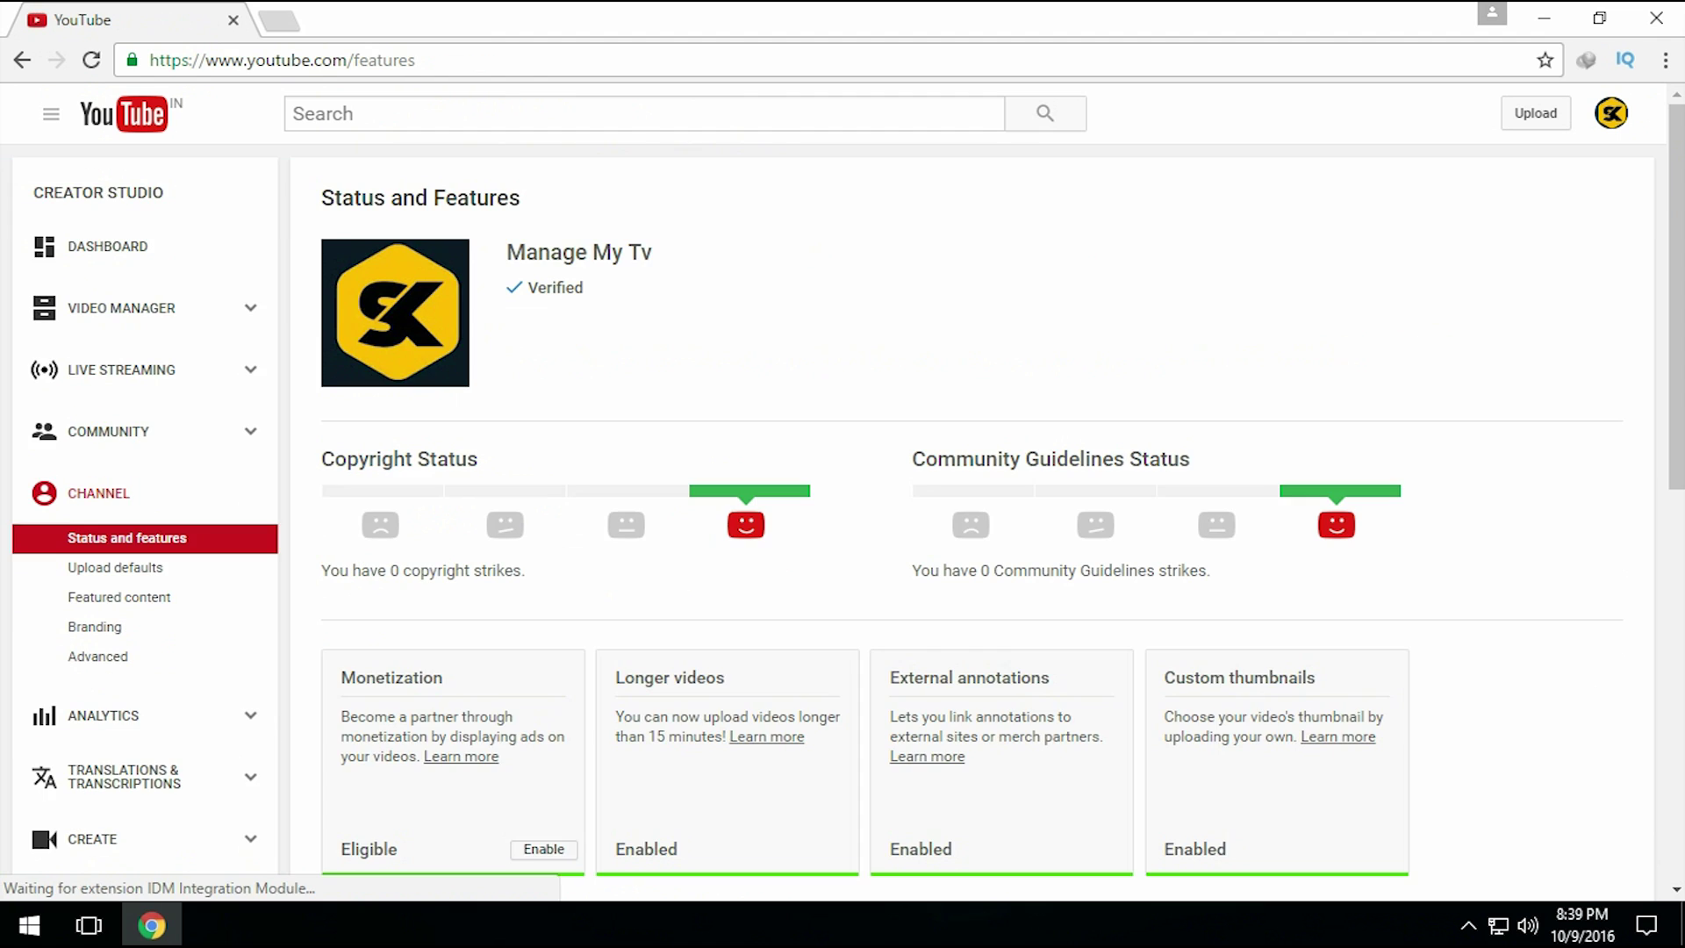
{"action": "scroll", "coordinate": [127, 608], "scroll_direction": "down", "scroll_amount": 2}
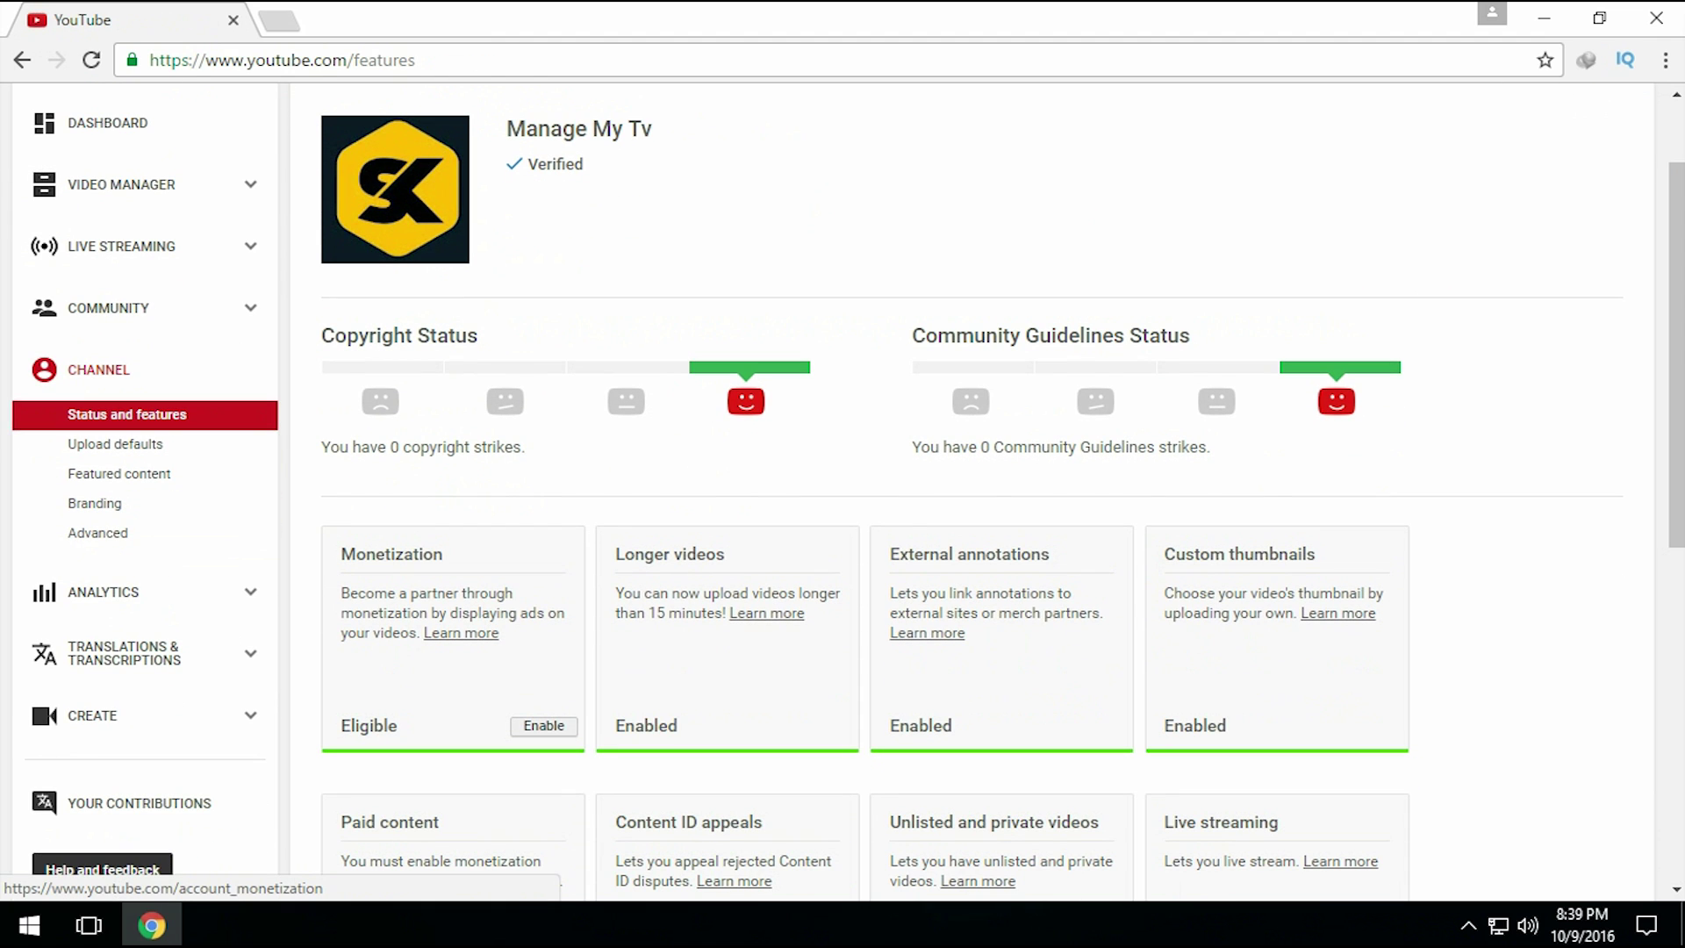
{"action": "left_click", "coordinate": [544, 726]}
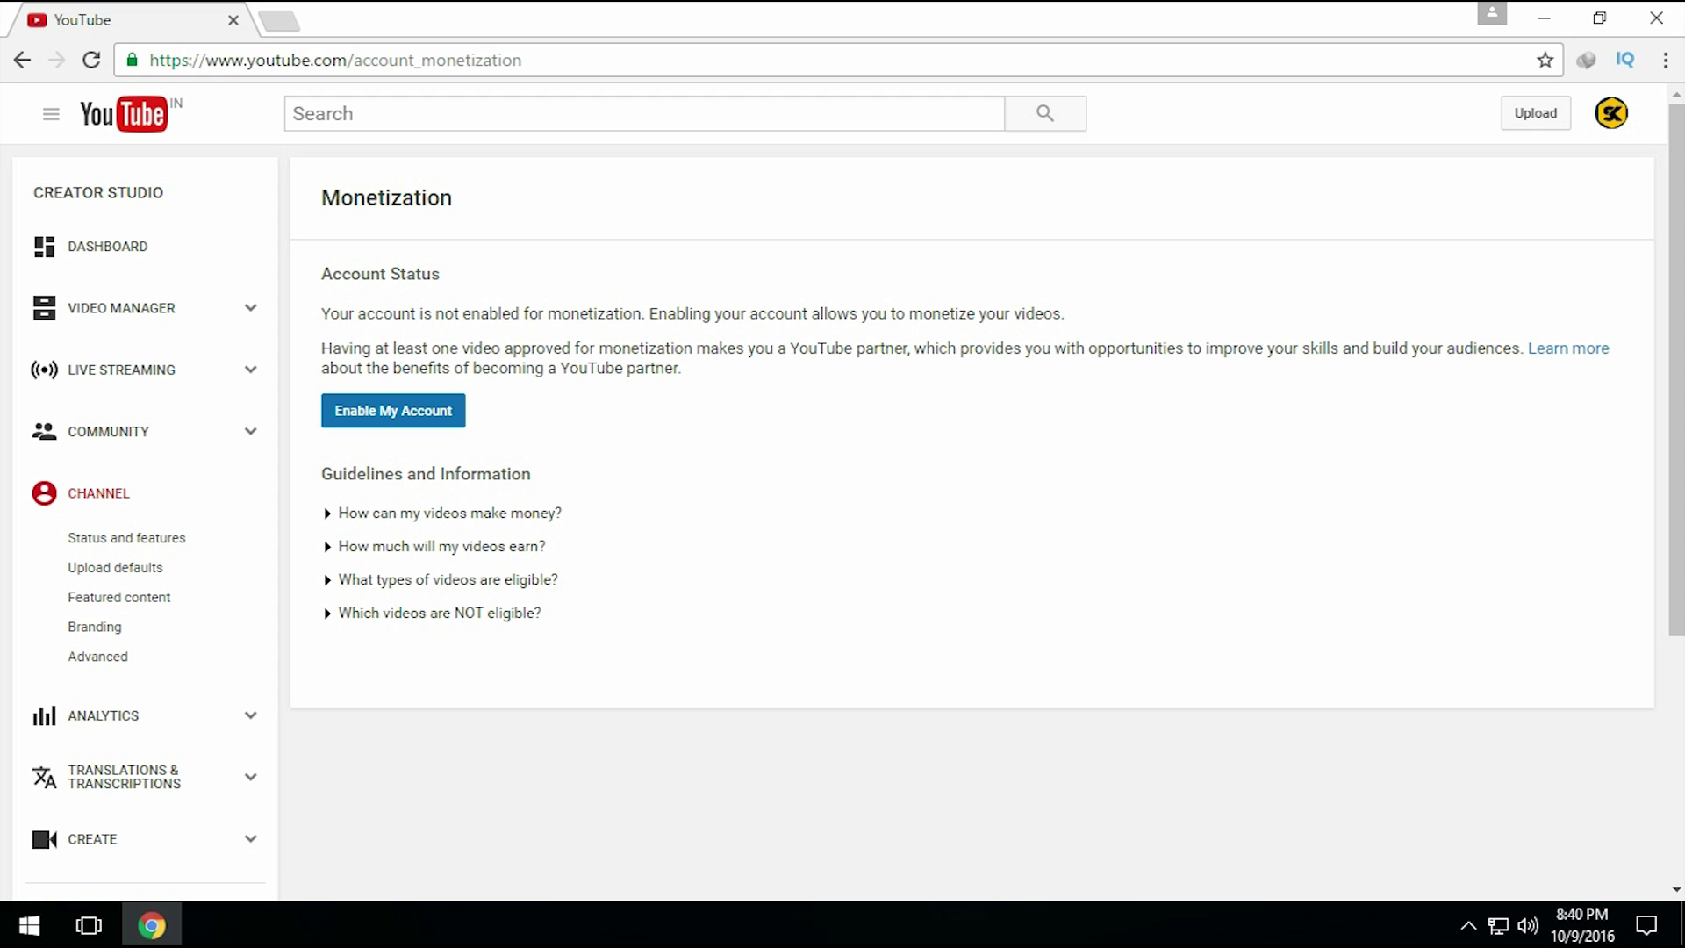
{"action": "left_click", "coordinate": [393, 411]}
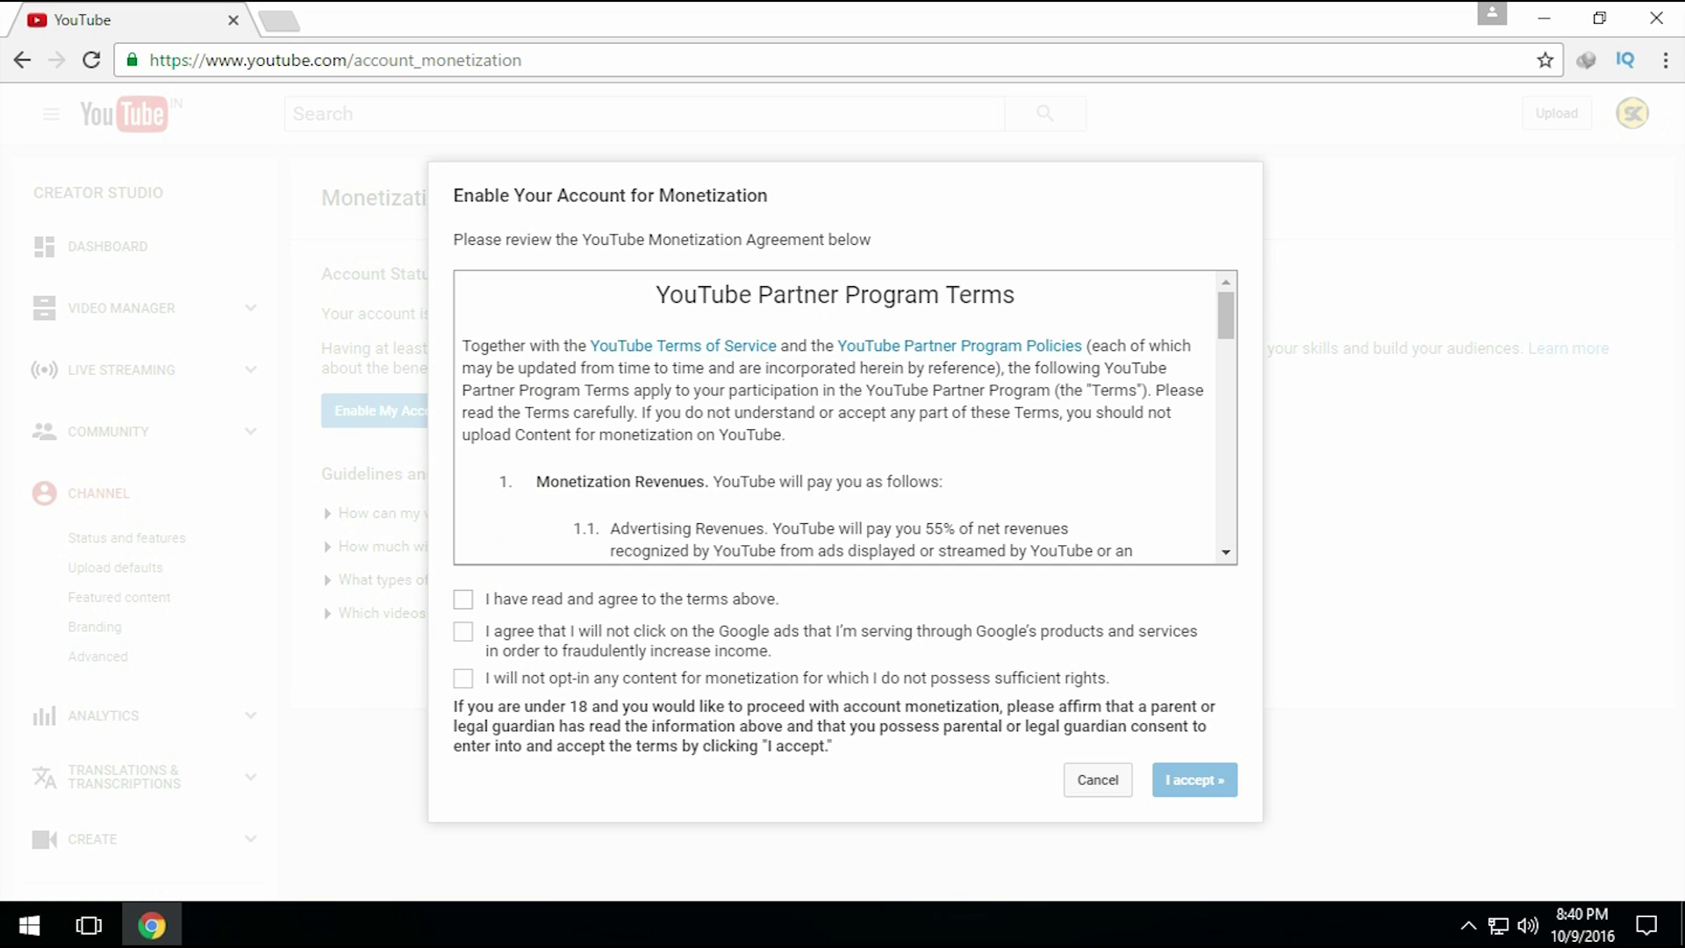
{"action": "left_click", "coordinate": [464, 600]}
{"action": "left_click", "coordinate": [463, 632]}
{"action": "left_click", "coordinate": [463, 679]}
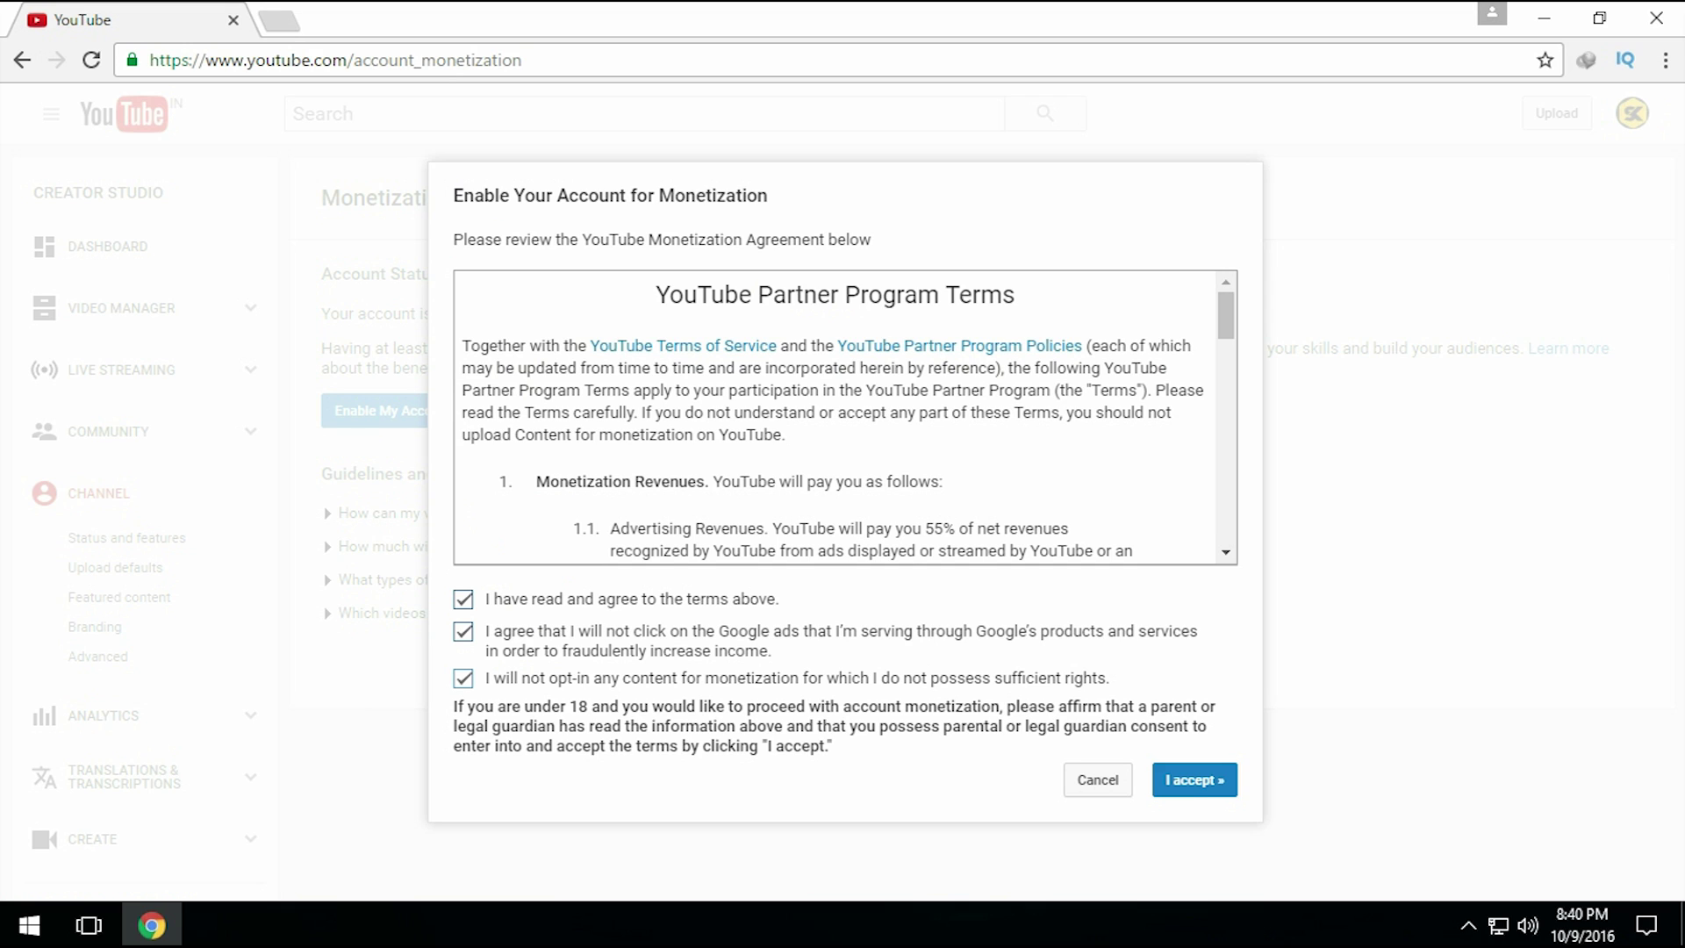
{"action": "left_click", "coordinate": [1195, 780]}
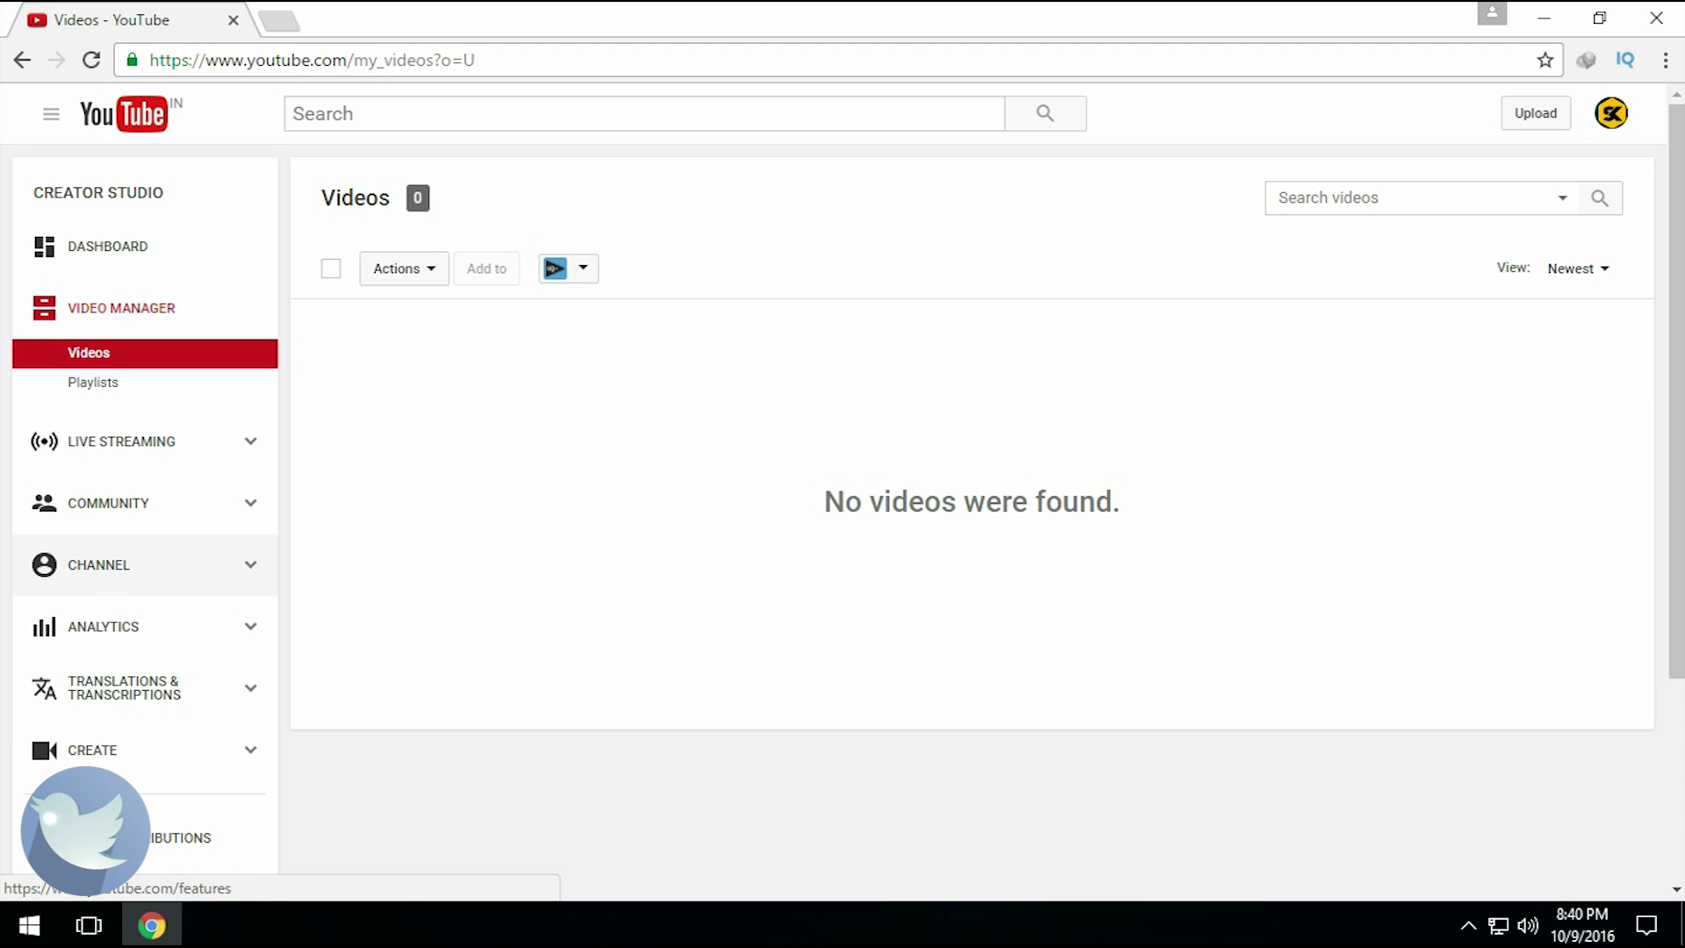
Open the Monetization settings, expand 'How will I be paid?' and choose to associate an AdSense account.
{"action": "left_click", "coordinate": [98, 565]}
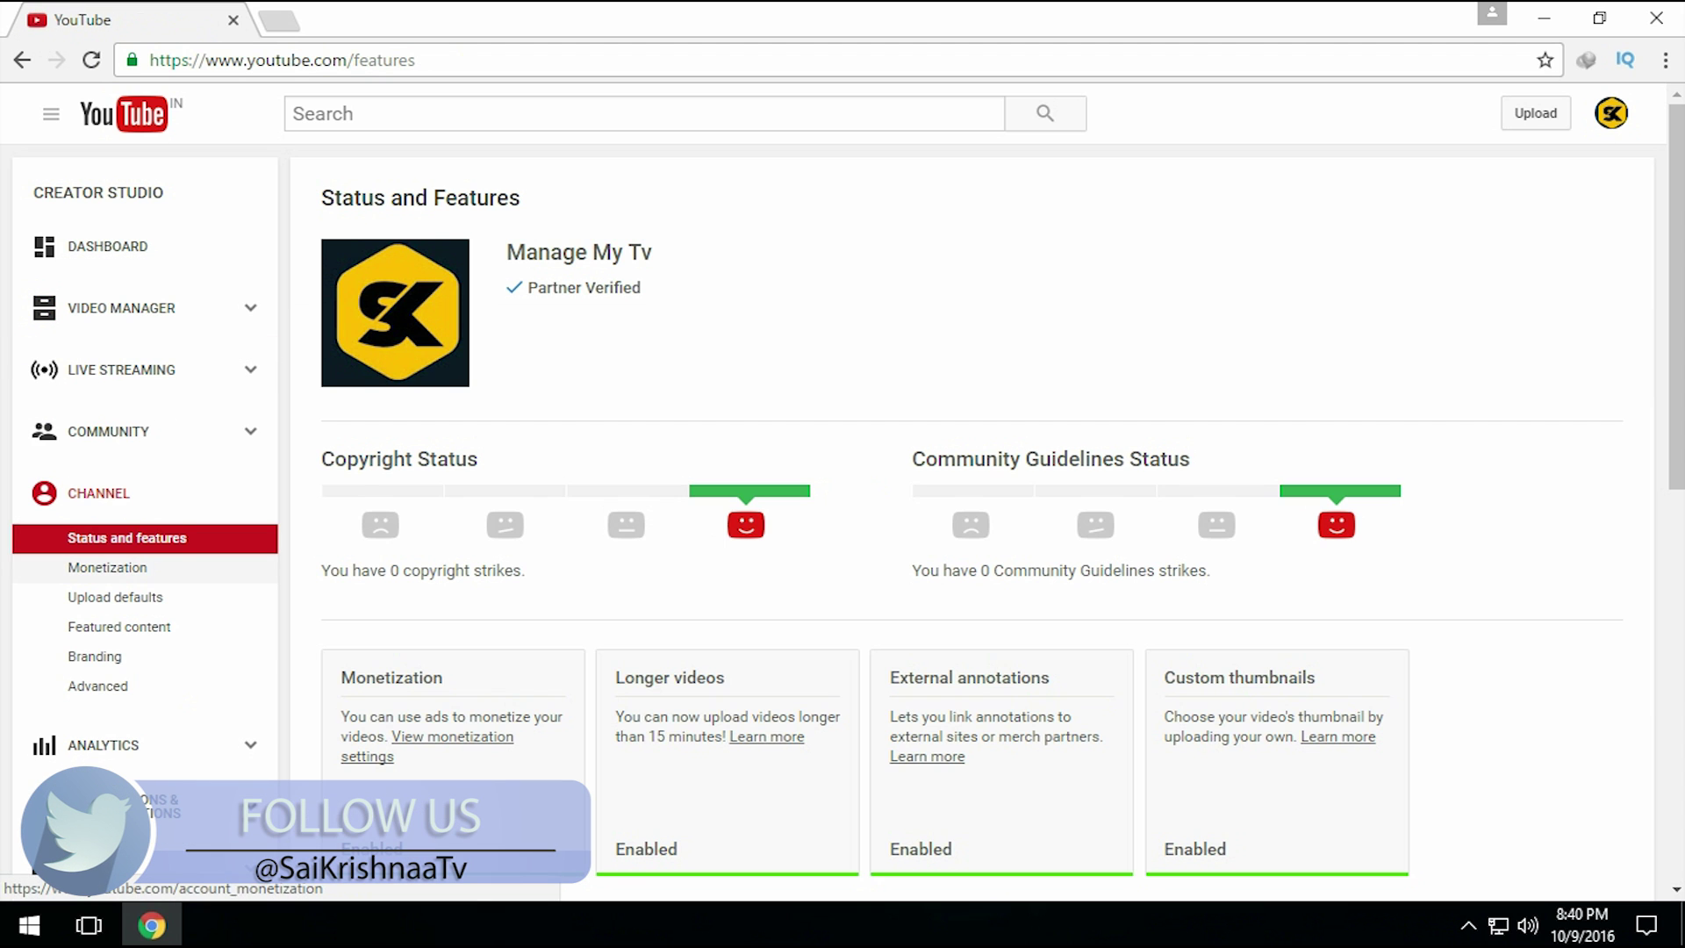
{"action": "scroll", "coordinate": [98, 564], "scroll_direction": "down", "scroll_amount": 1}
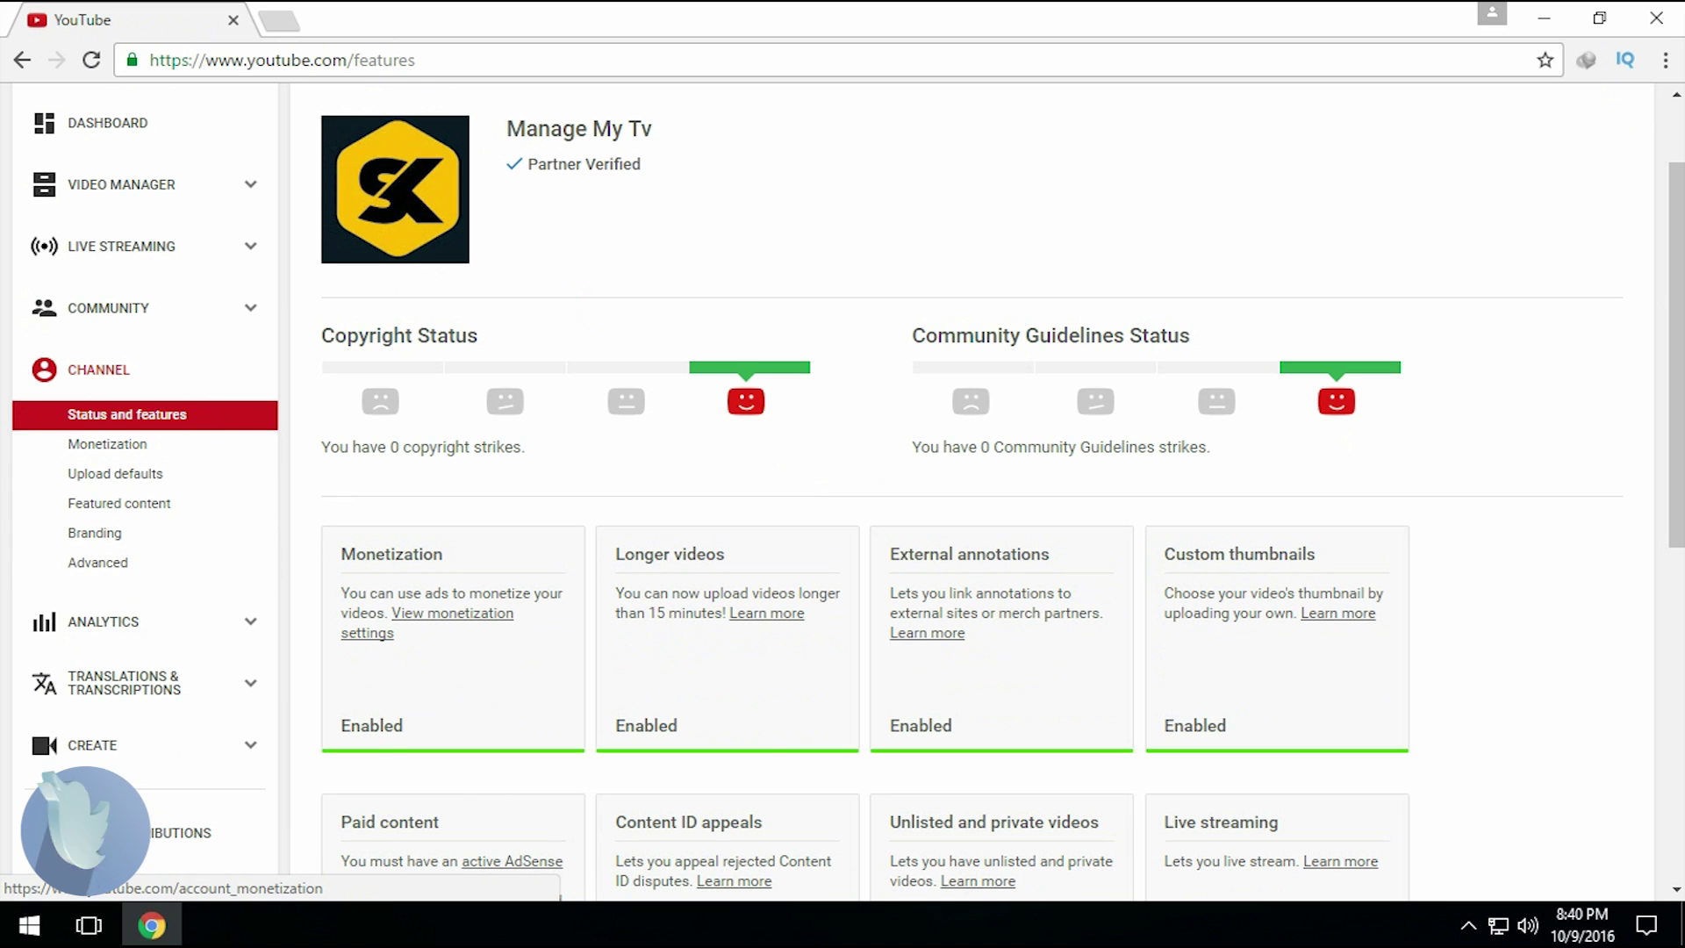
{"action": "left_click", "coordinate": [452, 613]}
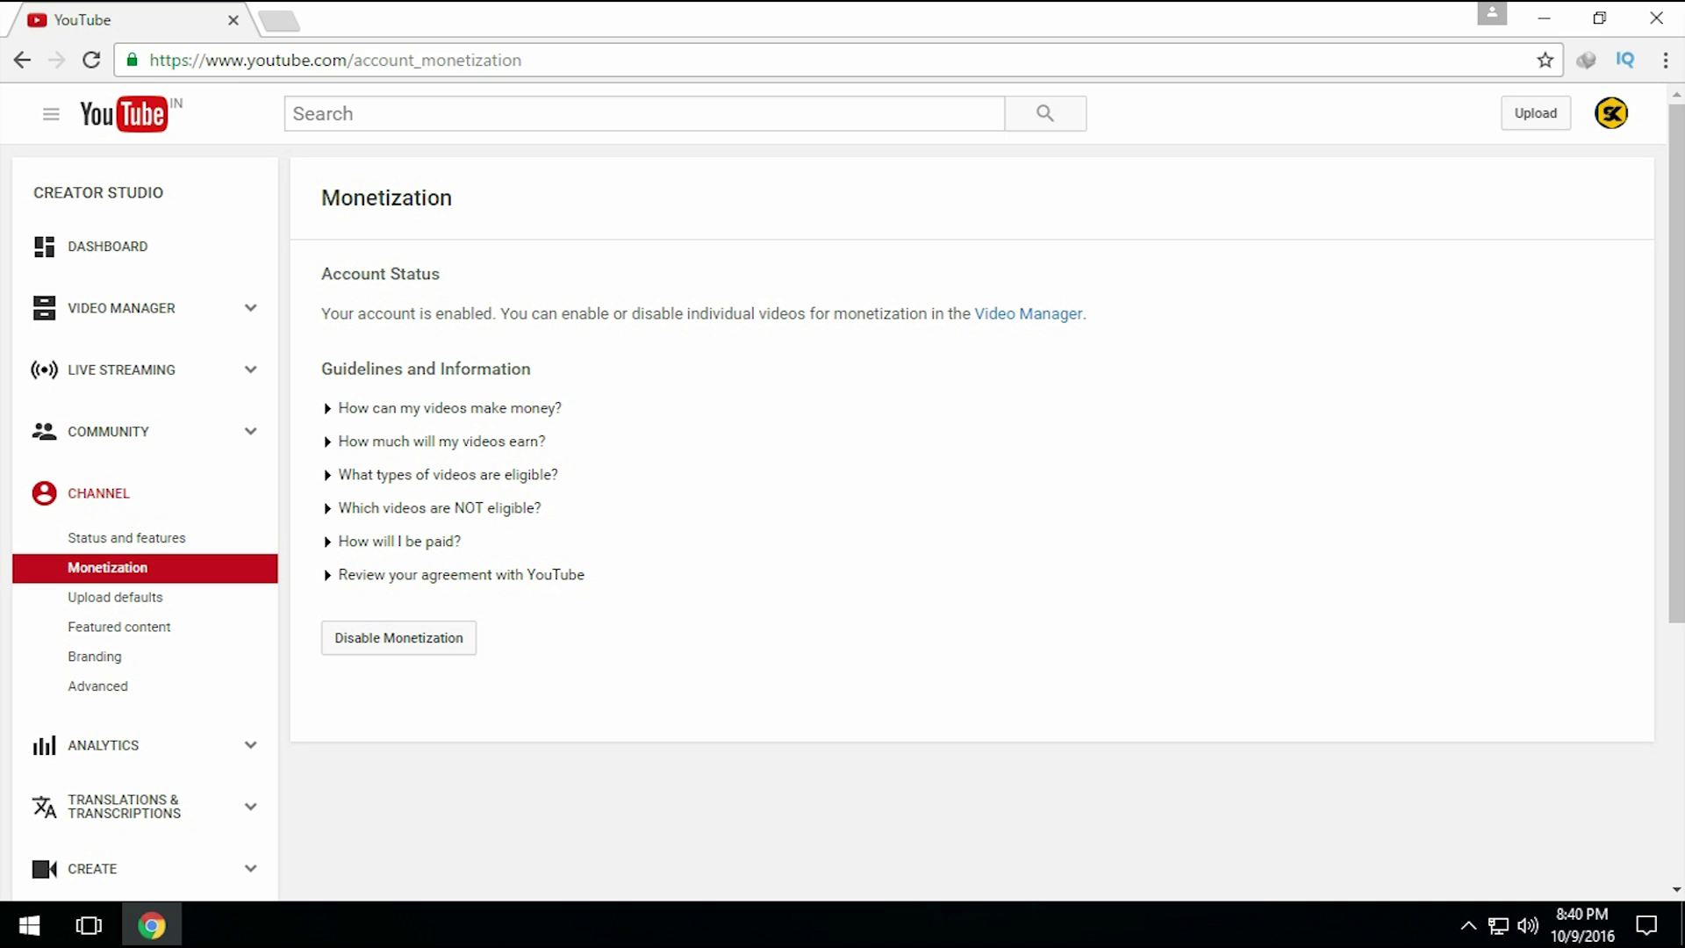
{"action": "left_click", "coordinate": [400, 542]}
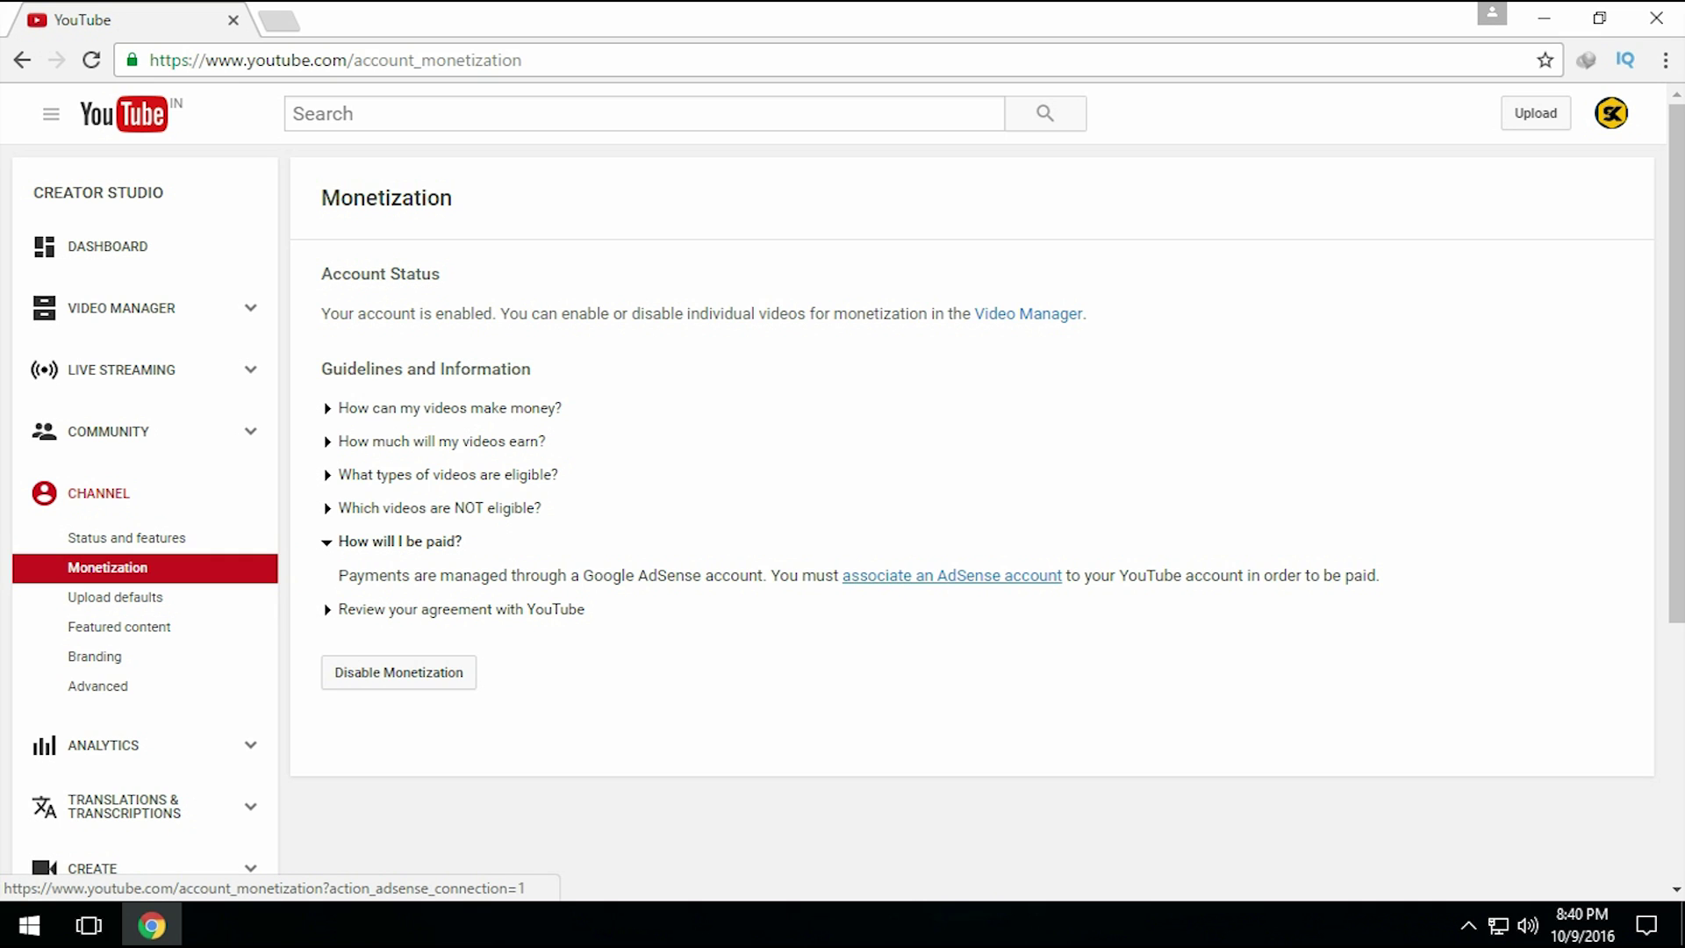
{"action": "left_click", "coordinate": [953, 575]}
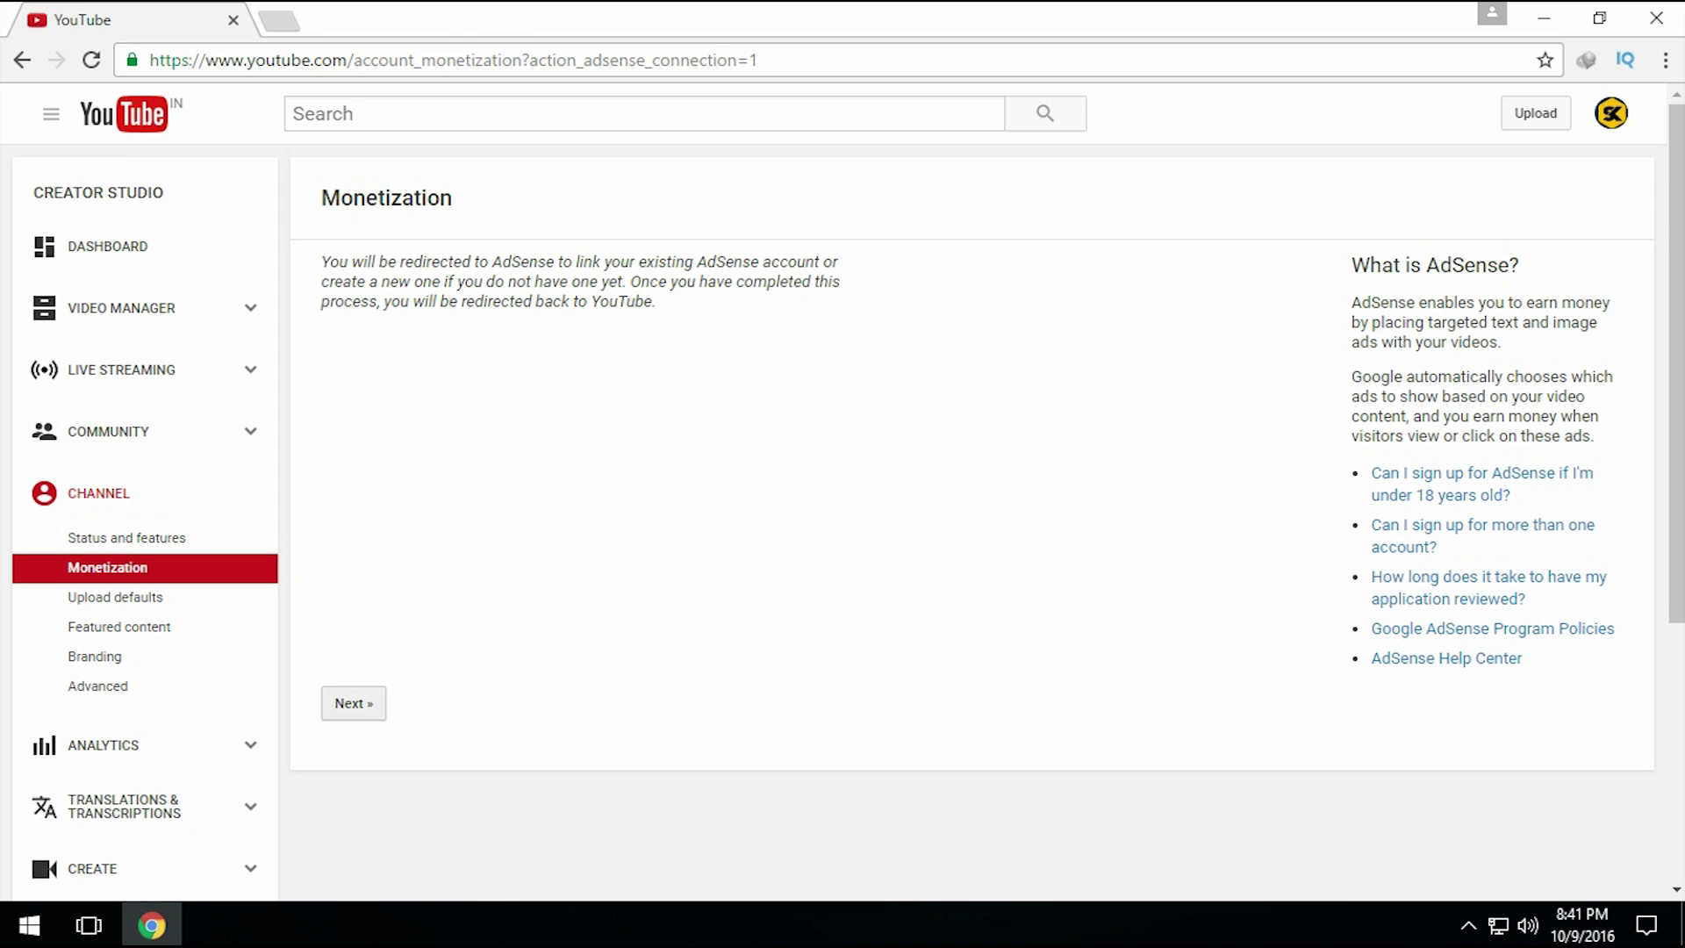
Continue to AdSense, sign in with the Google account, and save the website with English content language.
{"action": "left_click", "coordinate": [353, 703]}
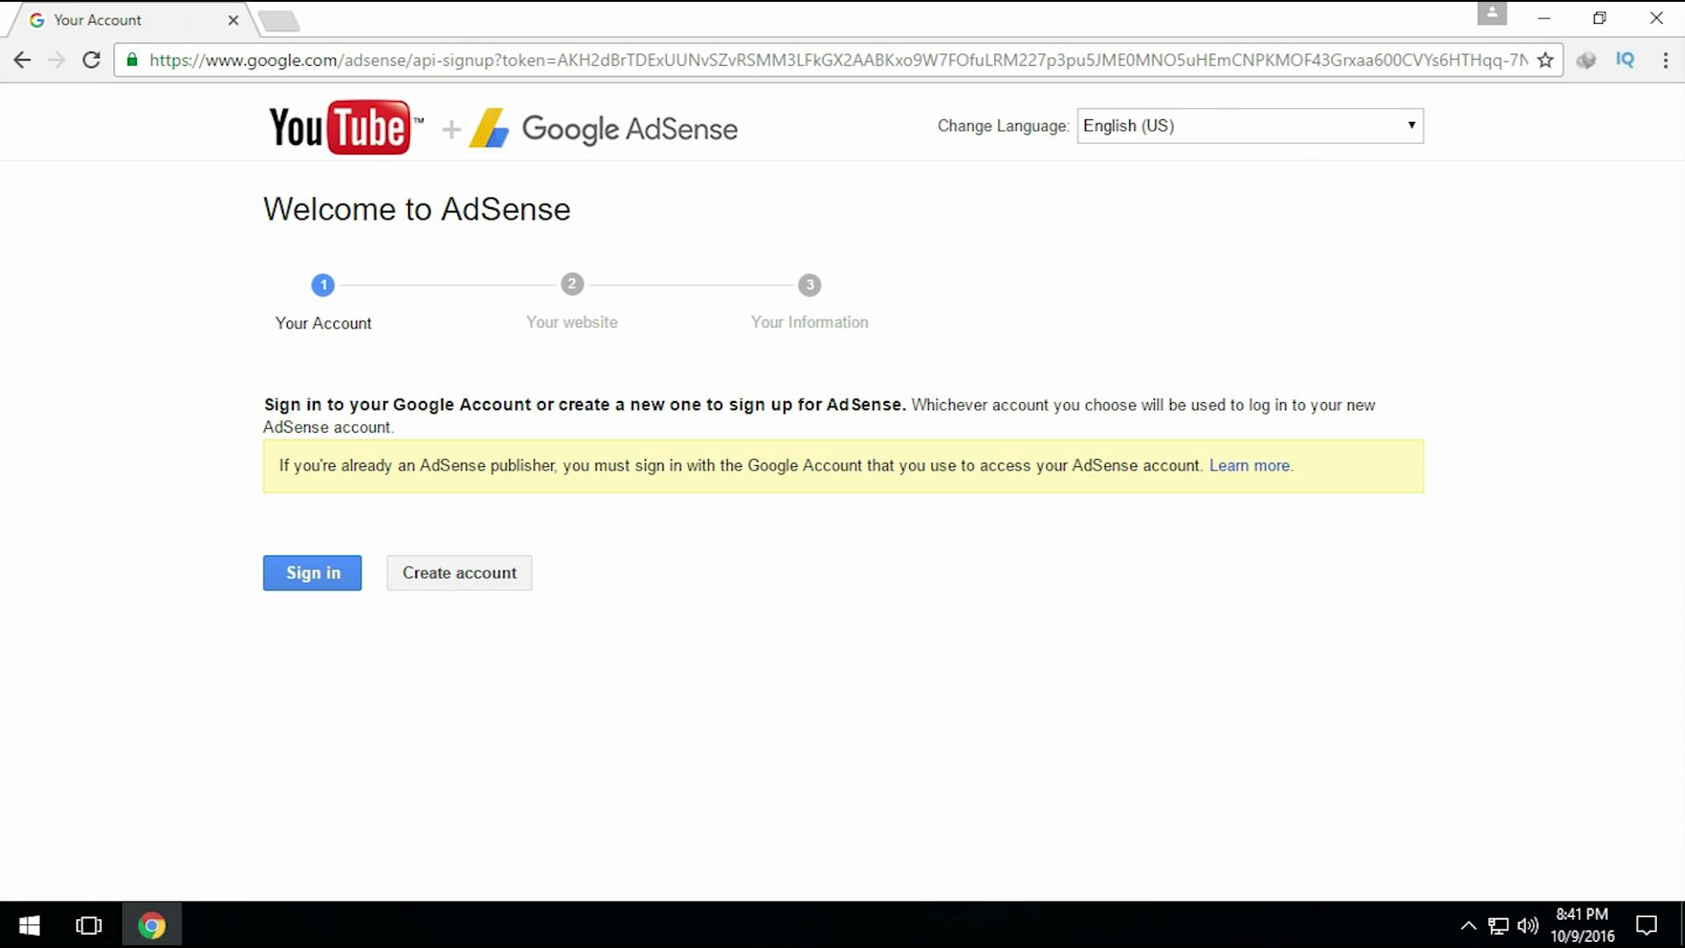
{"action": "left_click", "coordinate": [313, 572]}
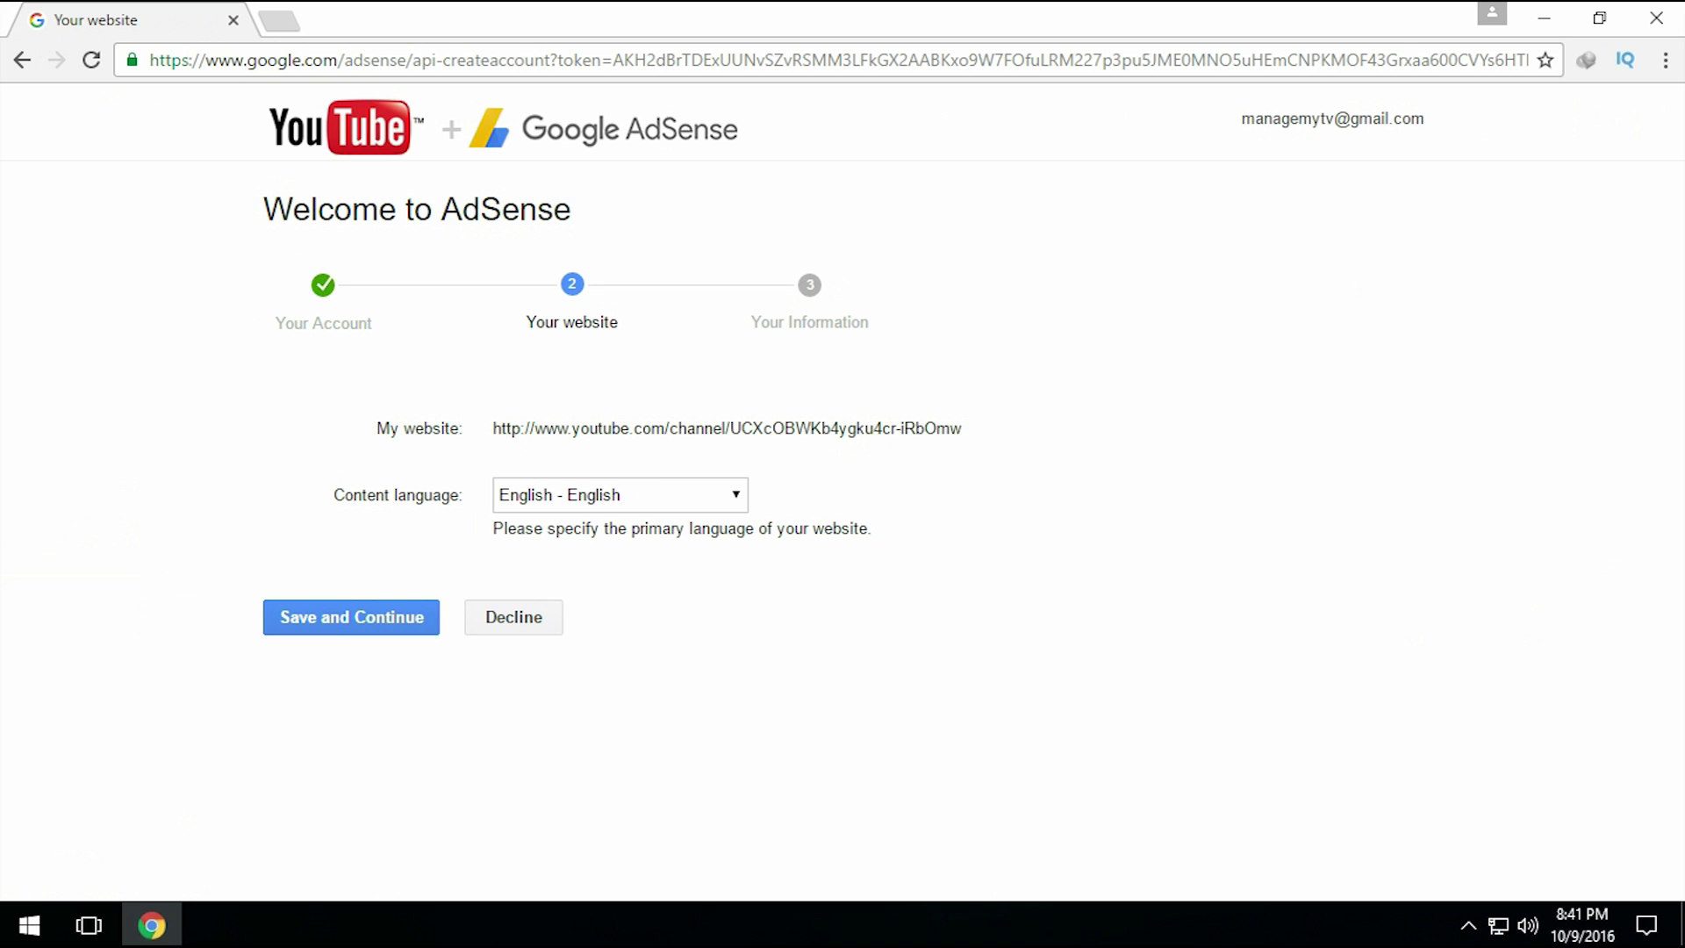
{"action": "left_click", "coordinate": [351, 617]}
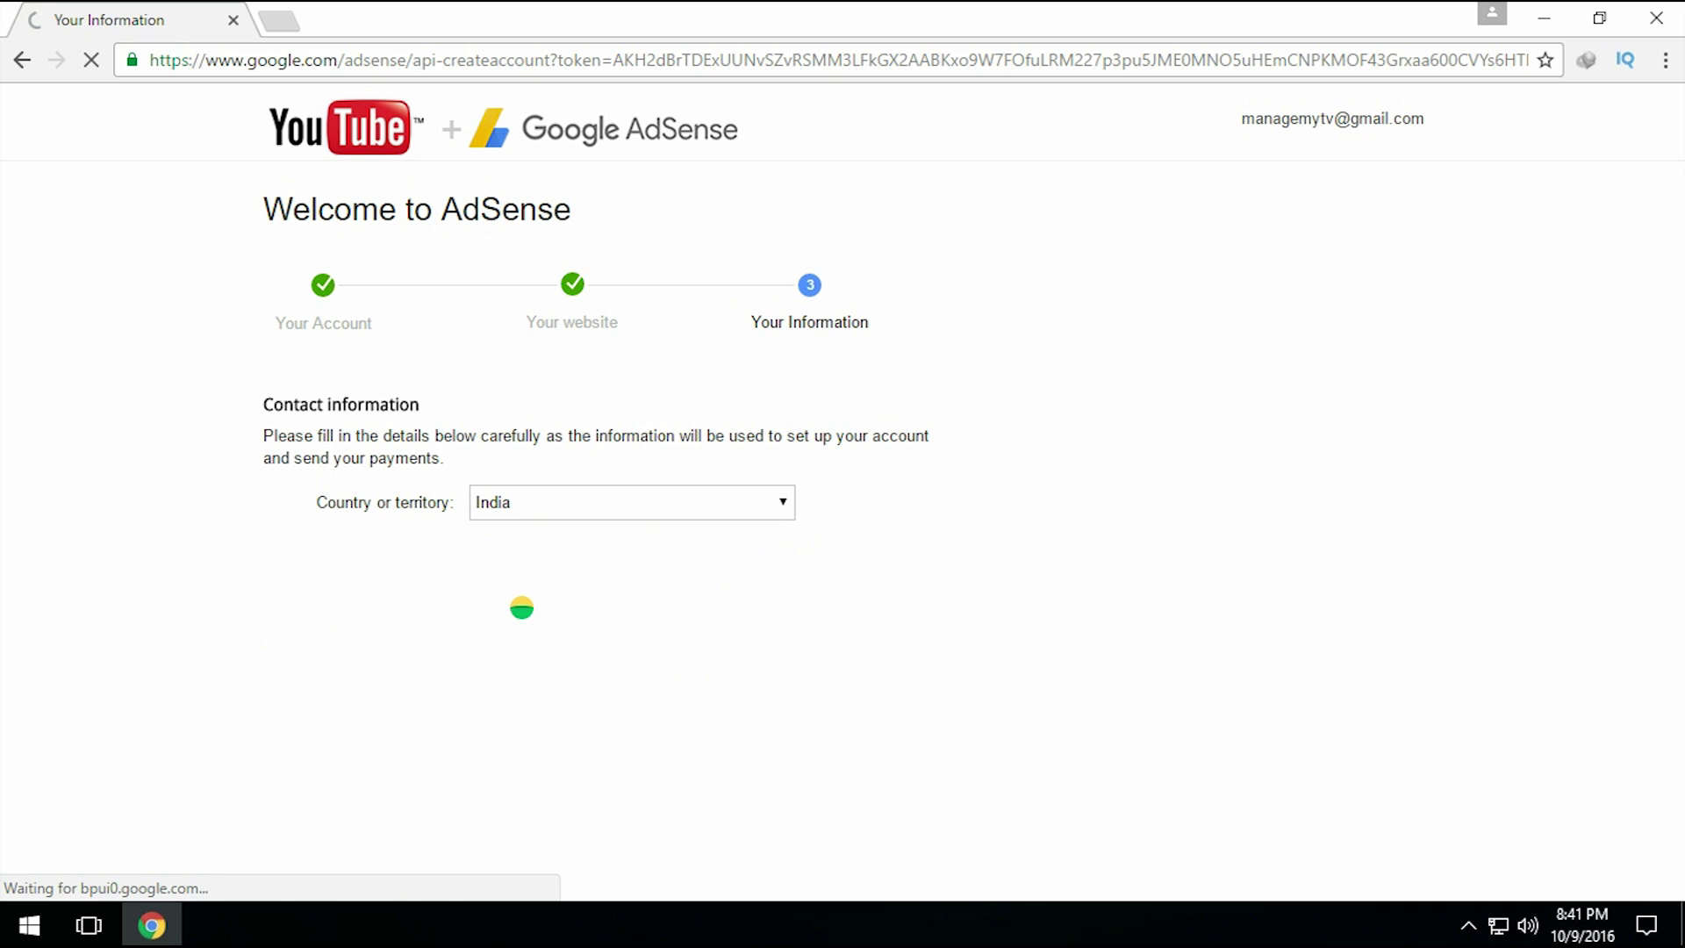
Set the time zone to Kolkata and the account type to Business.
{"action": "left_click", "coordinate": [595, 313]}
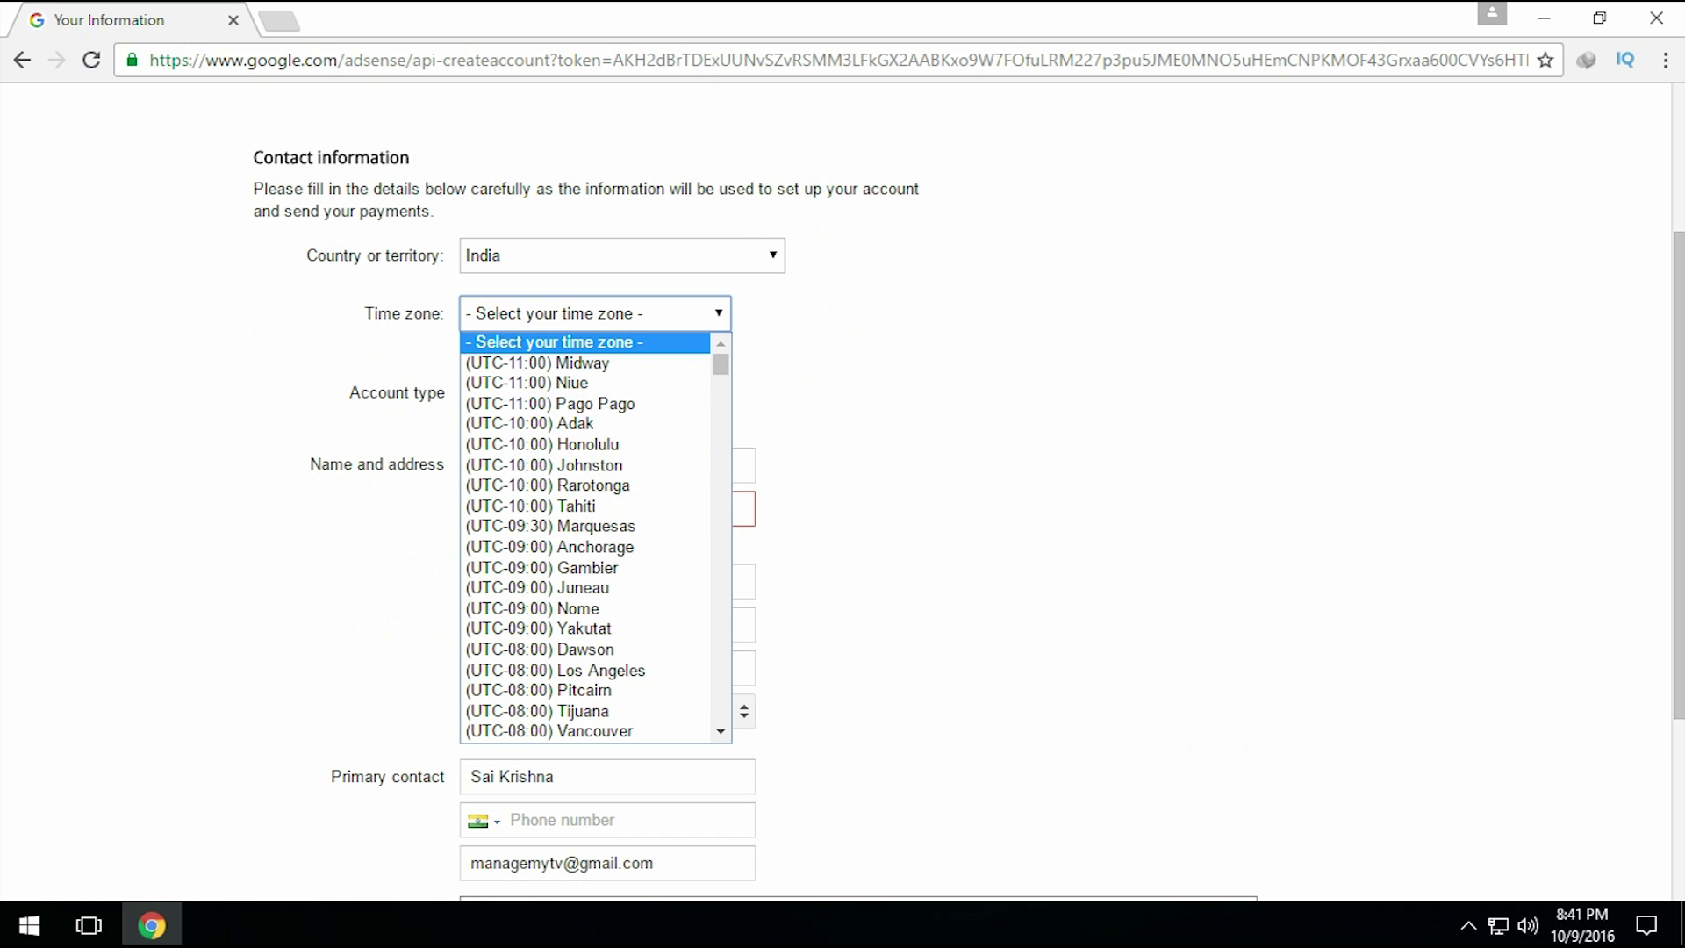
{"action": "scroll", "coordinate": [553, 505], "scroll_direction": "down", "scroll_amount": 4}
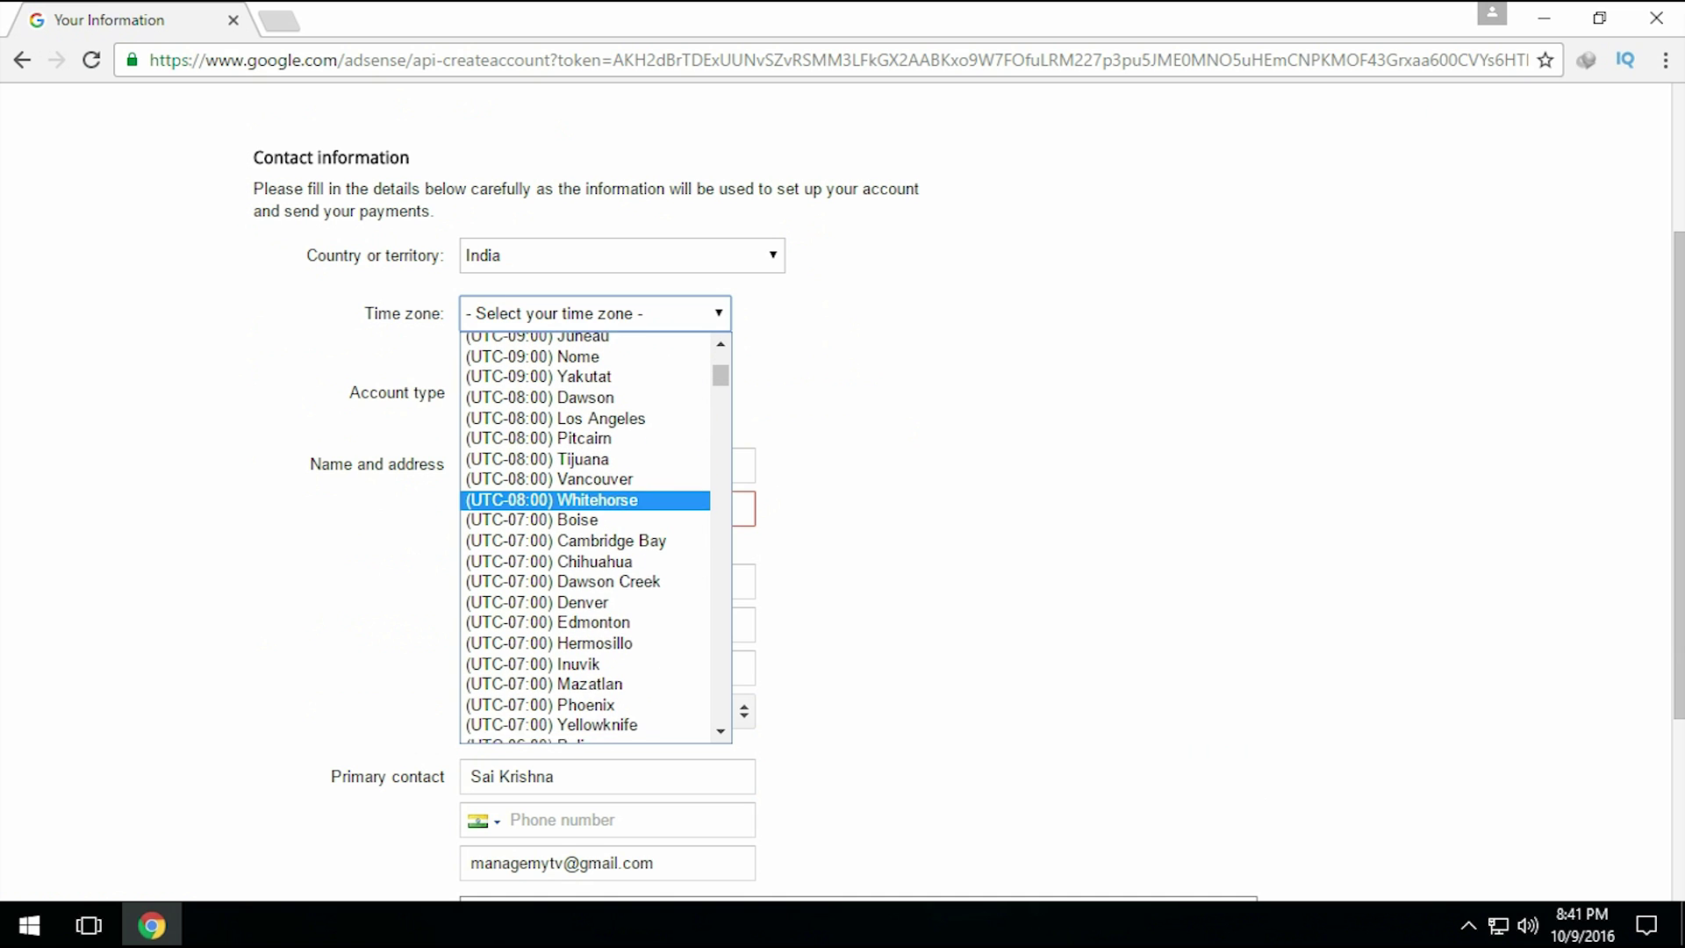
{"action": "scroll", "coordinate": [583, 505], "scroll_direction": "down", "scroll_amount": 4}
{"action": "scroll", "coordinate": [584, 503], "scroll_direction": "down", "scroll_amount": 4}
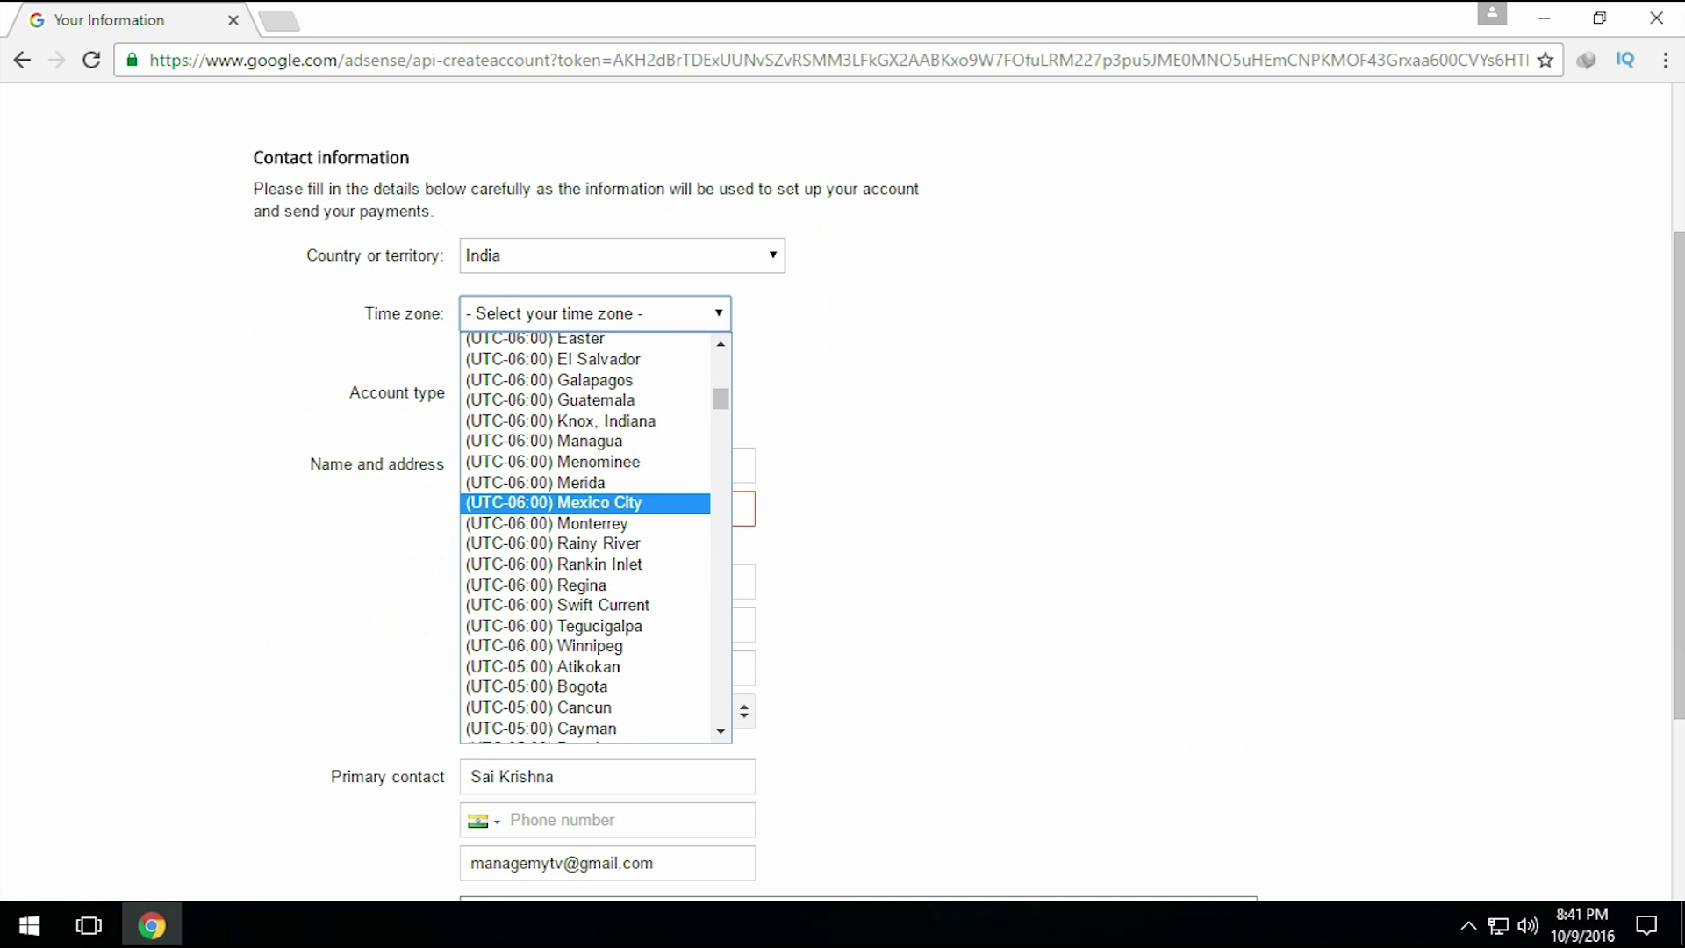
{"action": "scroll", "coordinate": [584, 503], "scroll_direction": "down", "scroll_amount": 3}
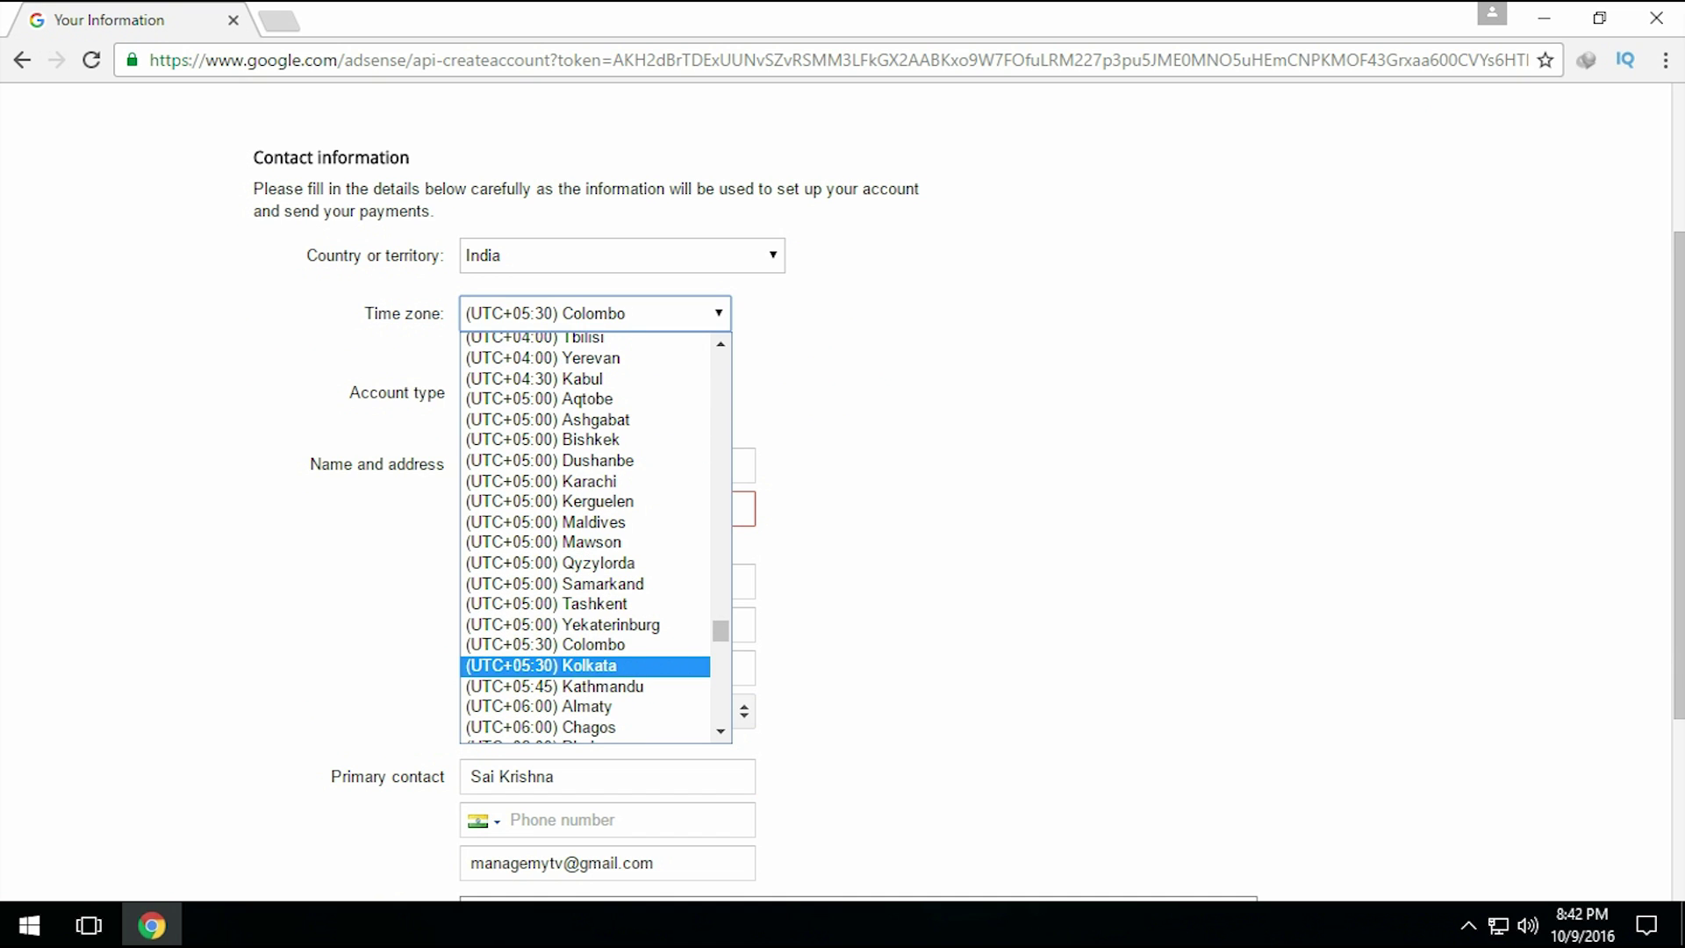
{"action": "left_click", "coordinate": [544, 666]}
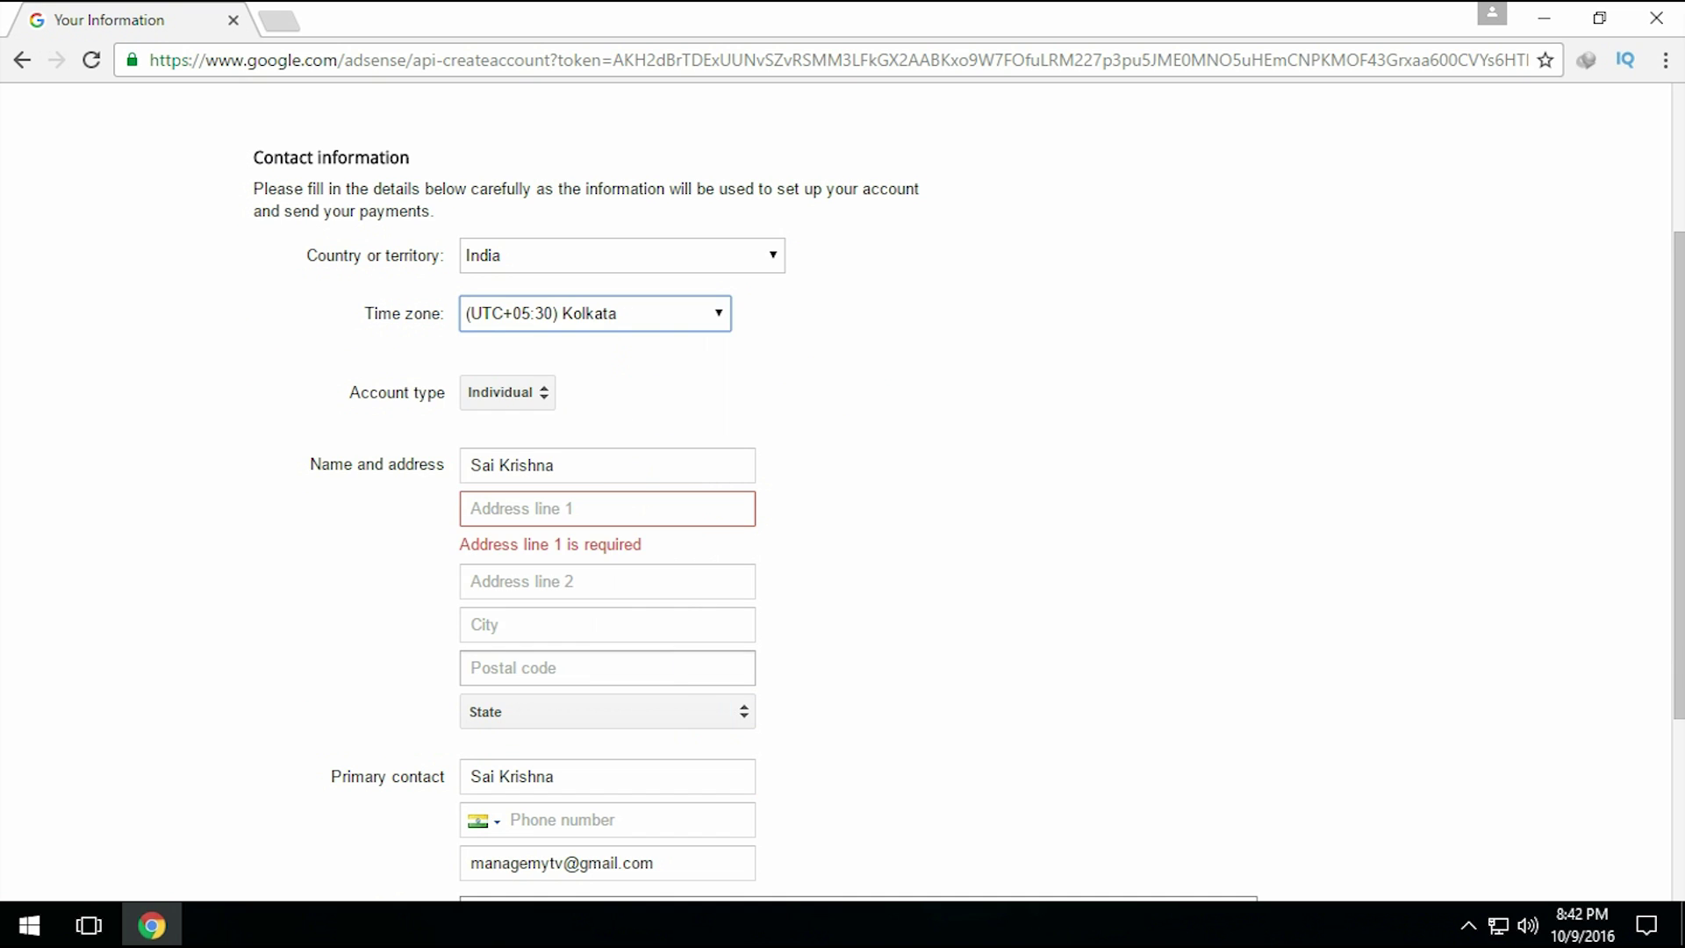
{"action": "left_click", "coordinate": [527, 396]}
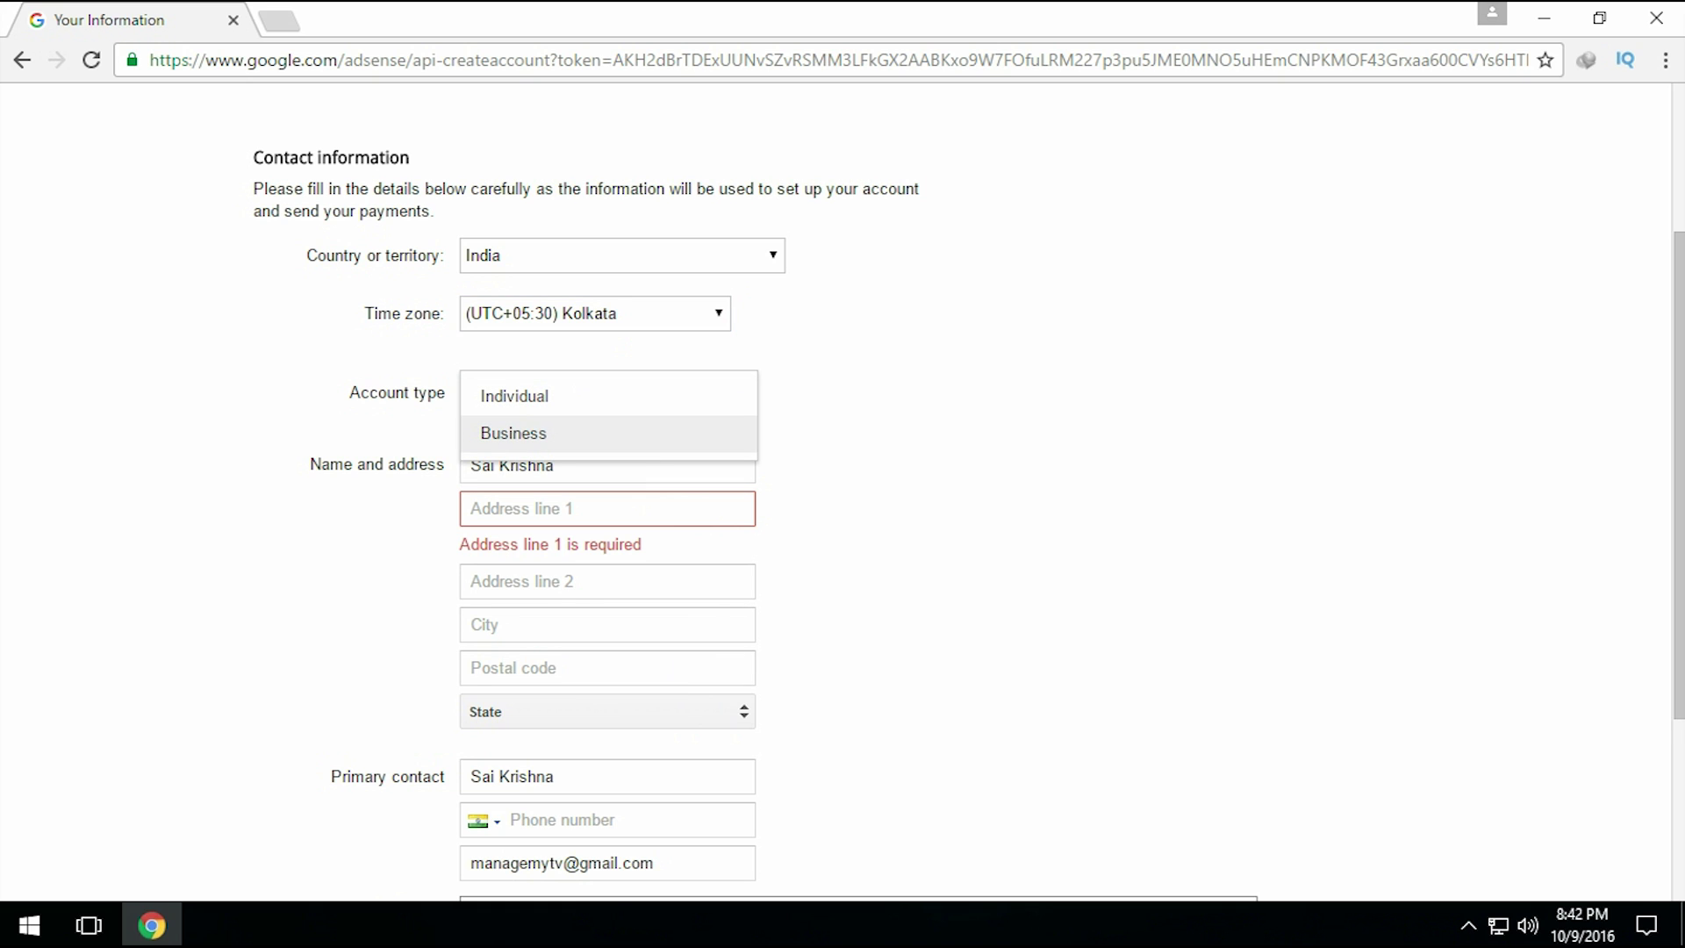
{"action": "left_click", "coordinate": [562, 434]}
Enter the business name 'Managemytv' and the first address line.
{"action": "left_click", "coordinate": [597, 467]}
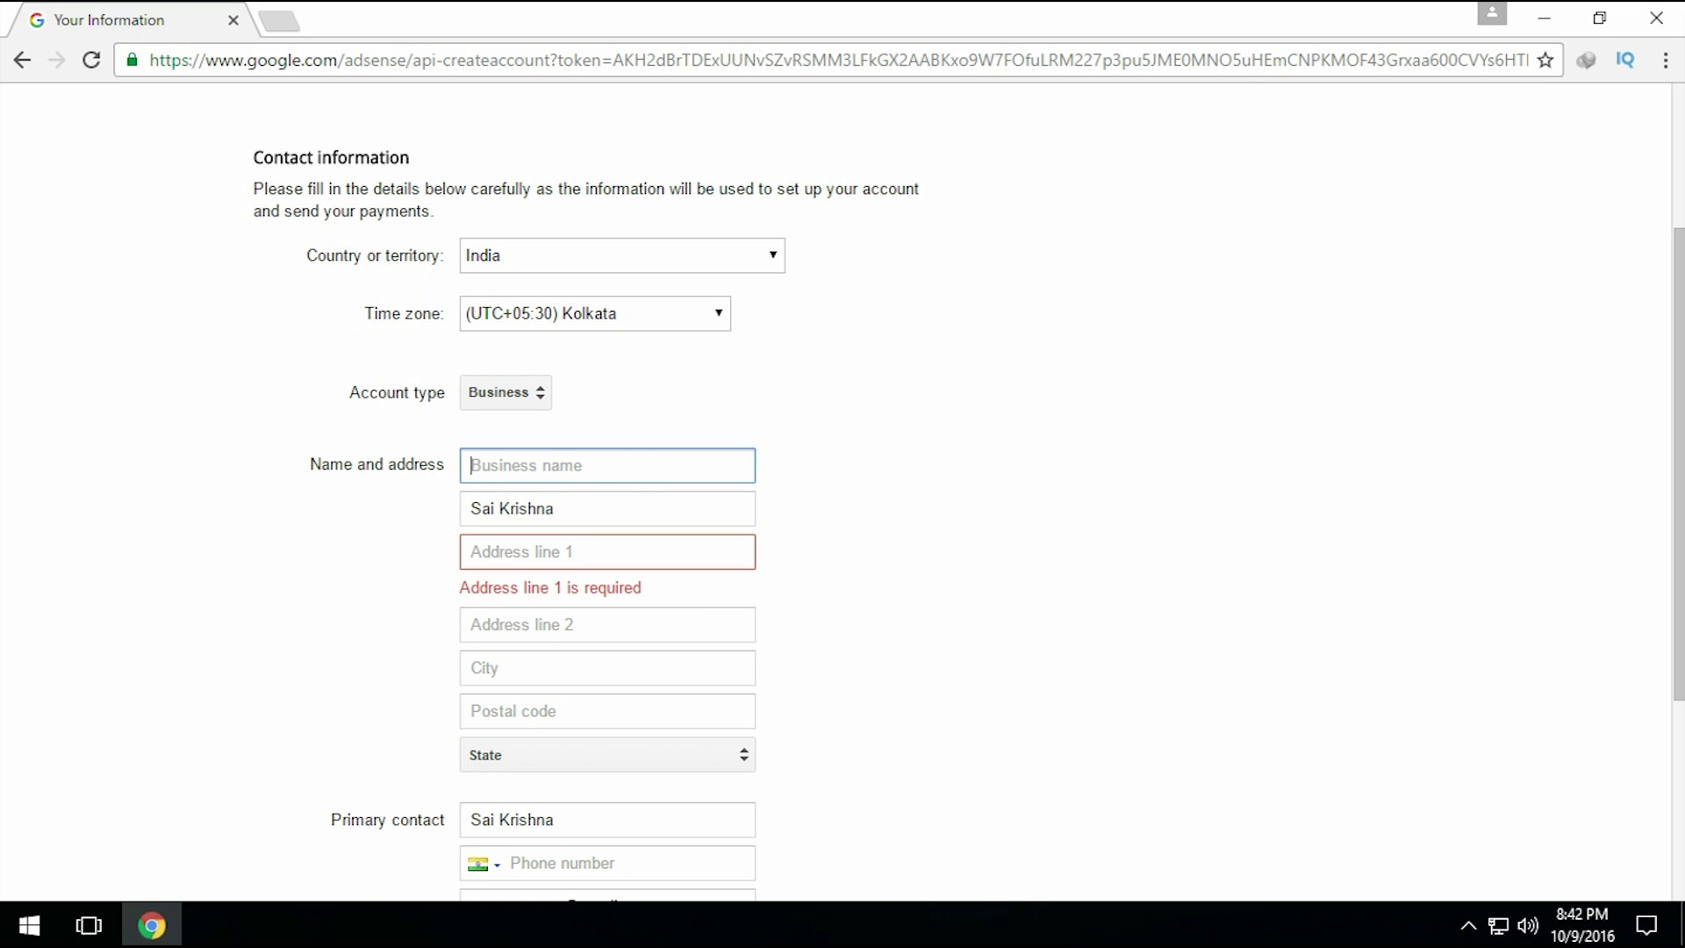
{"action": "type", "text": "Ma"}
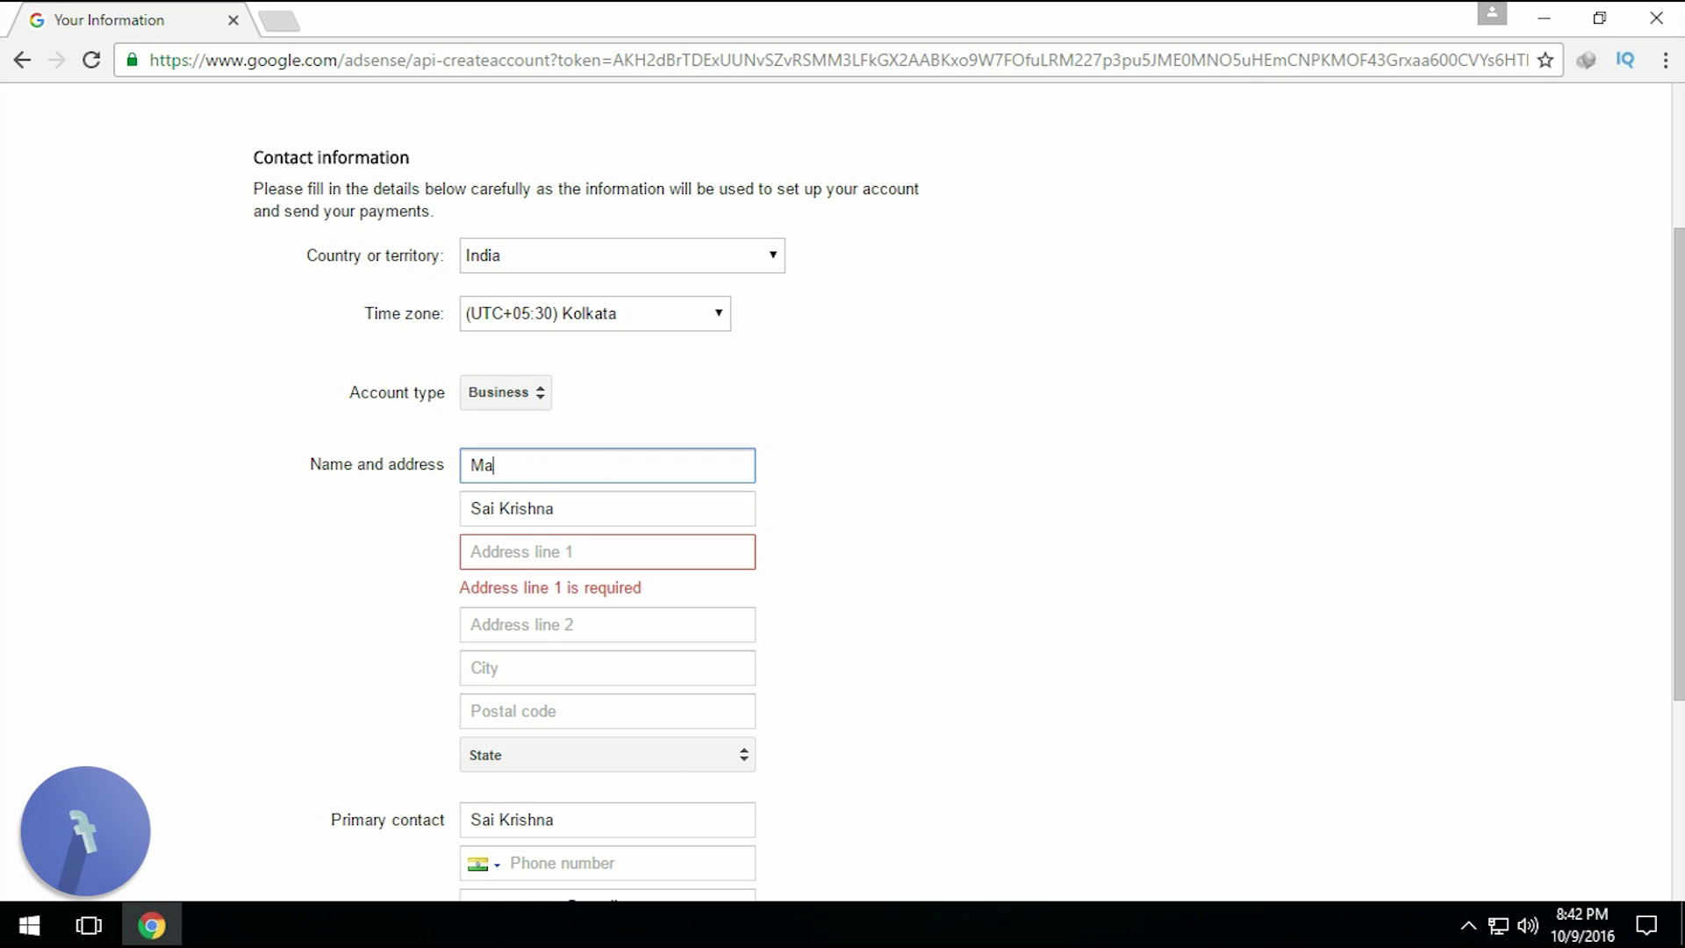
{"action": "type", "text": "nagemy"}
{"action": "type", "text": "tv"}
{"action": "left_click", "coordinate": [527, 552]}
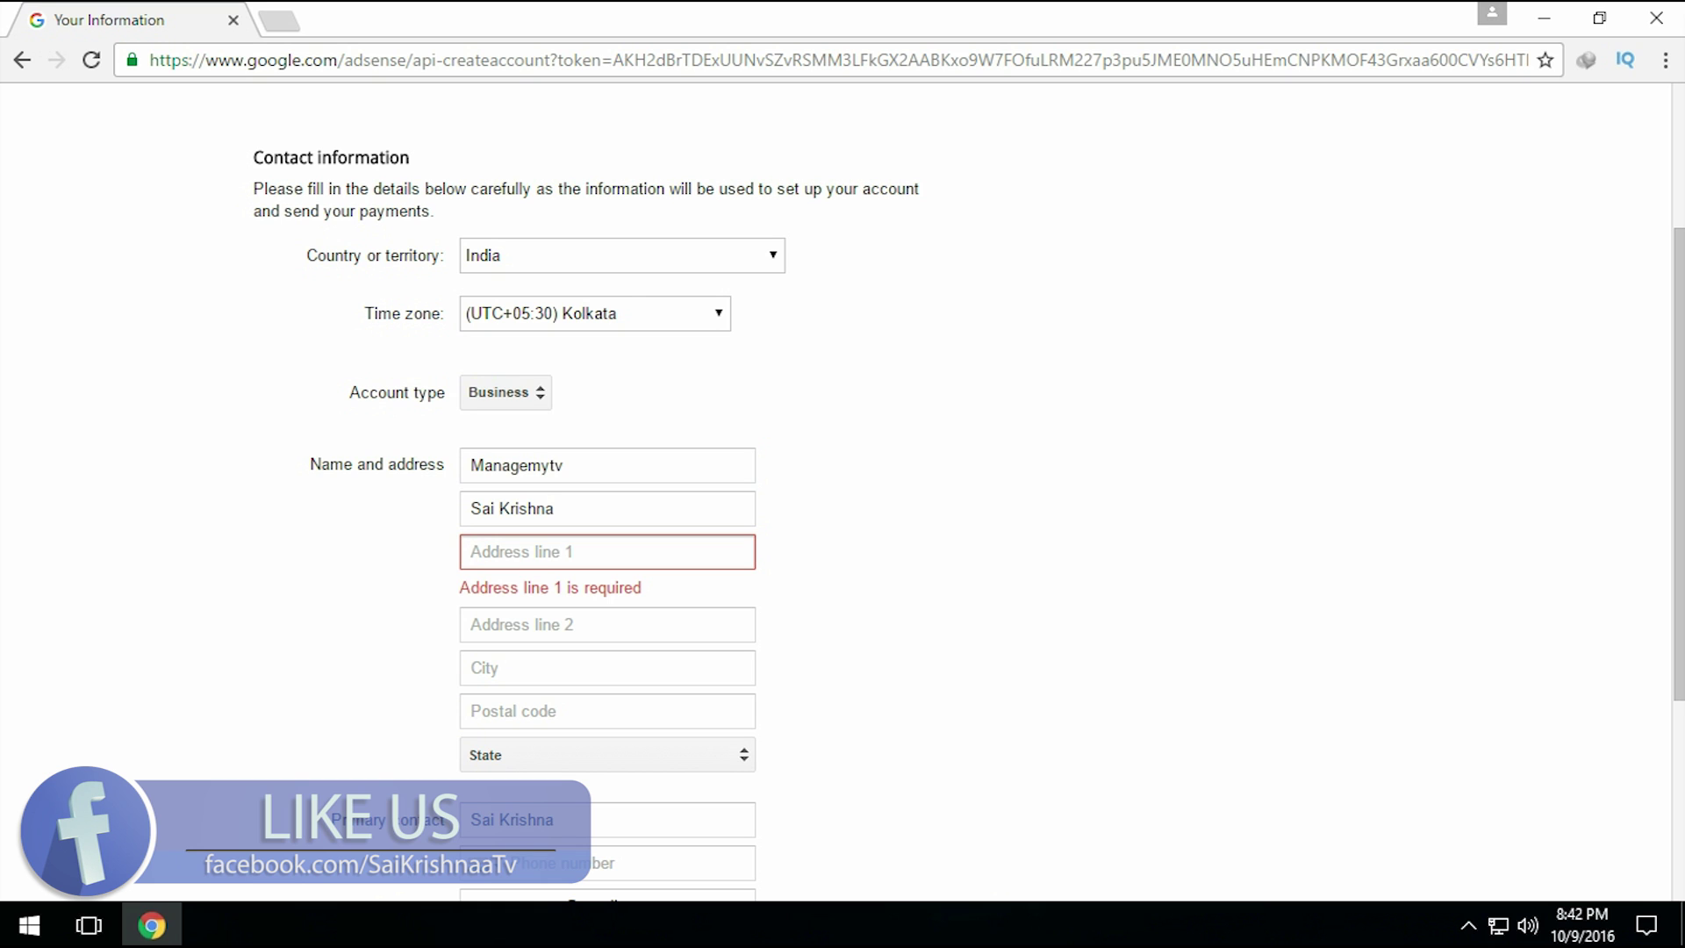
{"action": "type", "text": "Guntur"}
Fill in the city, correcting its spelling, and choose the state.
{"action": "scroll", "coordinate": [843, 492], "scroll_direction": "down", "scroll_amount": 2}
{"action": "key", "text": "Tab"}
{"action": "type", "text": "Guntur"}
{"action": "key", "text": "Tab"}
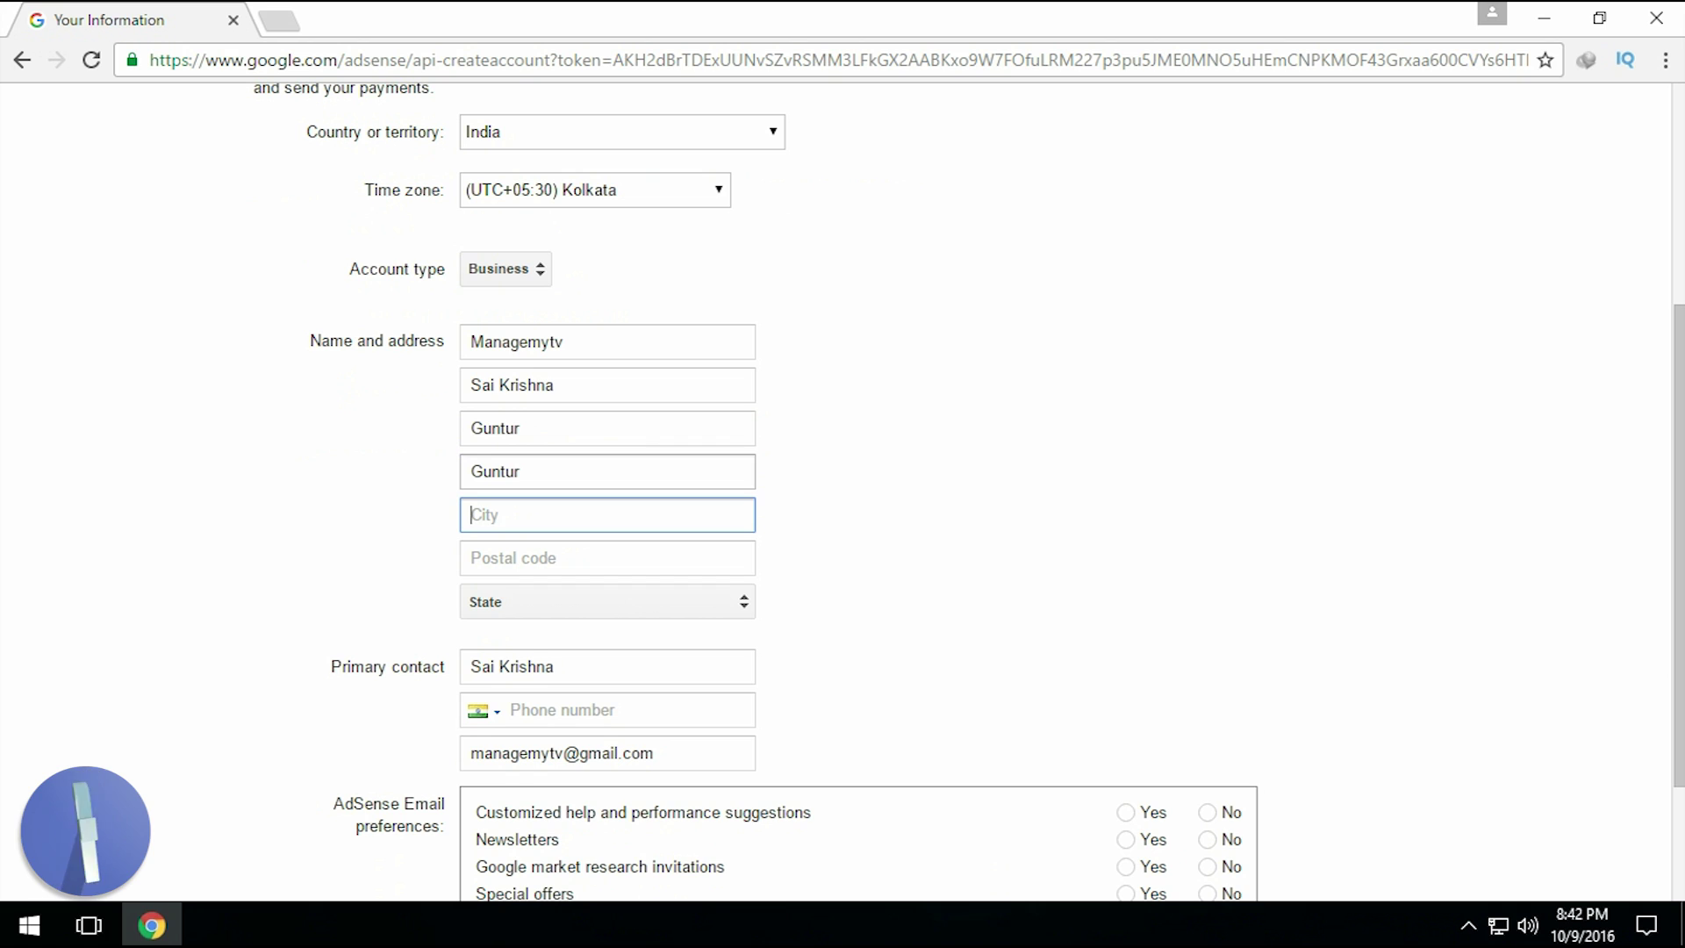
{"action": "type", "text": "Gunutr"}
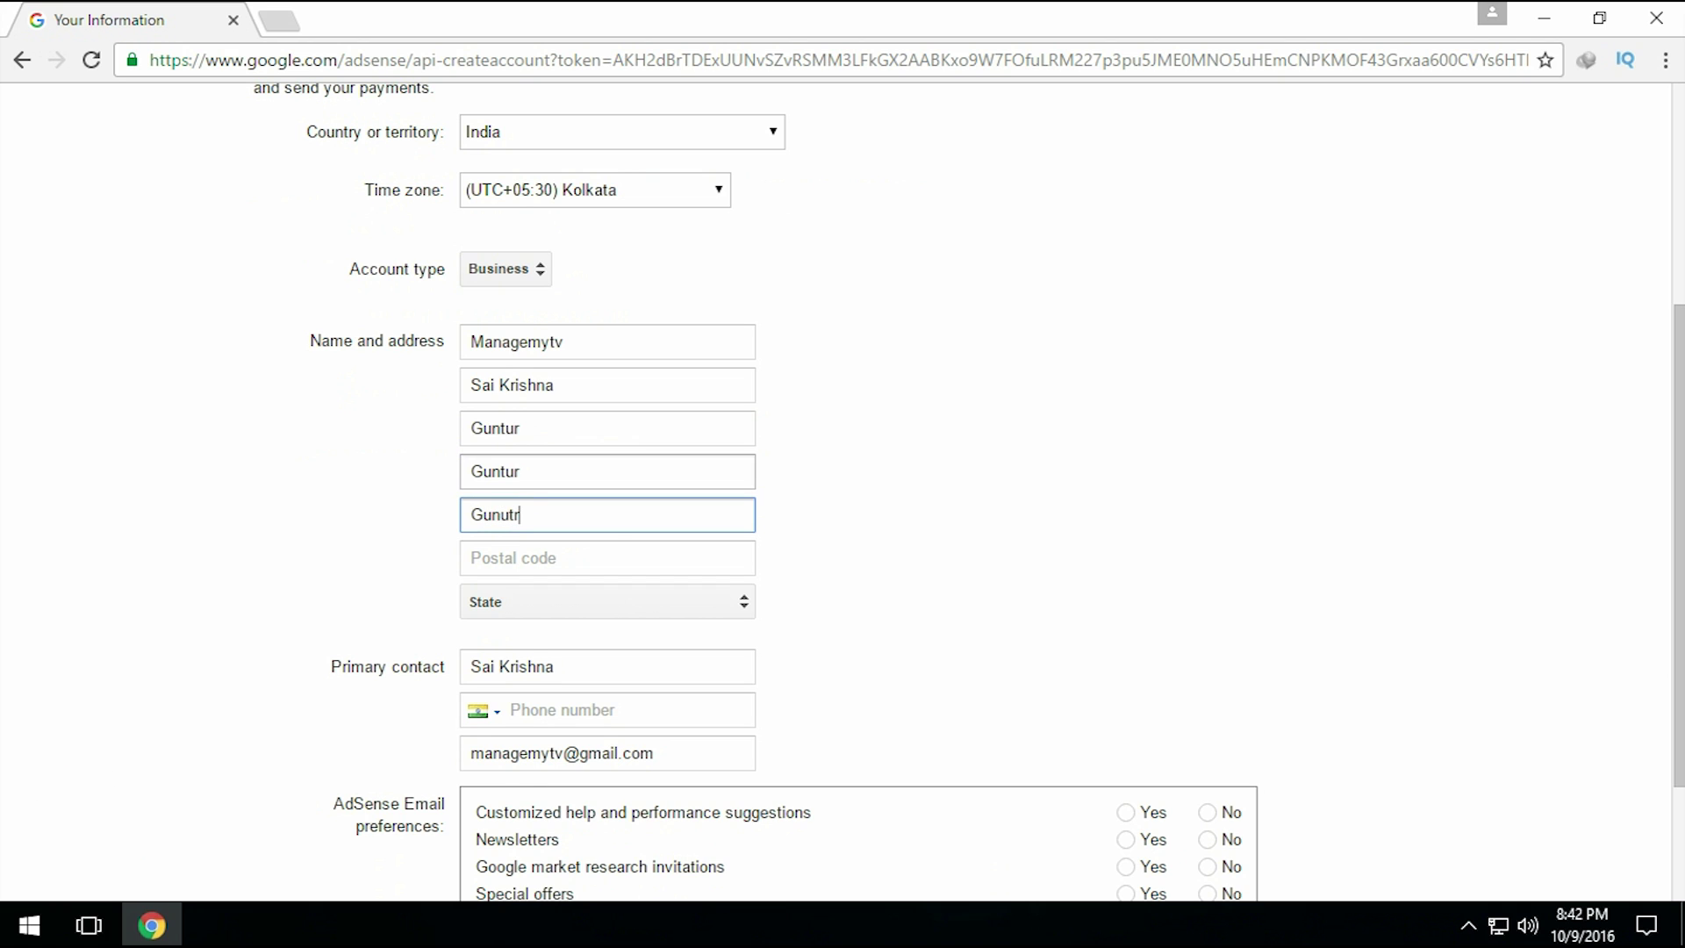
{"action": "key", "text": "BackSpace"}
{"action": "key", "text": "BackSpace"}
{"action": "key", "text": "BackSpace"}
{"action": "type", "text": "y"}
{"action": "key", "text": "BackSpace"}
{"action": "type", "text": "t"}
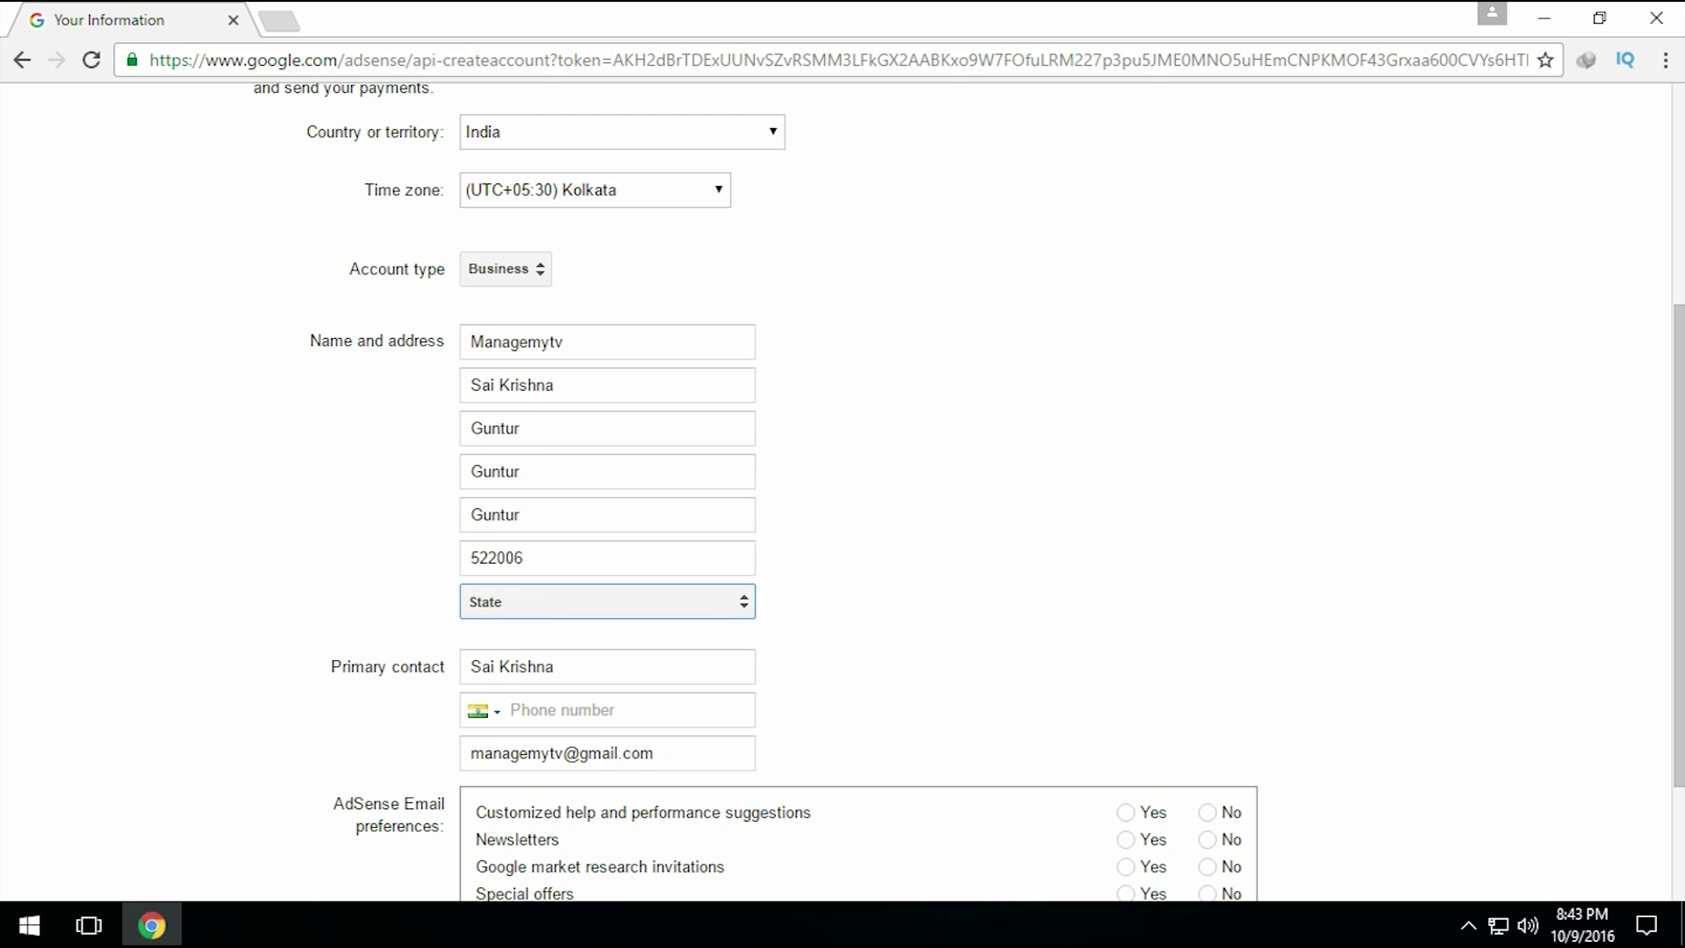
{"action": "key", "text": "Down"}
{"action": "key", "text": "Down"}
{"action": "key", "text": "Return"}
{"action": "scroll", "coordinate": [842, 491], "scroll_direction": "down", "scroll_amount": 2}
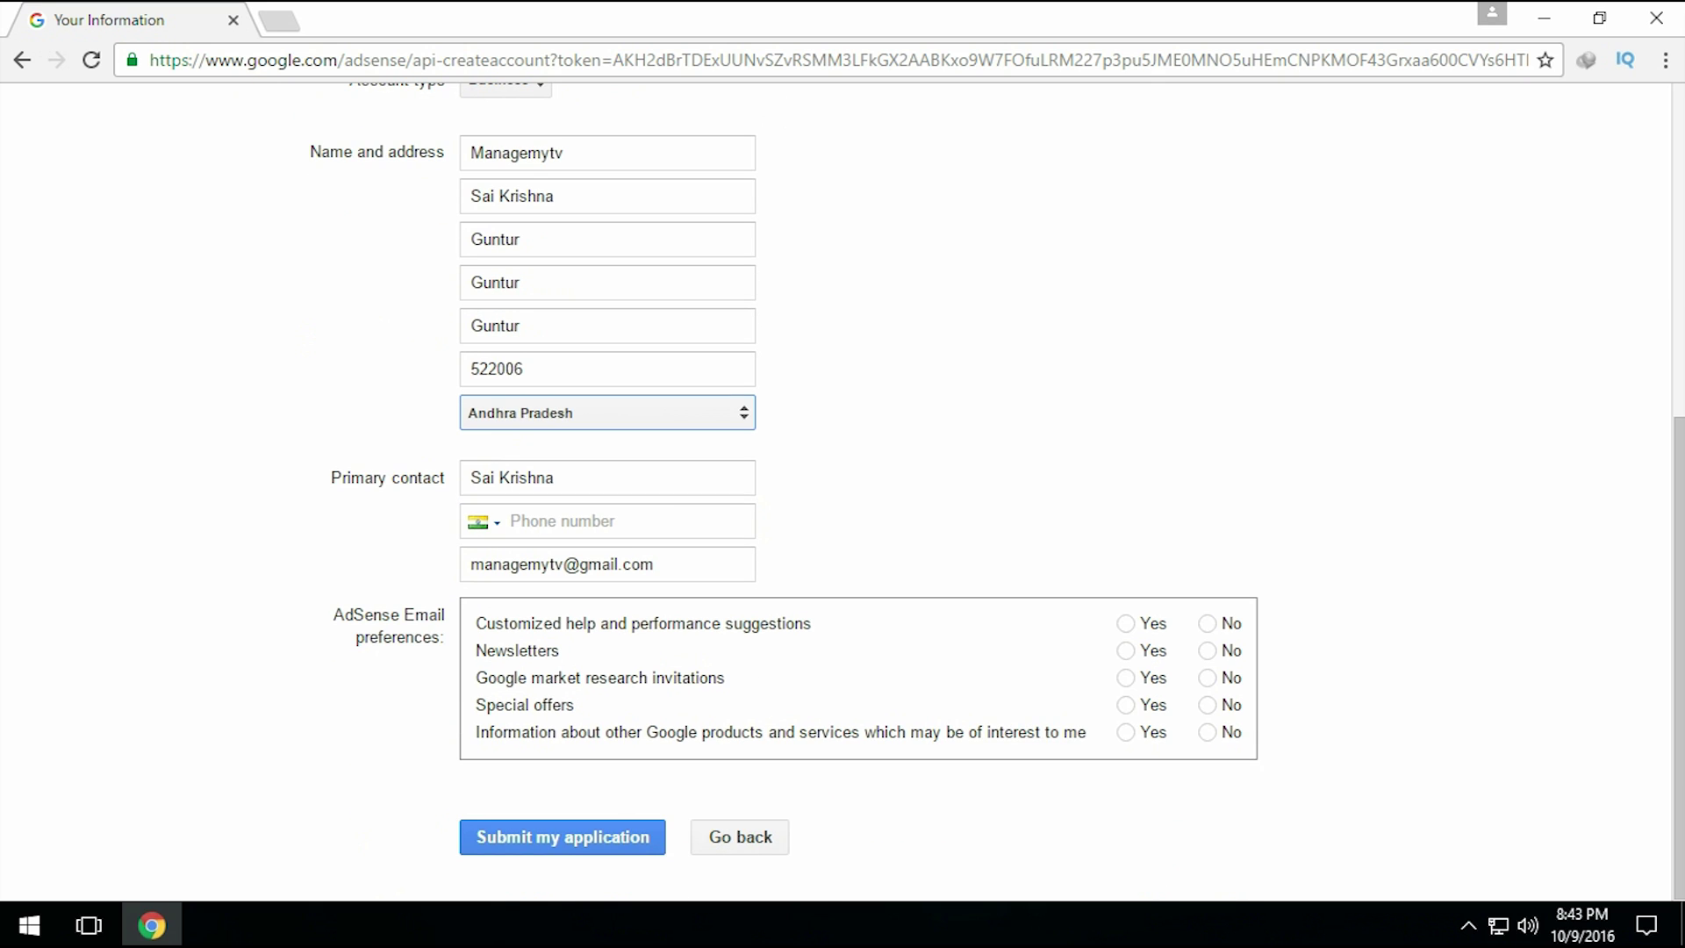
Enter the phone number, select Yes for all five email preferences, and submit the application.
{"action": "left_click", "coordinate": [607, 521]}
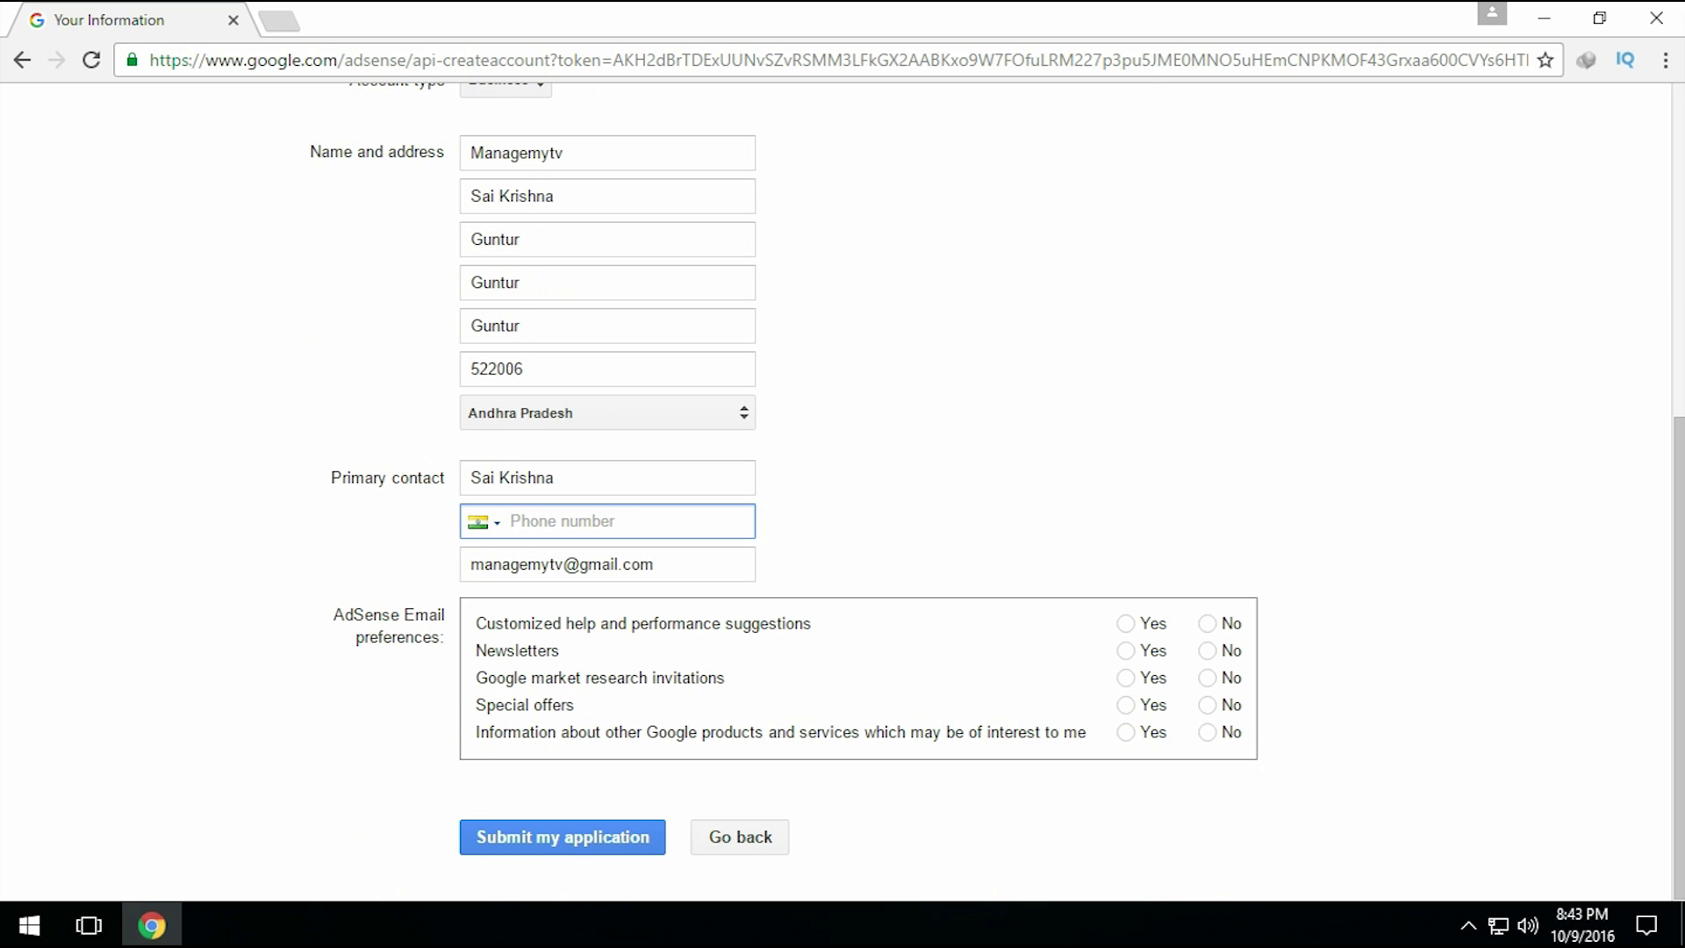
{"action": "left_click", "coordinate": [1125, 623]}
{"action": "left_click", "coordinate": [1125, 650]}
{"action": "left_click", "coordinate": [1125, 678]}
{"action": "left_click", "coordinate": [1126, 705]}
{"action": "left_click", "coordinate": [1126, 732]}
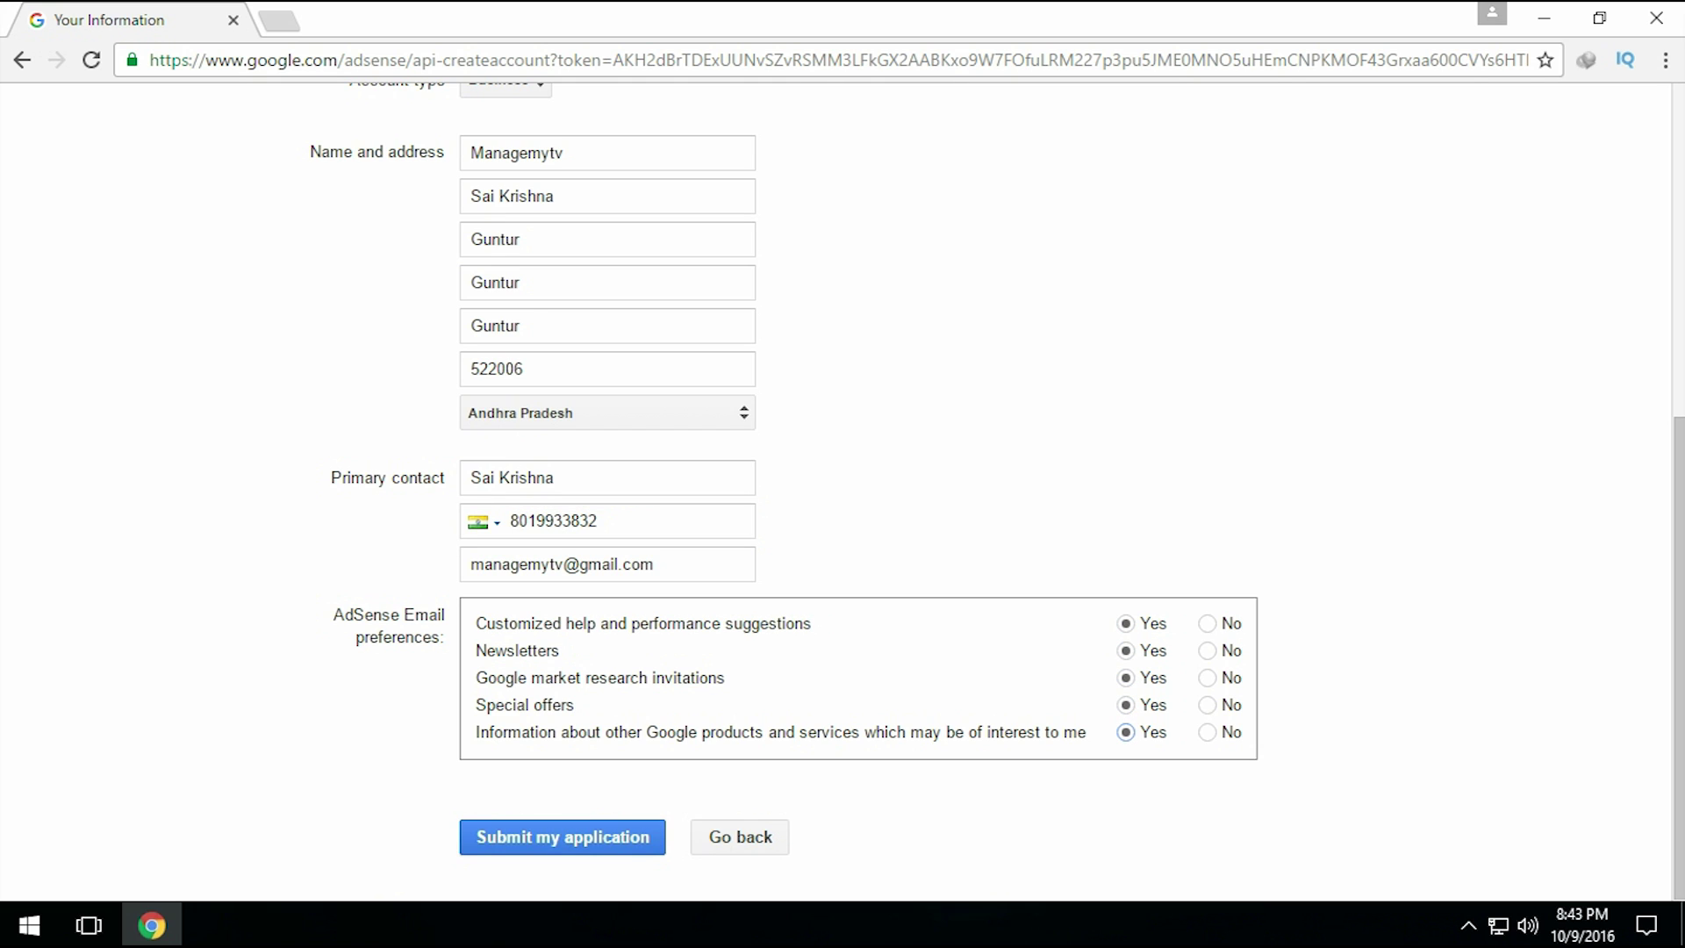
{"action": "left_click", "coordinate": [562, 837]}
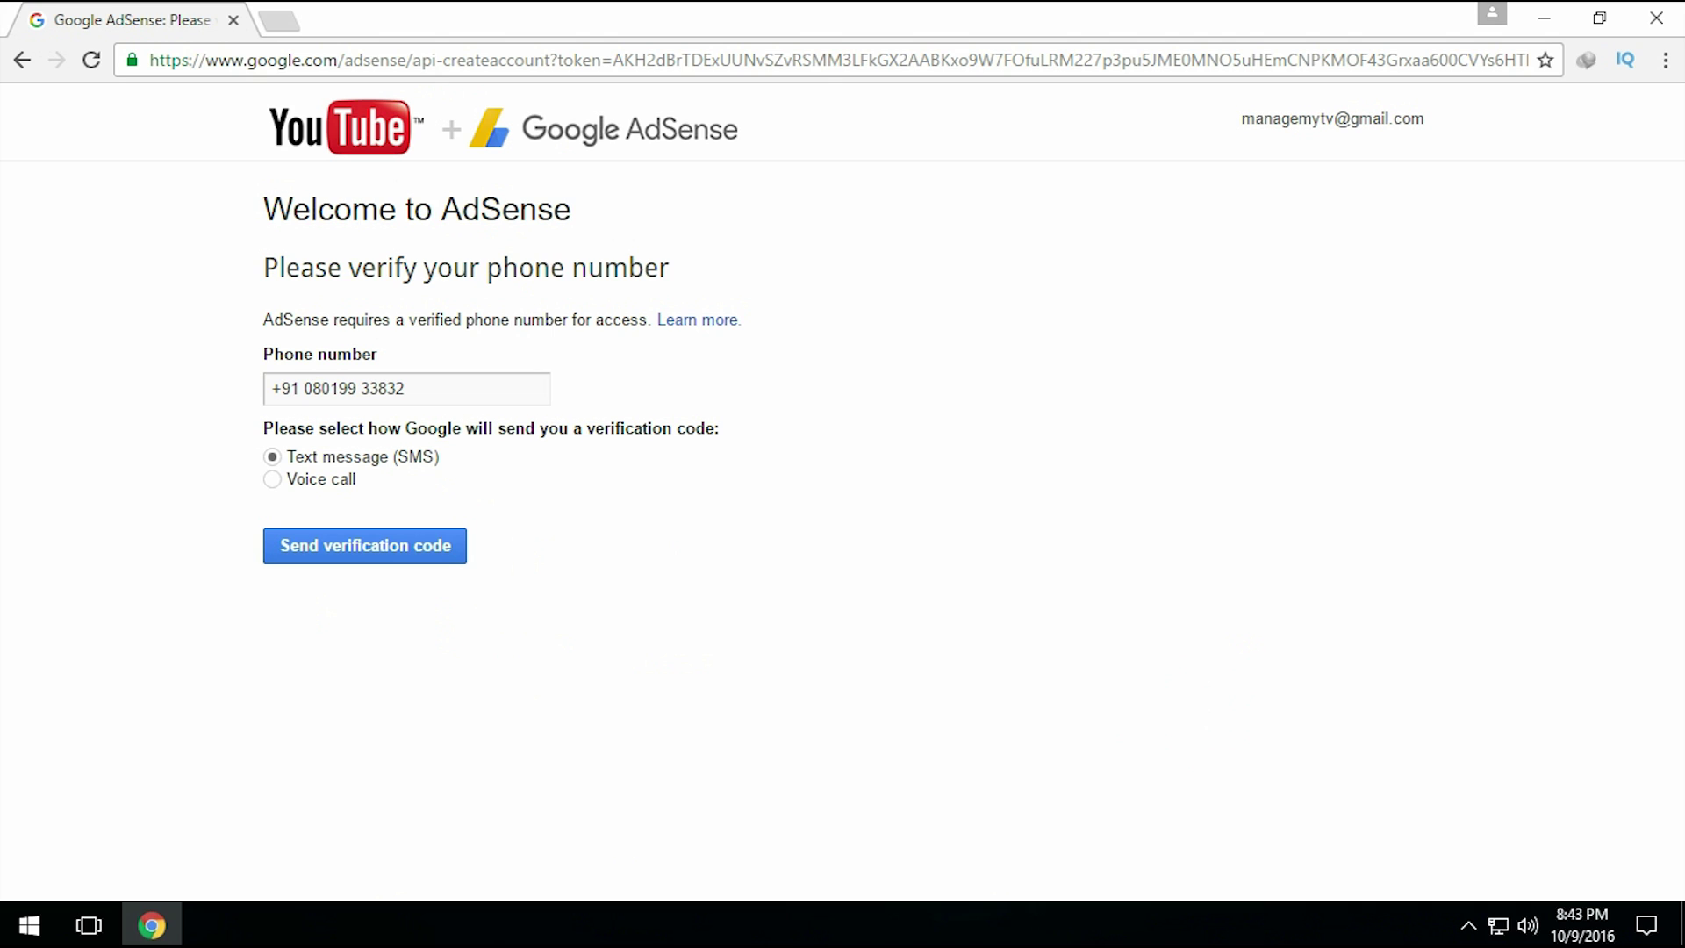
Request an SMS verification code and enter the received code to verify the phone.
{"action": "left_click", "coordinate": [364, 546]}
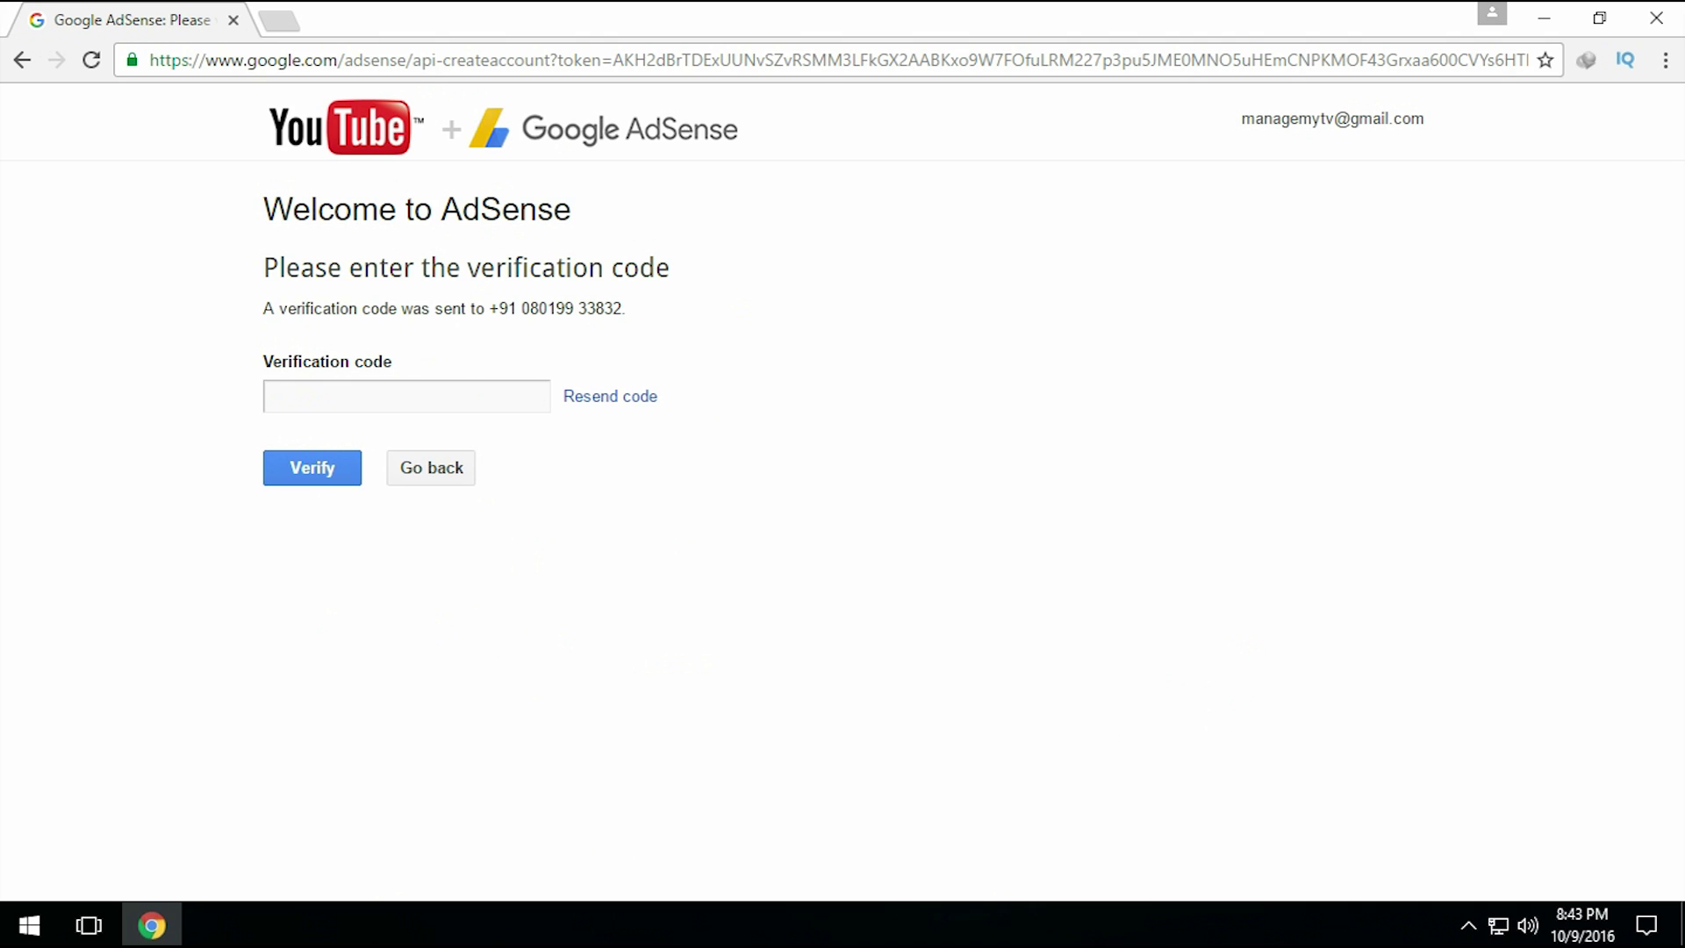
{"action": "left_click", "coordinate": [406, 397]}
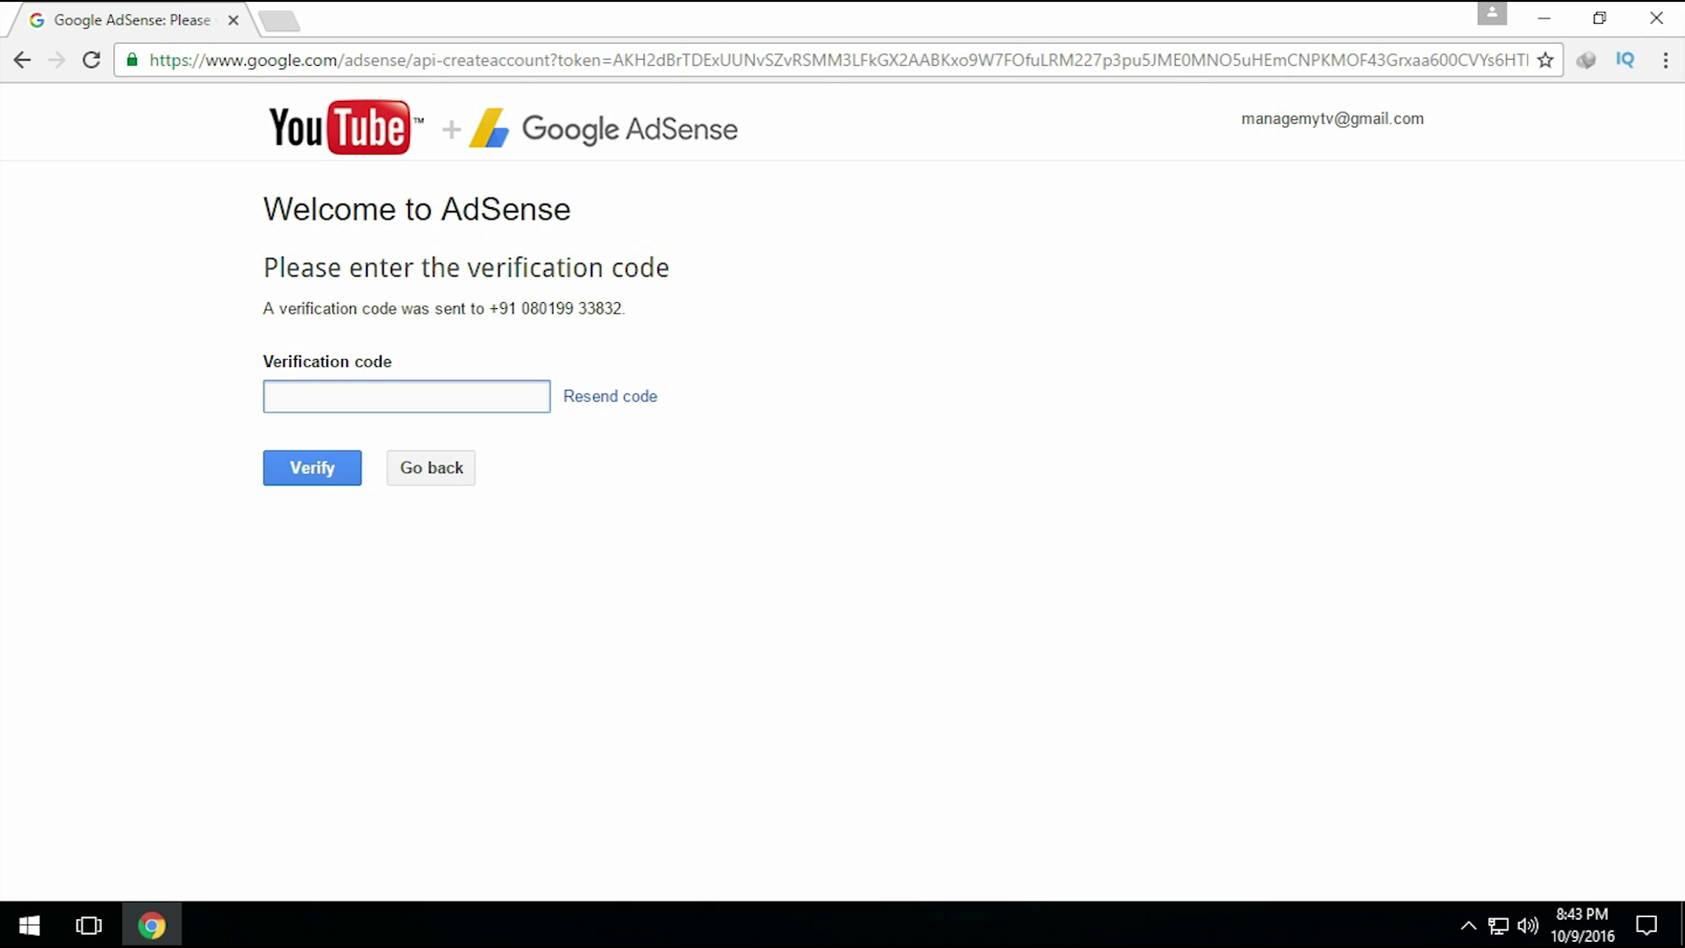
{"action": "key", "text": "BackSpace"}
{"action": "key", "text": "Return"}
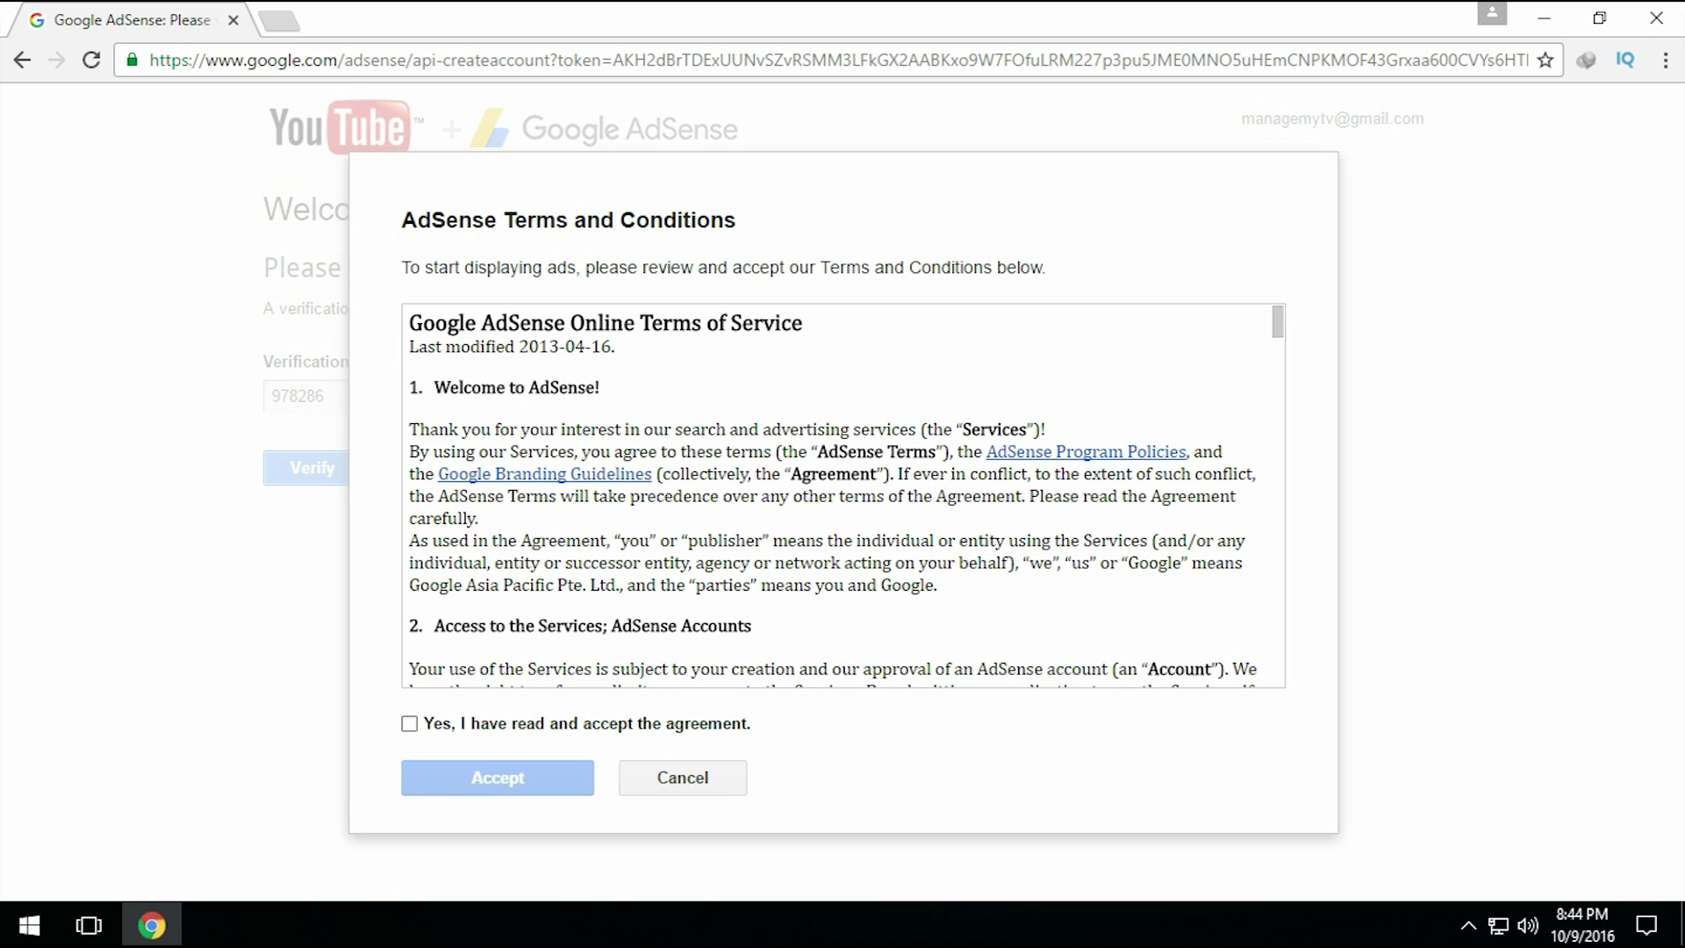
Tick 'Yes, I have read and accept the agreement' and accept the AdSense terms.
{"action": "left_click", "coordinate": [410, 724]}
{"action": "left_click", "coordinate": [497, 778]}
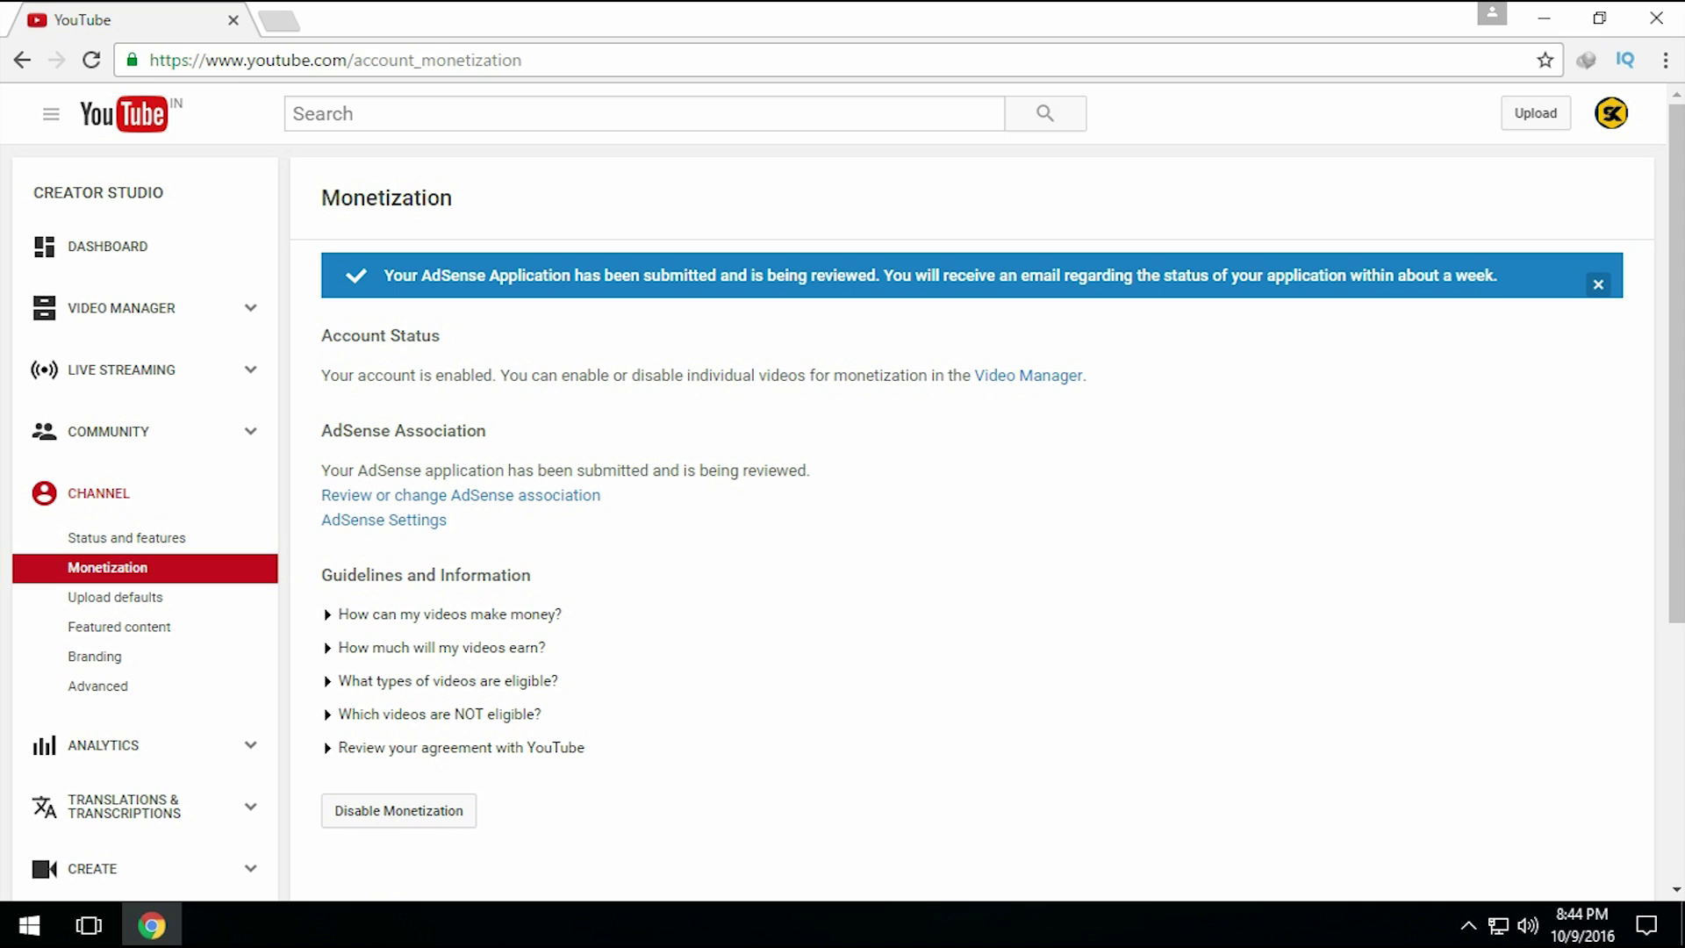
Dismiss the blue AdSense application-submitted banner on the Monetization page.
{"action": "left_click", "coordinate": [1598, 284]}
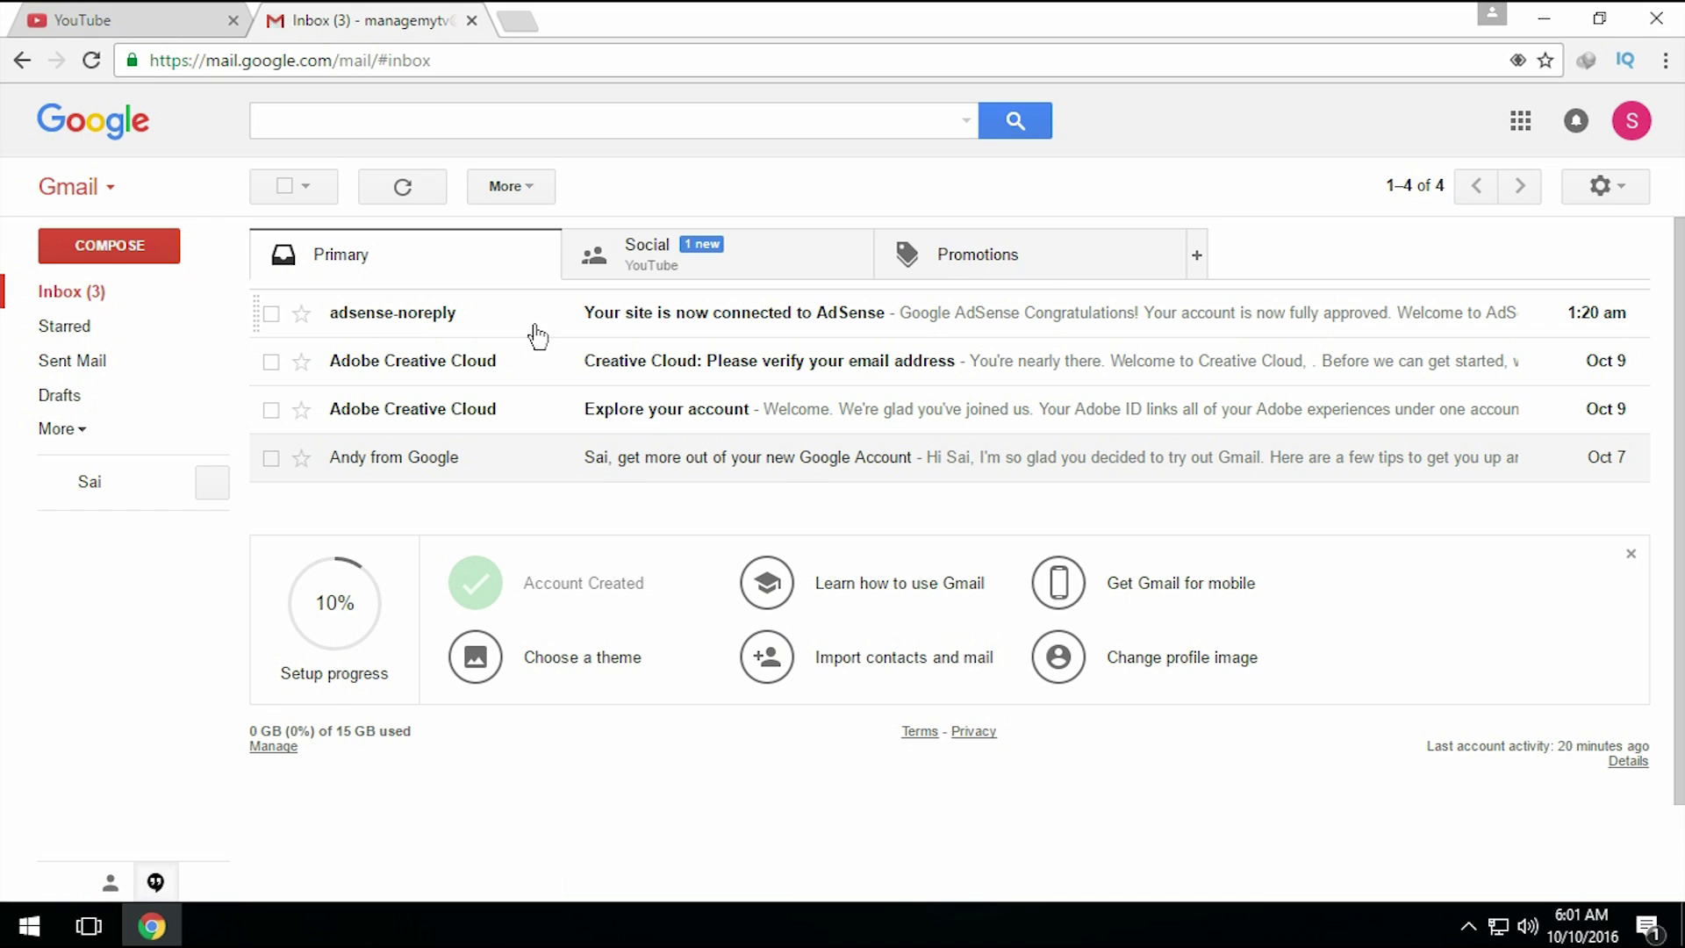
Open the 'Your site is now connected to AdSense' email and follow its Get started link.
{"action": "left_click", "coordinate": [538, 335]}
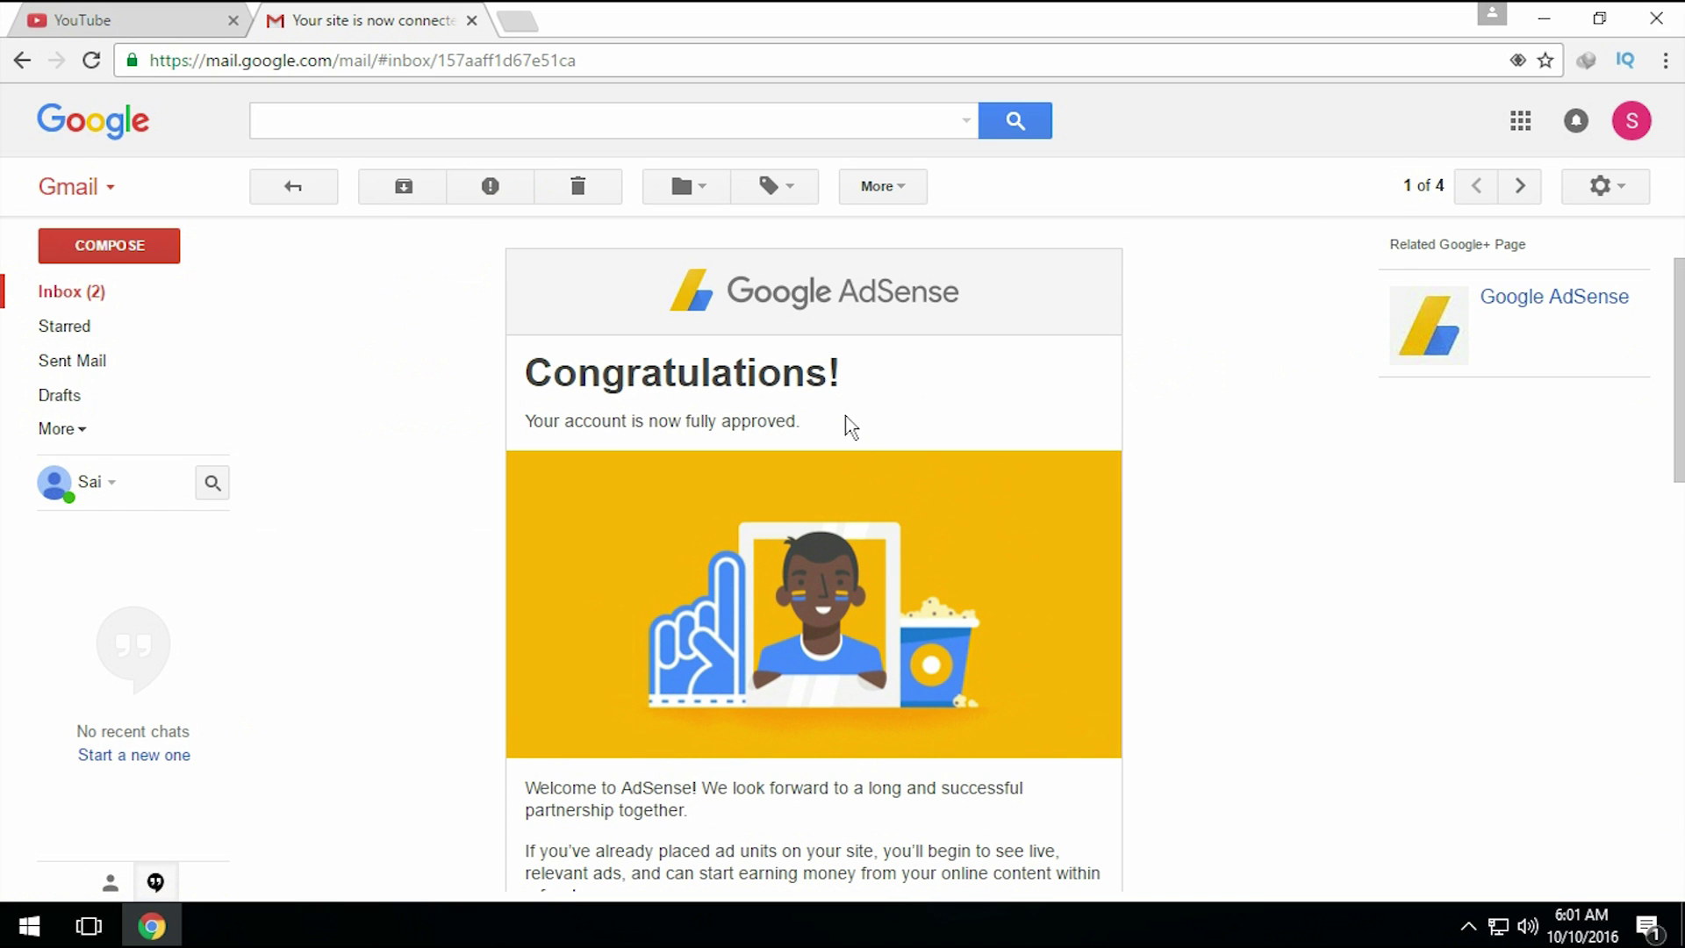
{"action": "scroll", "coordinate": [850, 439], "scroll_direction": "down", "scroll_amount": 3}
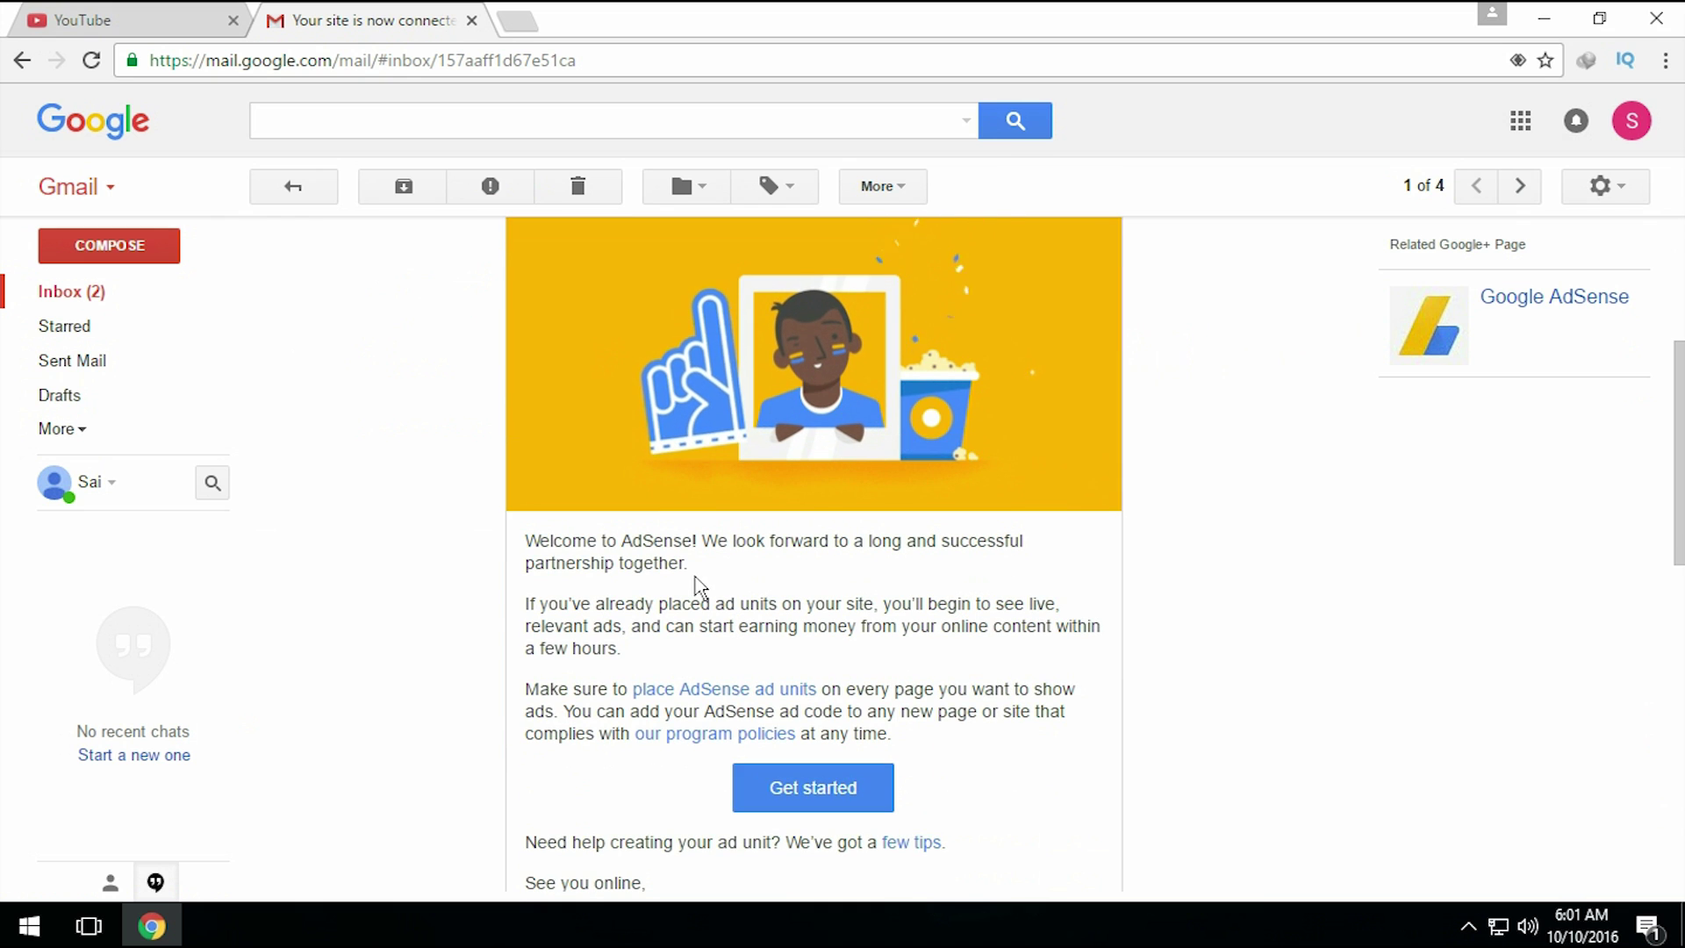
{"action": "scroll", "coordinate": [732, 581], "scroll_direction": "down", "scroll_amount": 2}
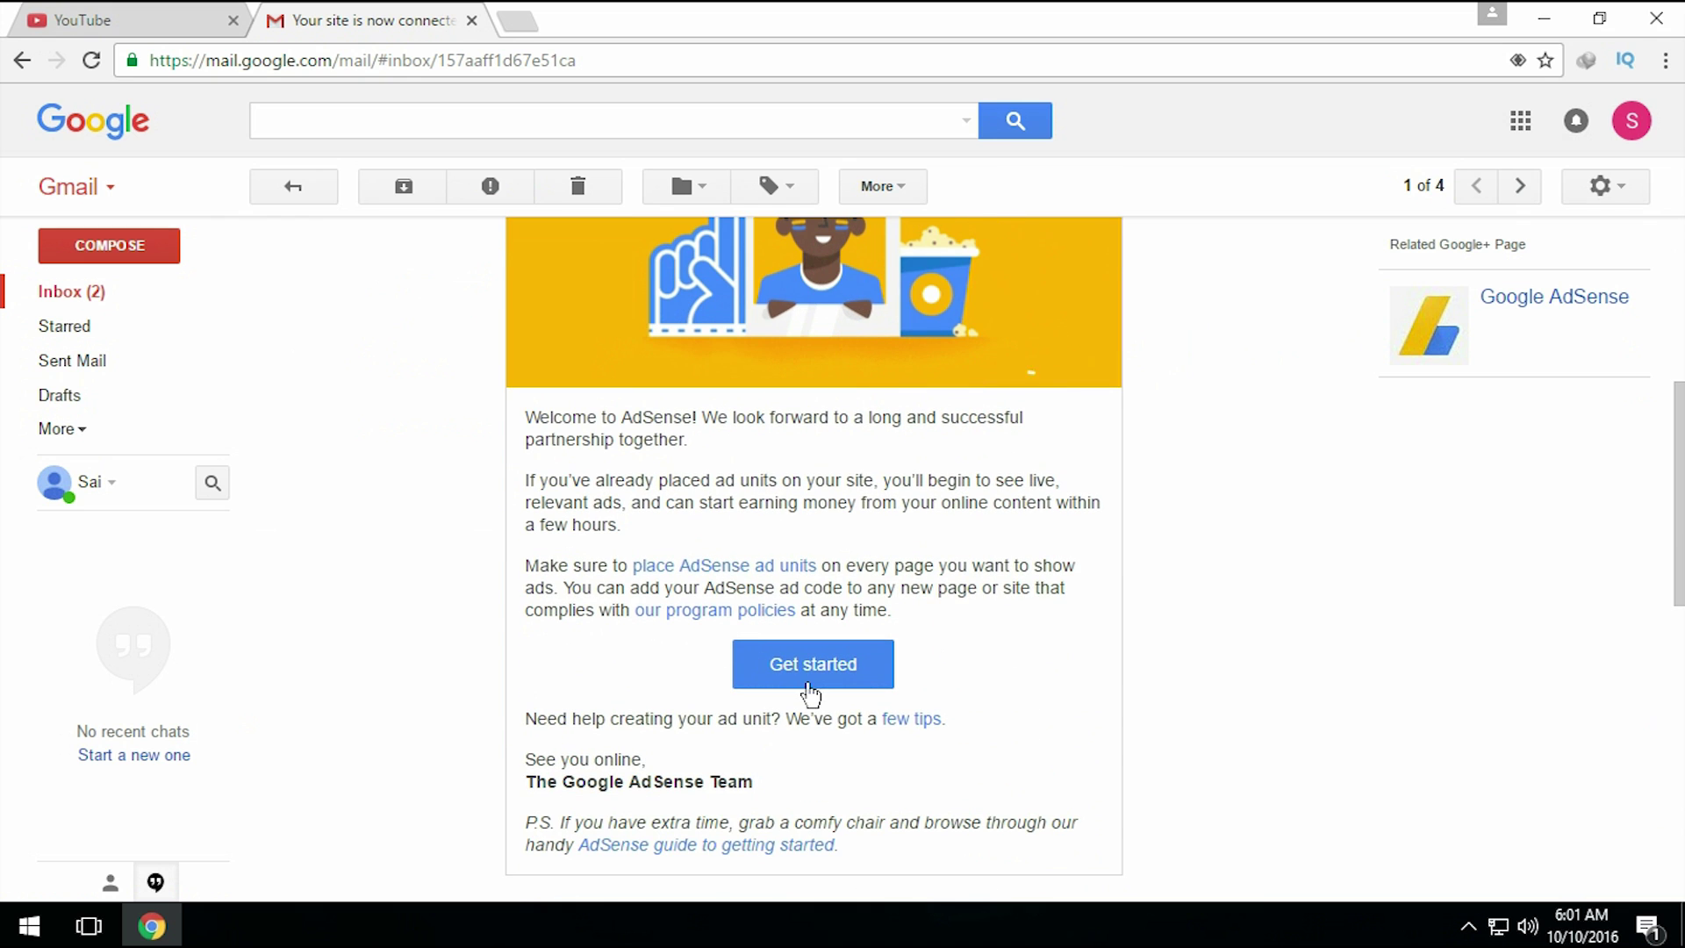
{"action": "left_click", "coordinate": [841, 680]}
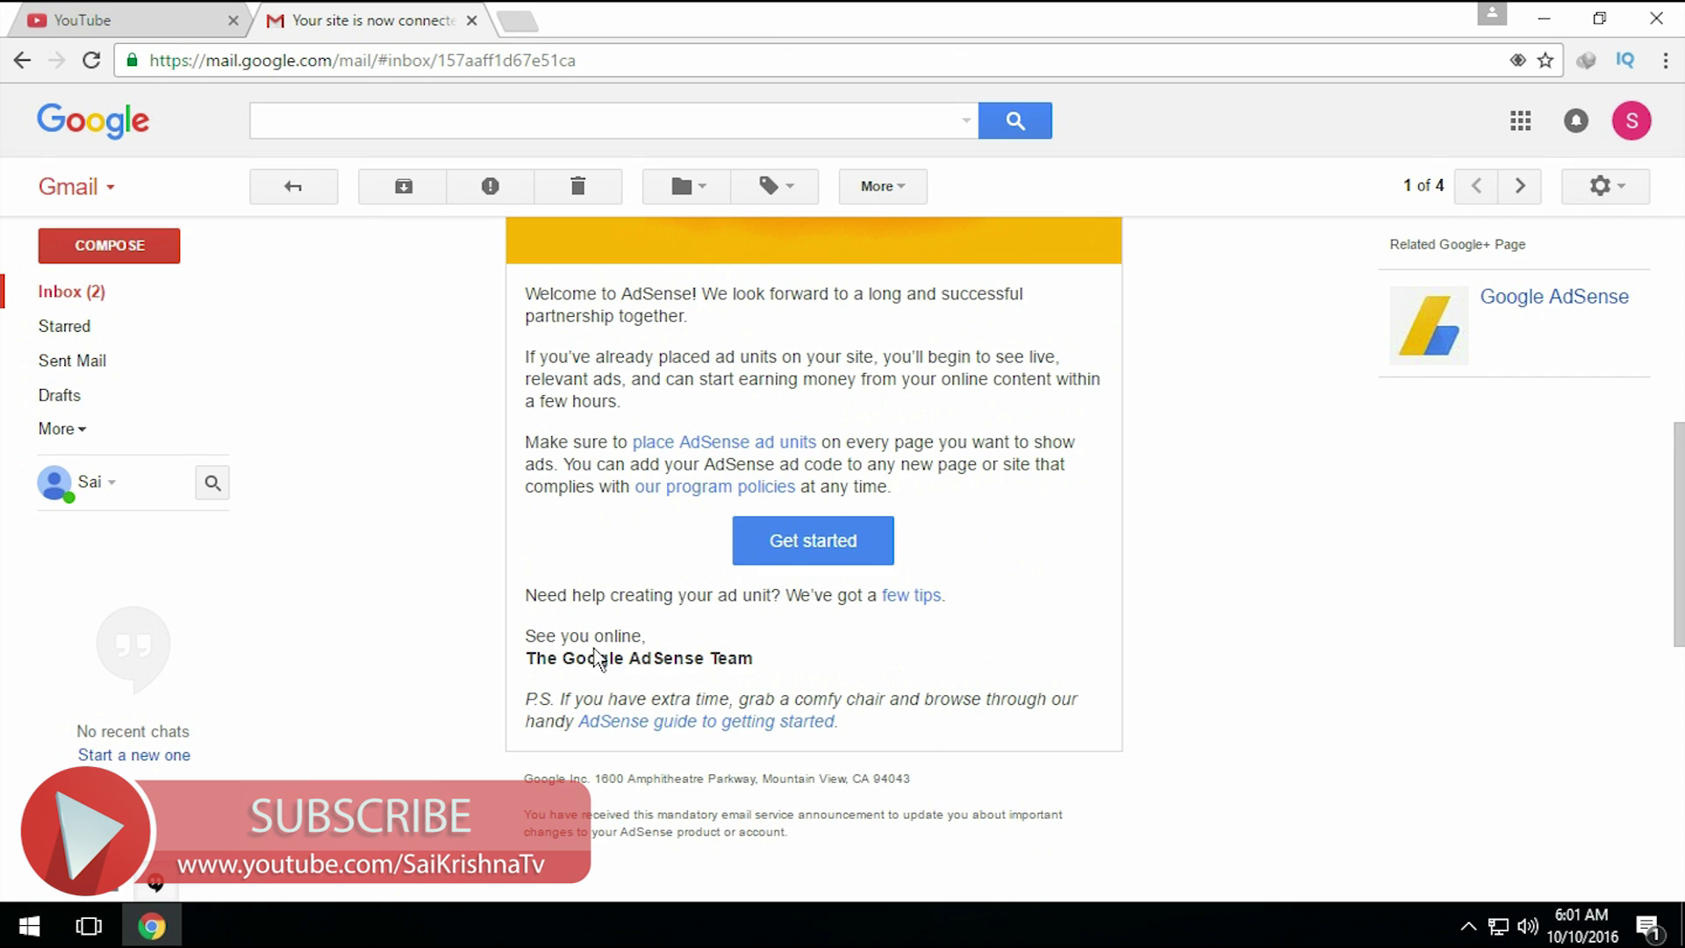
{"action": "scroll", "coordinate": [595, 649], "scroll_direction": "up", "scroll_amount": 5}
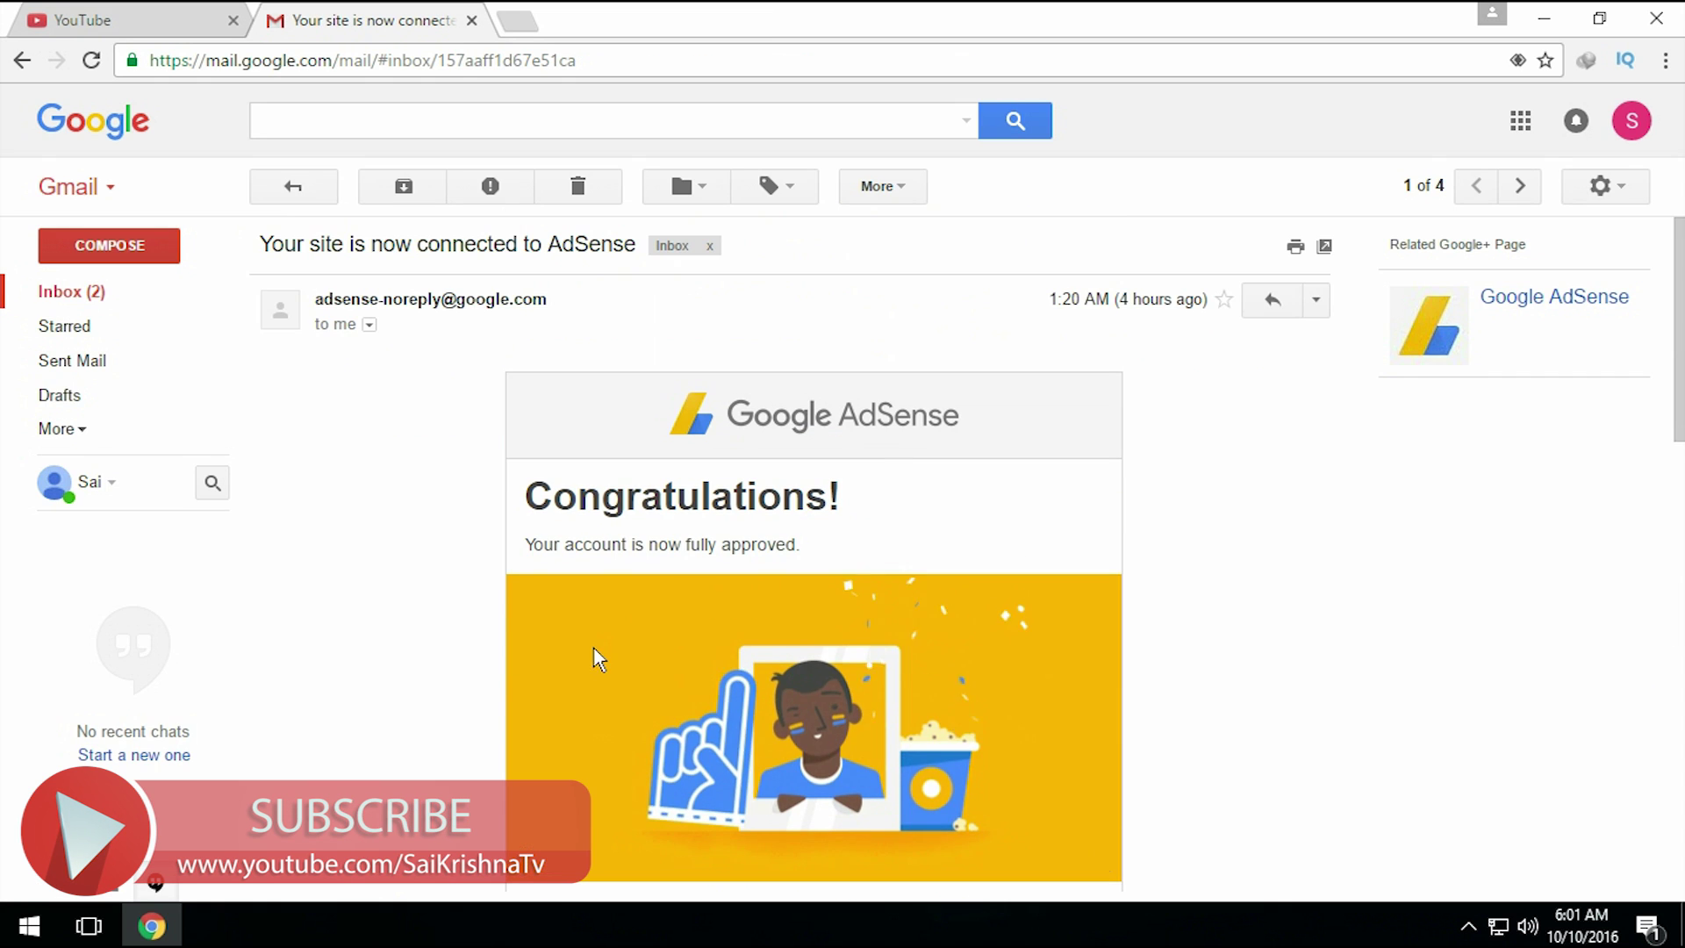
{"action": "scroll", "coordinate": [595, 650], "scroll_direction": "down", "scroll_amount": 3}
{"action": "scroll", "coordinate": [595, 654], "scroll_direction": "down", "scroll_amount": 3}
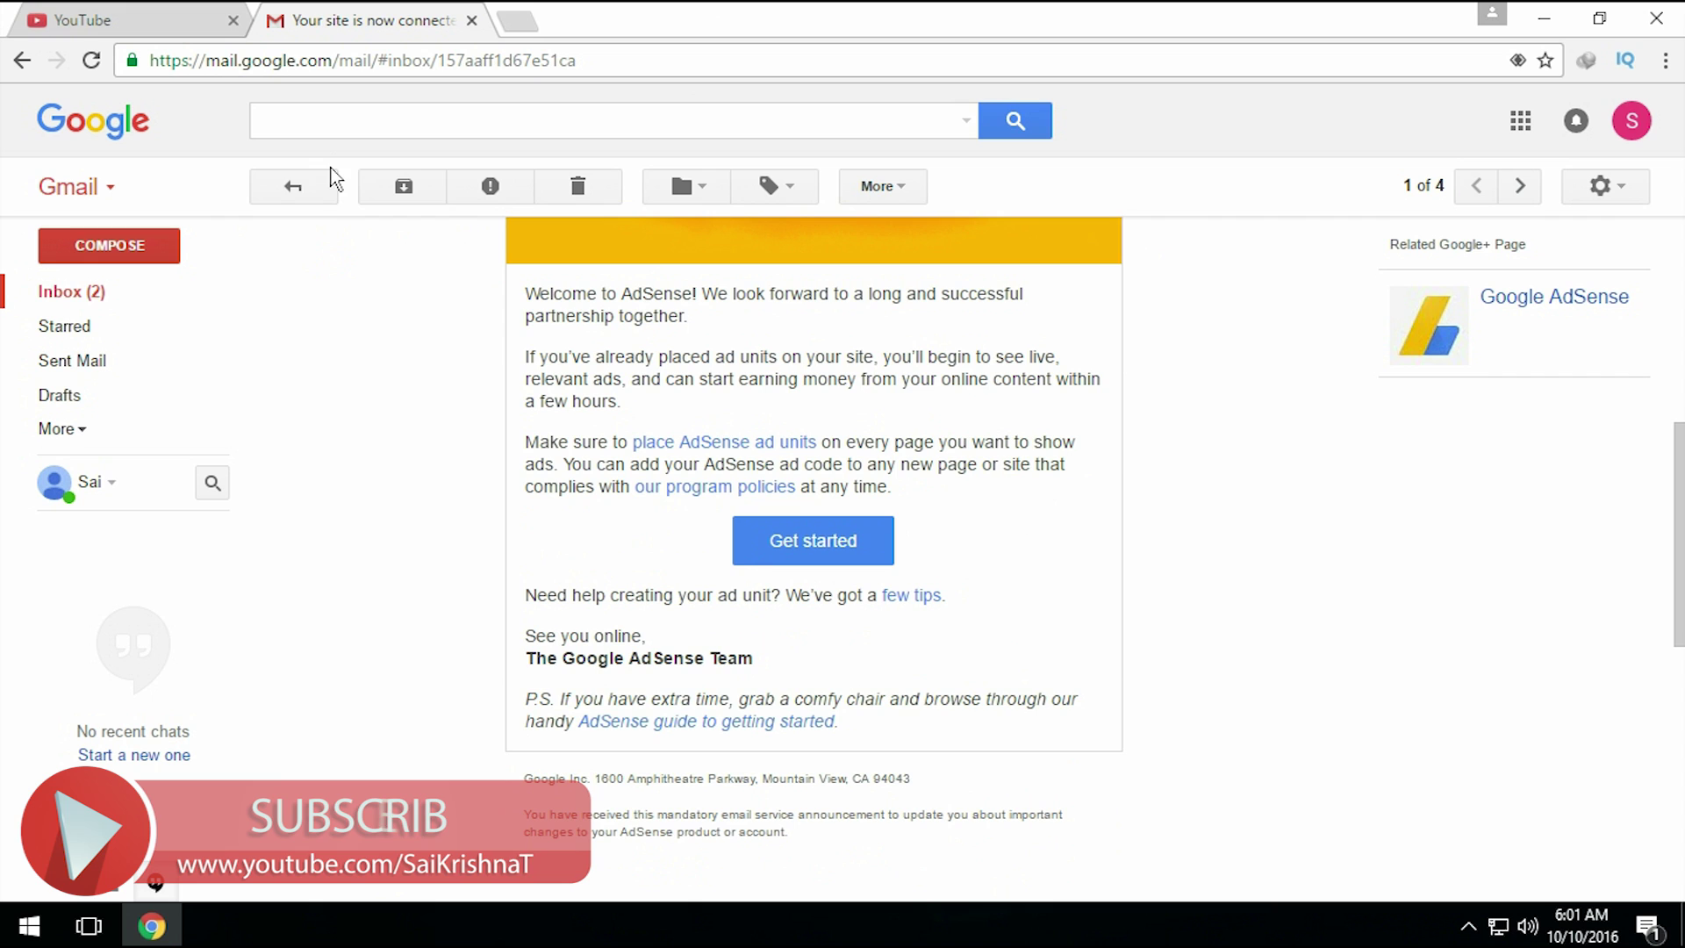
Go back to the inbox, check the Social category, then close the Gmail tab.
{"action": "left_click", "coordinate": [293, 186]}
{"action": "left_click", "coordinate": [686, 262]}
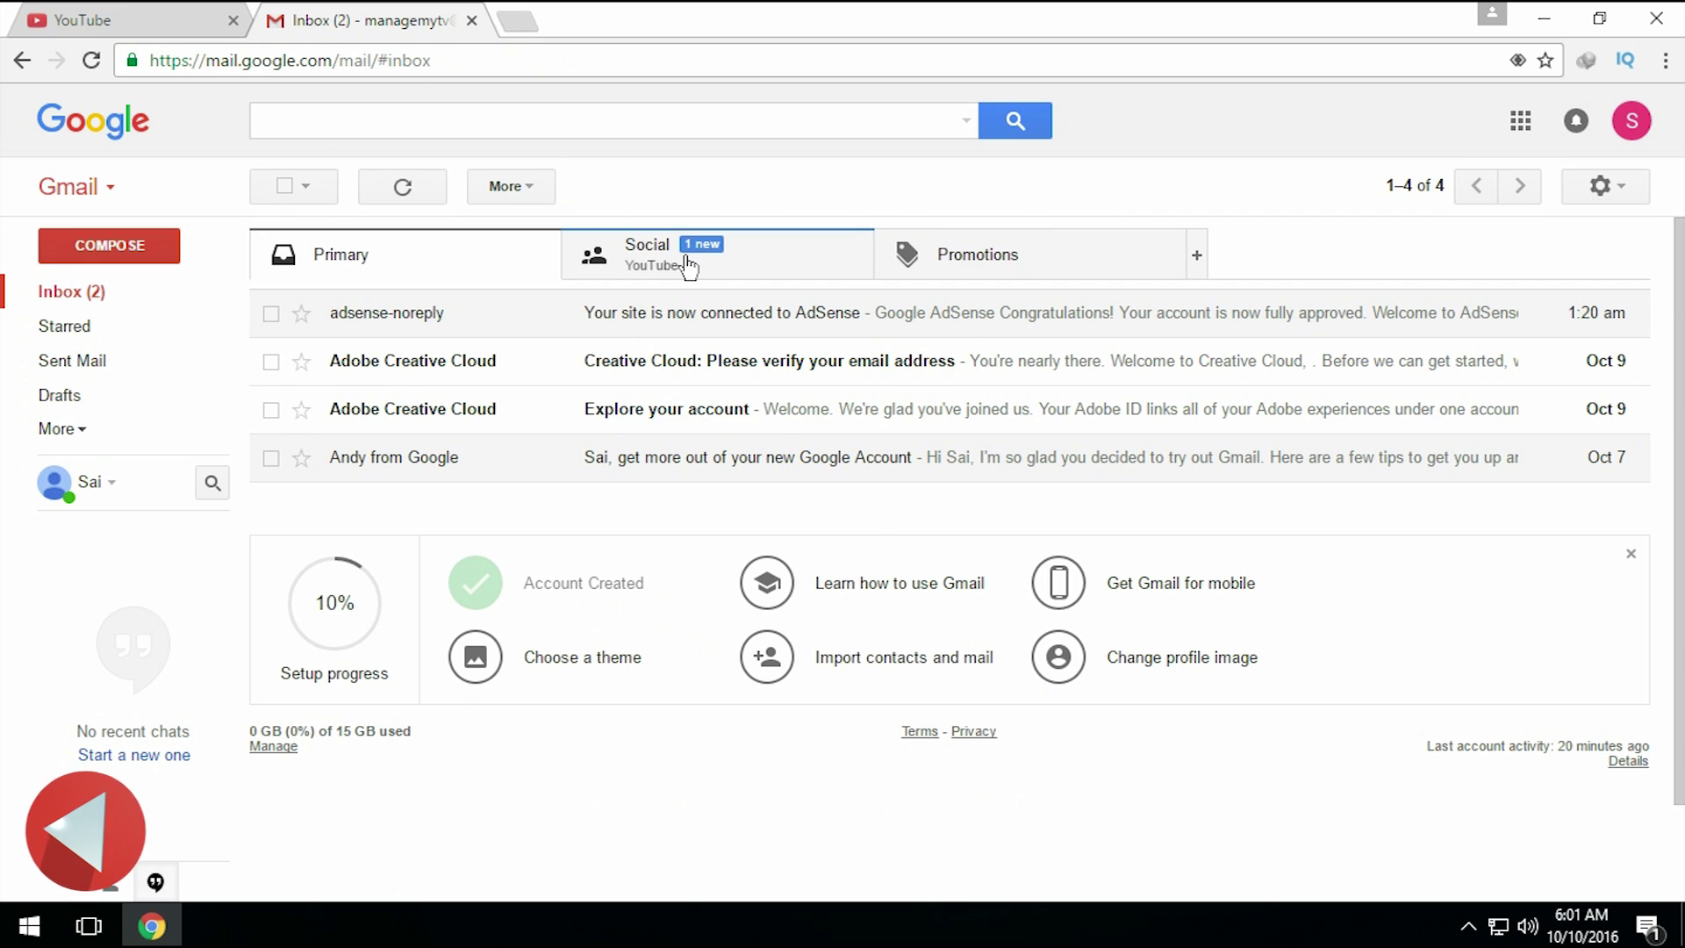
{"action": "left_click", "coordinate": [470, 20]}
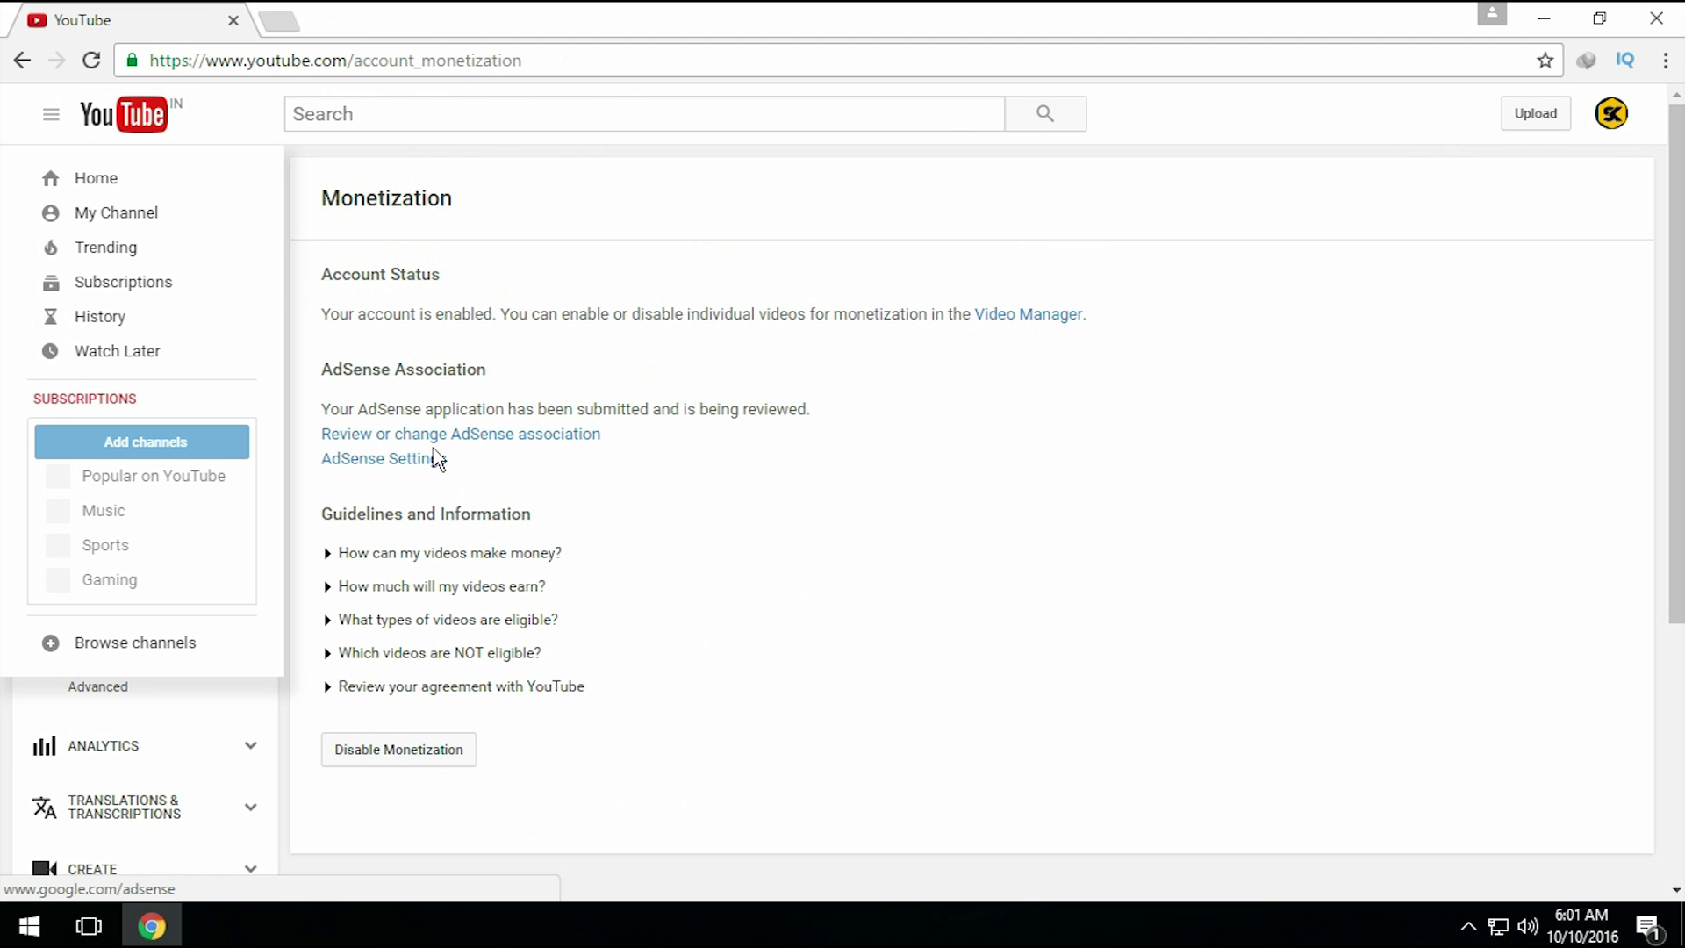
Confirm the AdSense association status is Pending, then open the still-empty Video Manager list.
{"action": "left_click", "coordinate": [477, 436]}
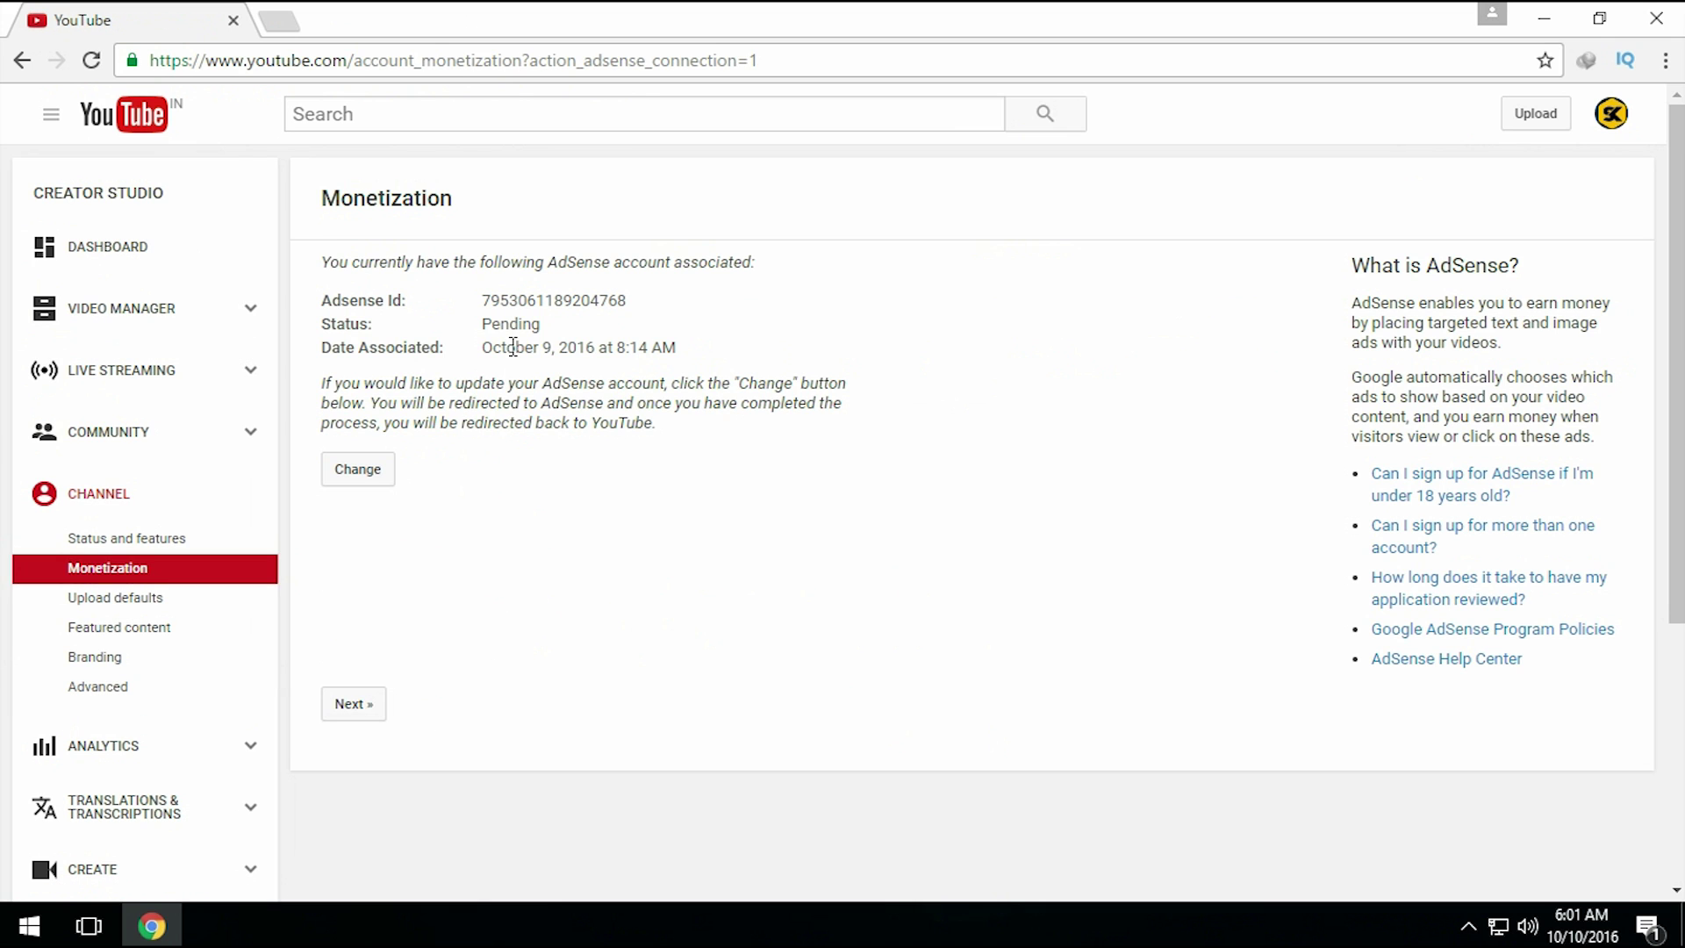
{"action": "left_click_drag", "start_coordinate": [485, 324], "coordinate": [539, 324]}
{"action": "left_click", "coordinate": [187, 325]}
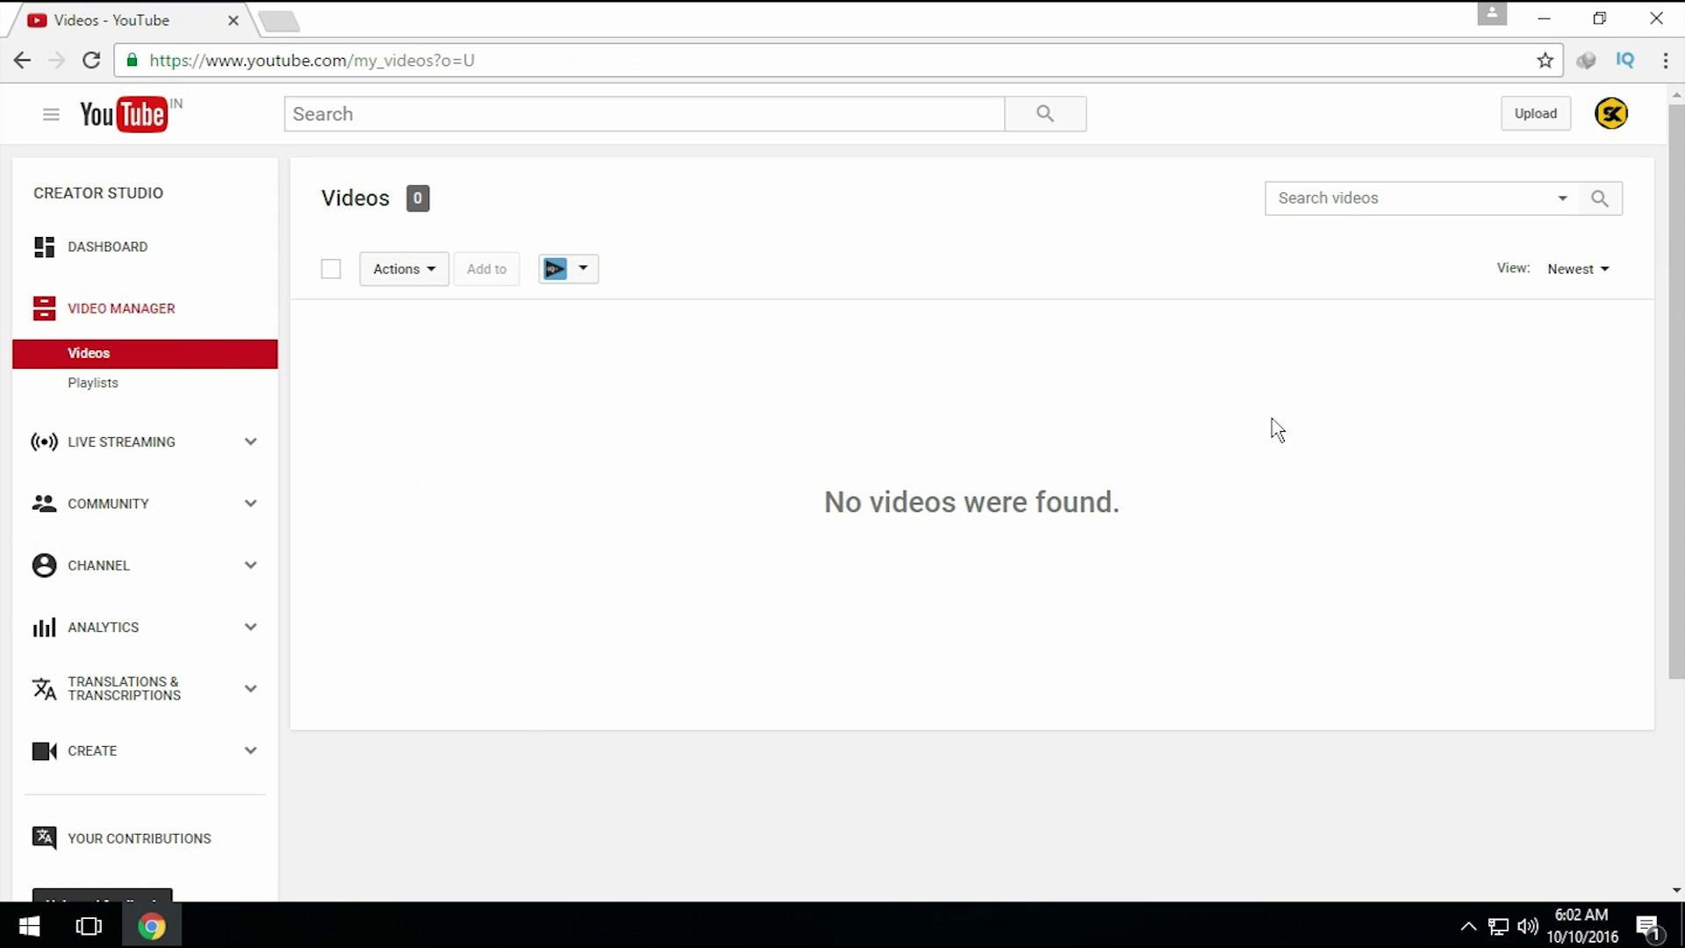
Upload the video file '! Main 1080p' from the file picker.
{"action": "left_click", "coordinate": [1533, 124]}
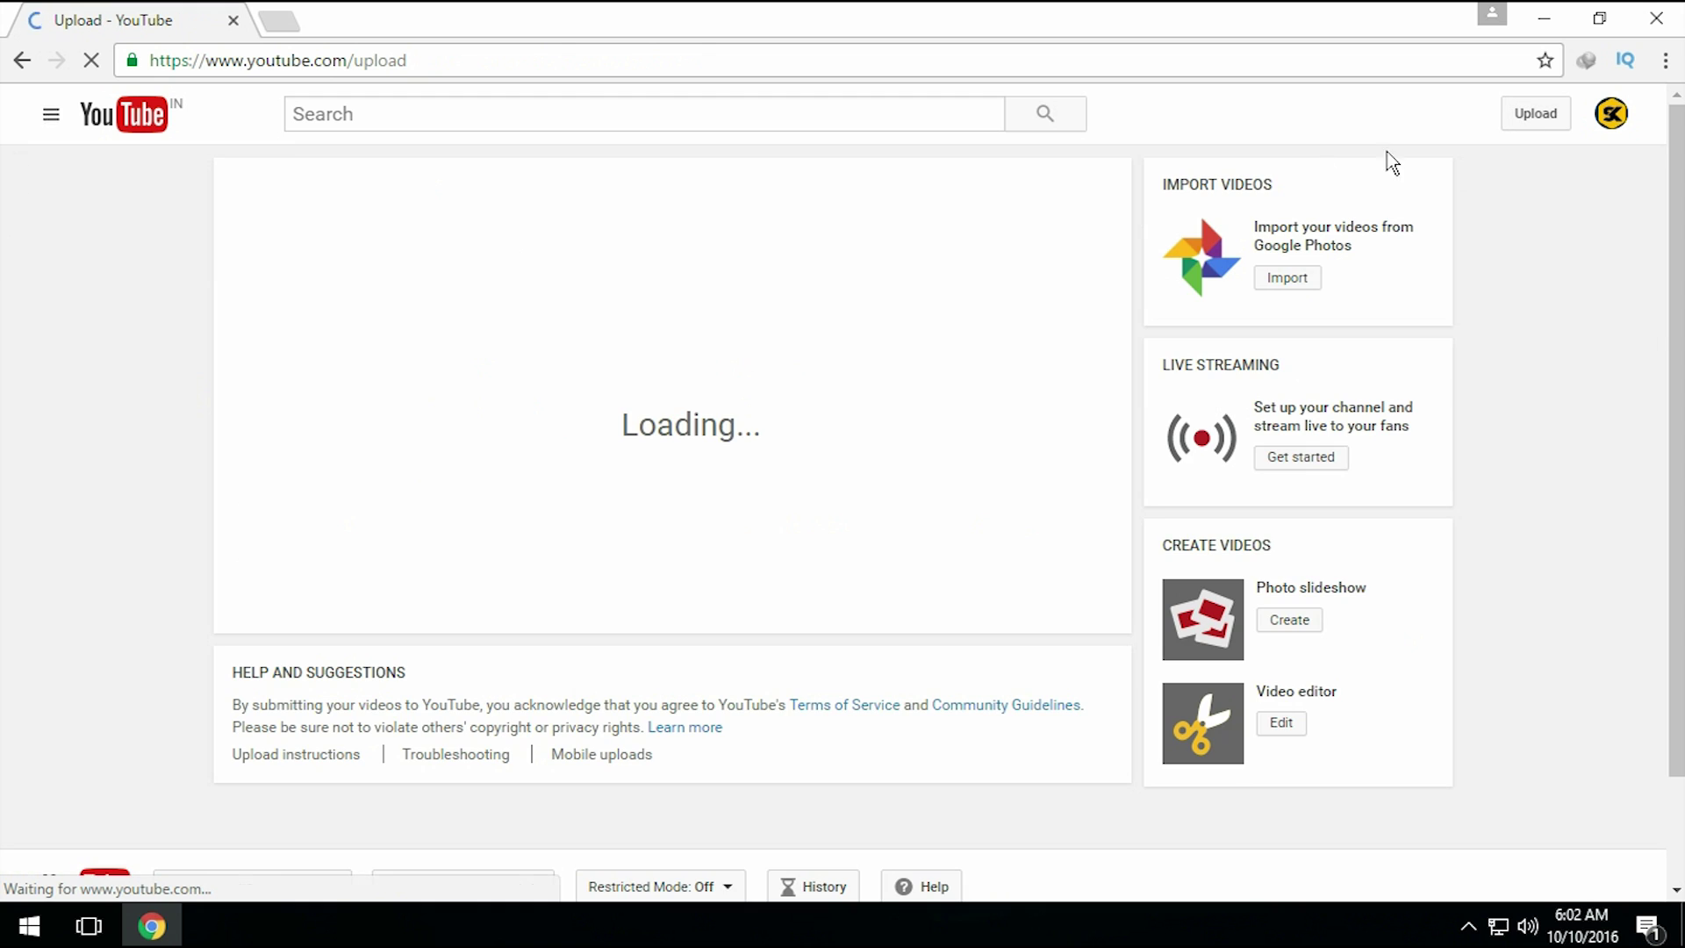
{"action": "left_click", "coordinate": [700, 357]}
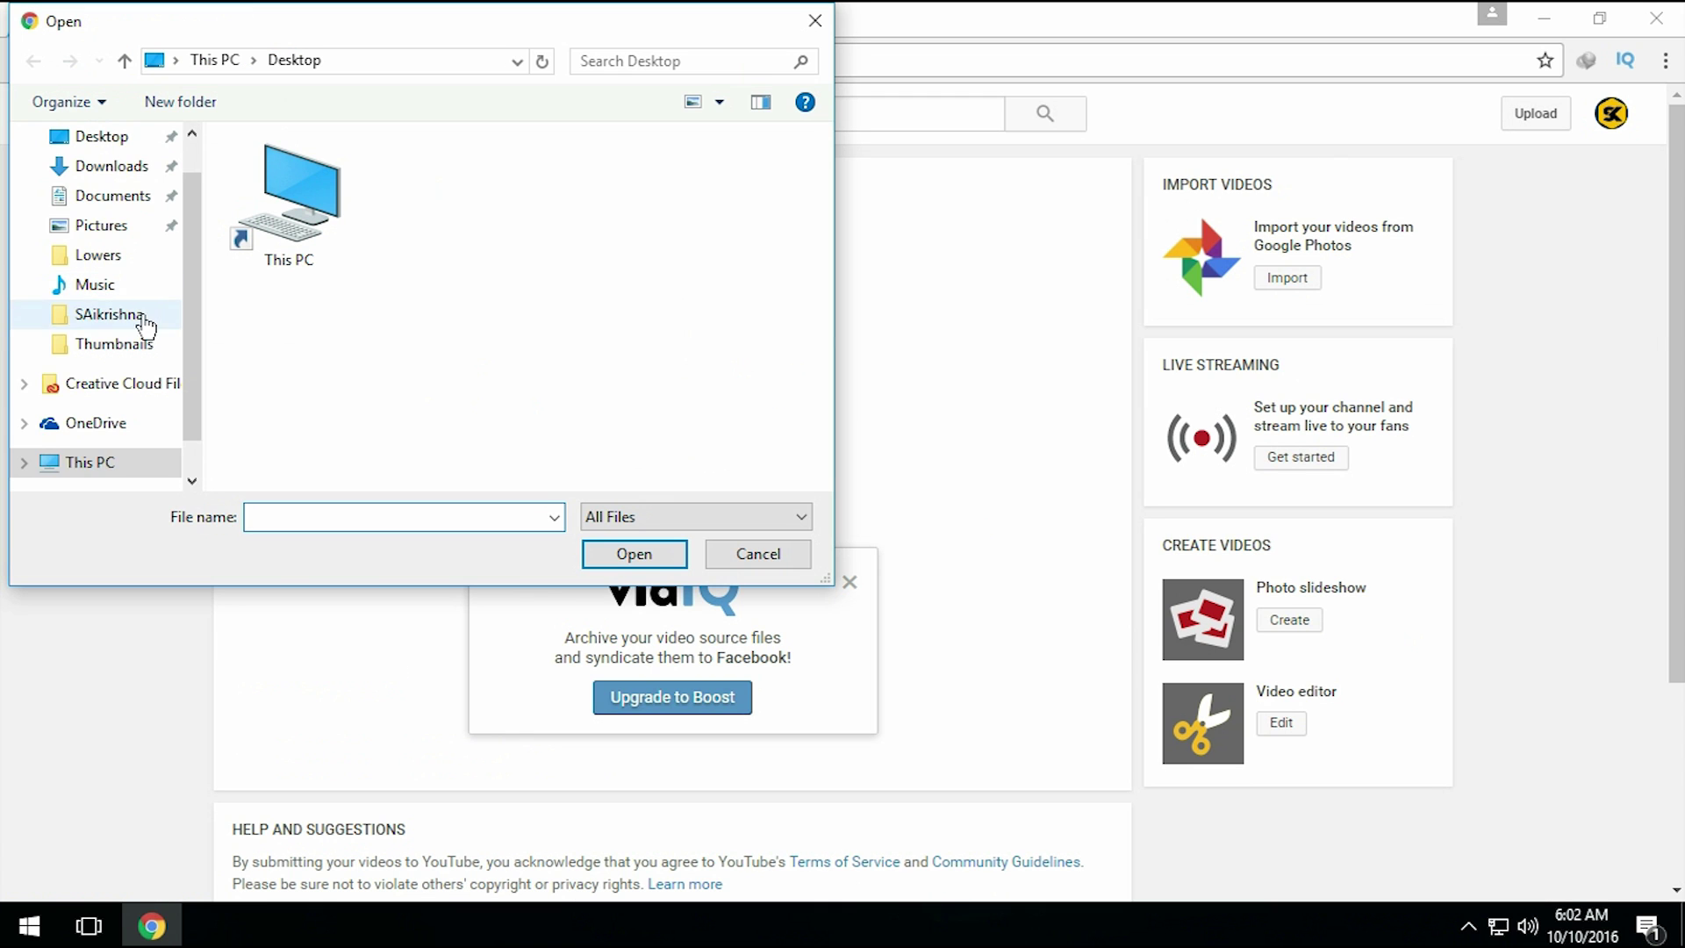
{"action": "scroll", "coordinate": [141, 351], "scroll_direction": "down", "scroll_amount": 2}
{"action": "left_click", "coordinate": [127, 408]}
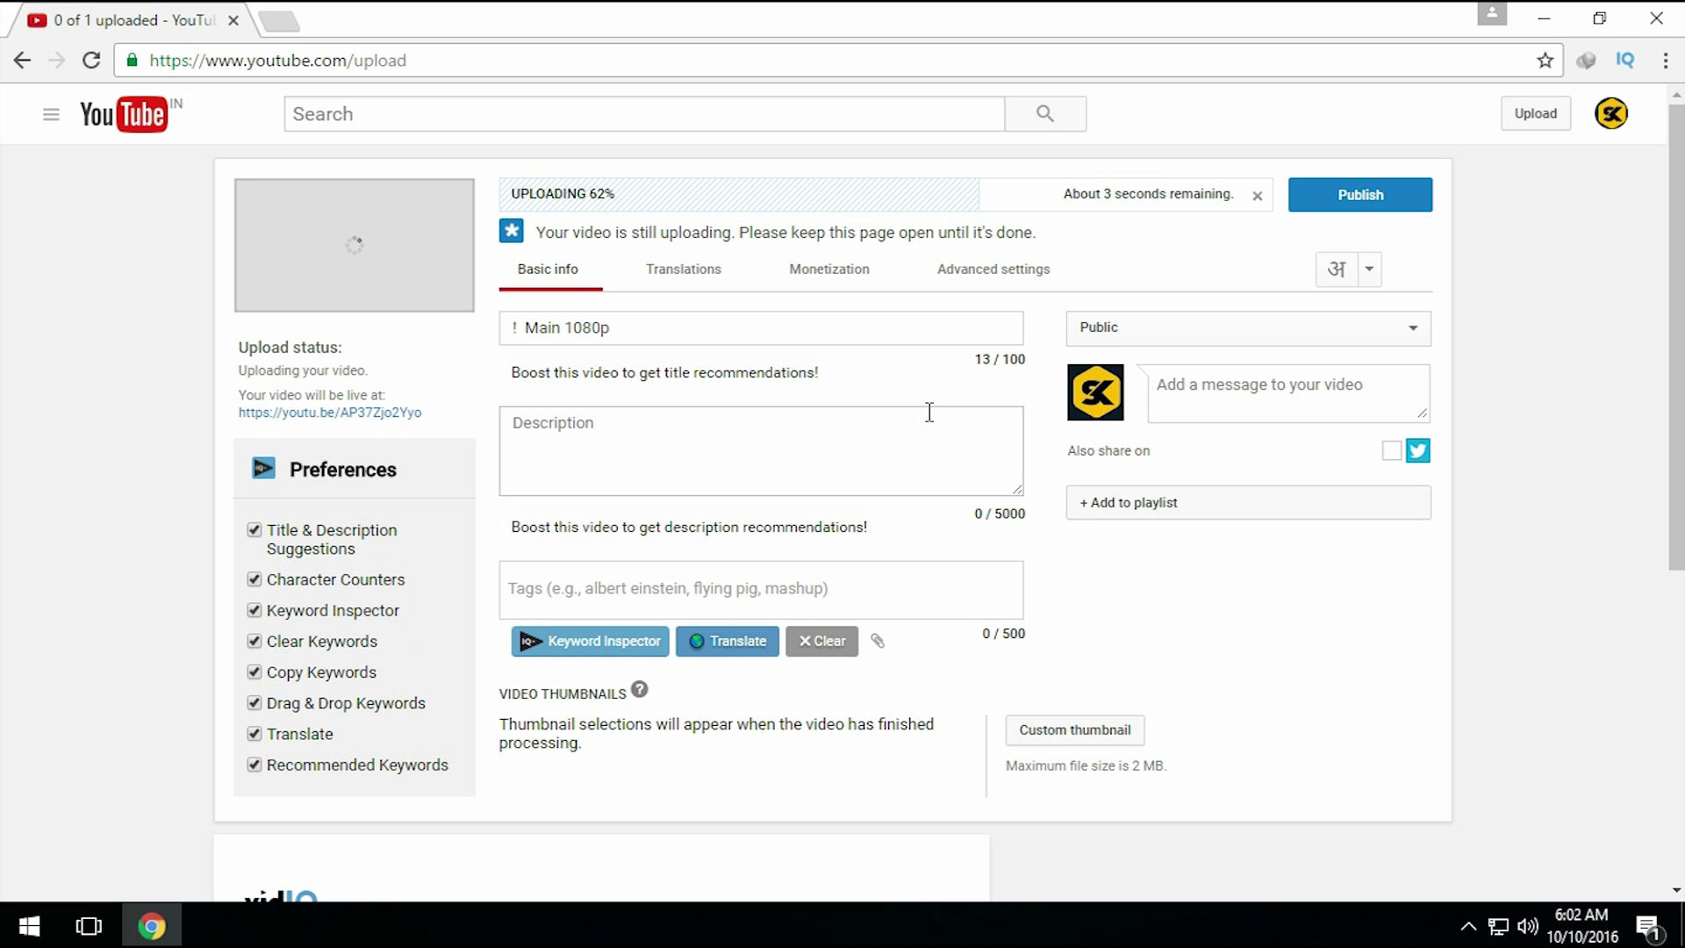
Review the video's Translations tab, then bring up its Monetization settings with ads off.
{"action": "left_click", "coordinate": [681, 284]}
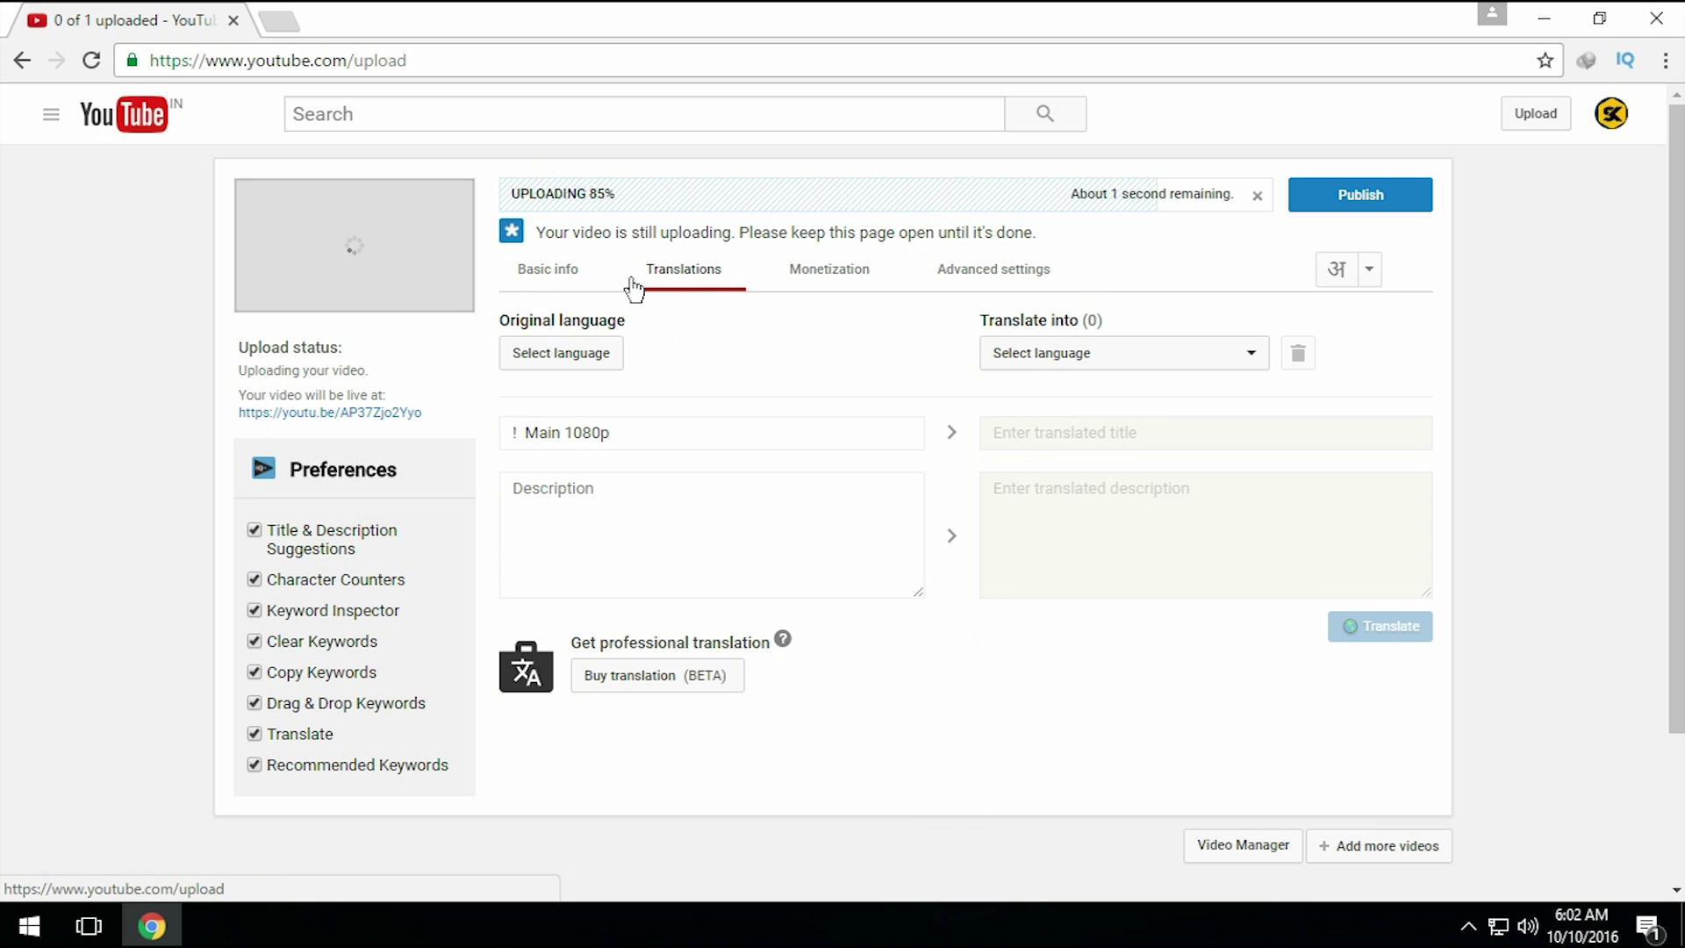
{"action": "left_click", "coordinate": [582, 274]}
{"action": "left_click", "coordinate": [829, 272]}
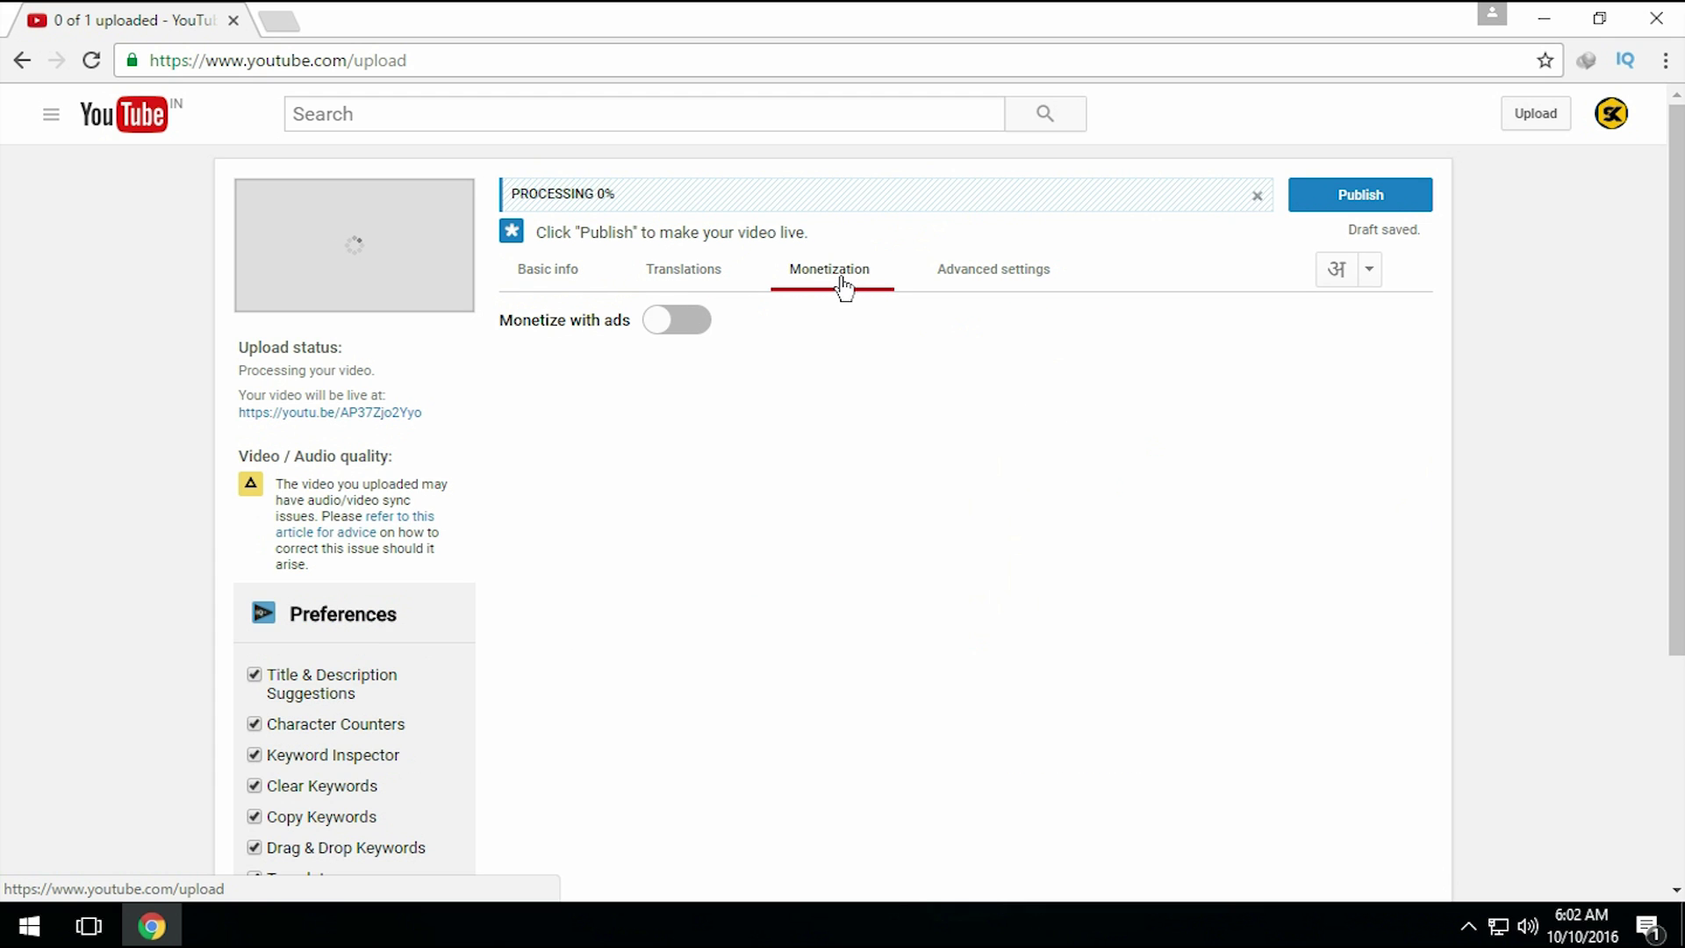
Enable 'Monetize with ads' for '! Main 1080p', accept the rights confirmation, and publish it.
{"action": "left_click", "coordinate": [670, 331]}
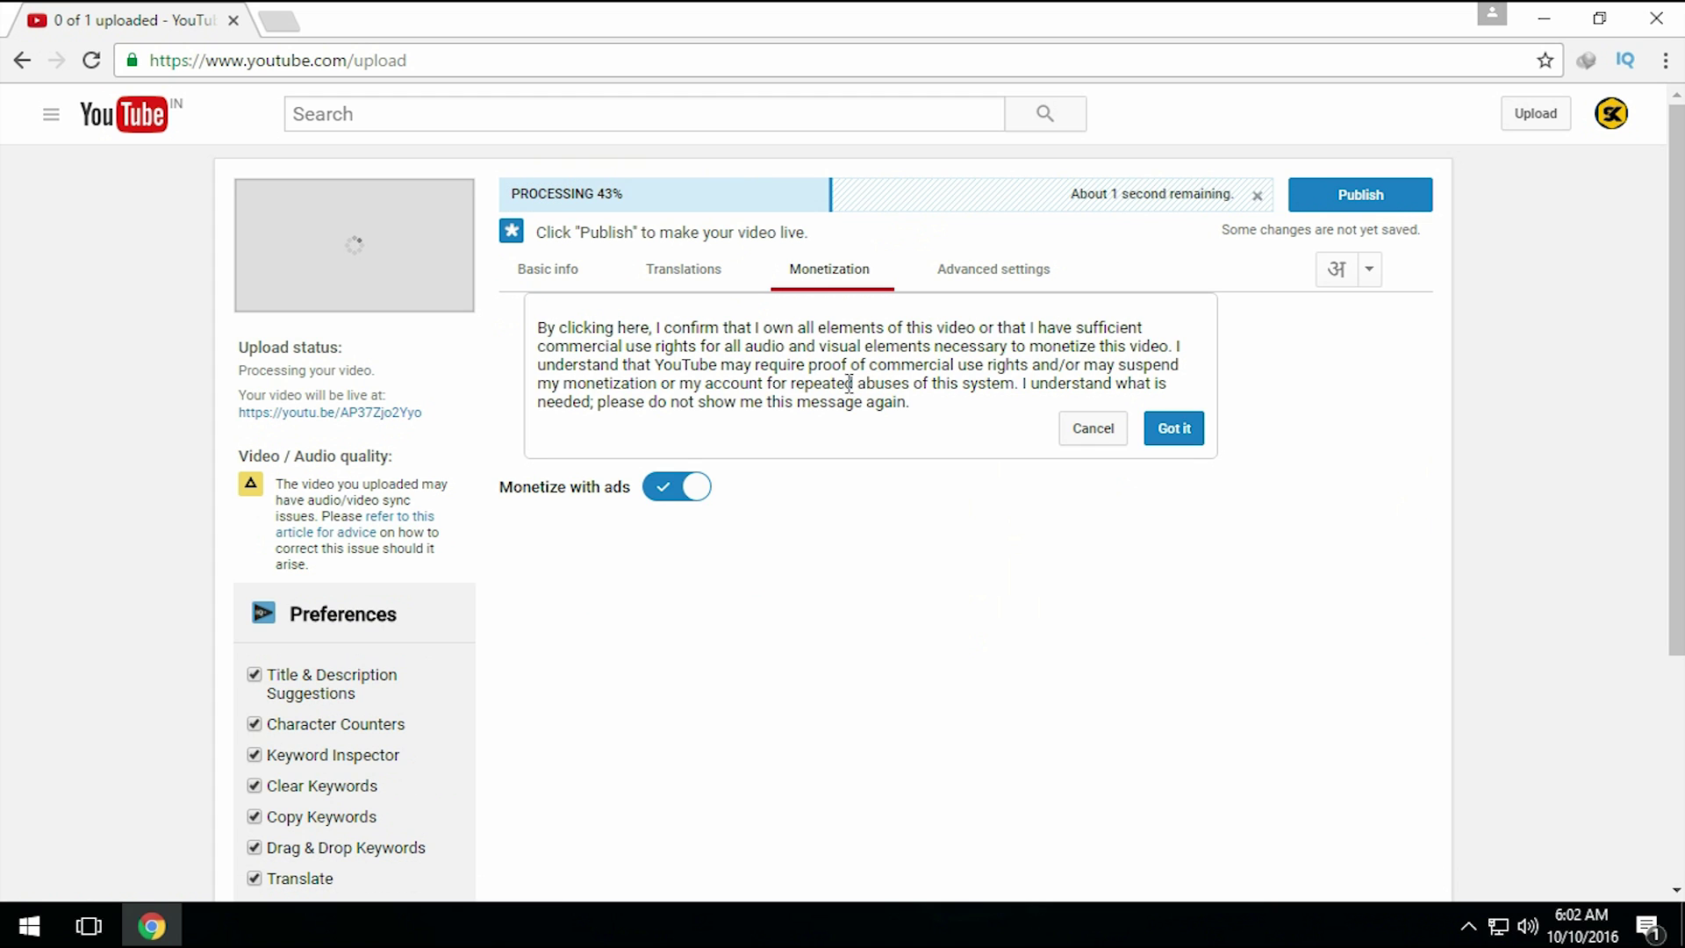
{"action": "left_click", "coordinate": [1182, 434]}
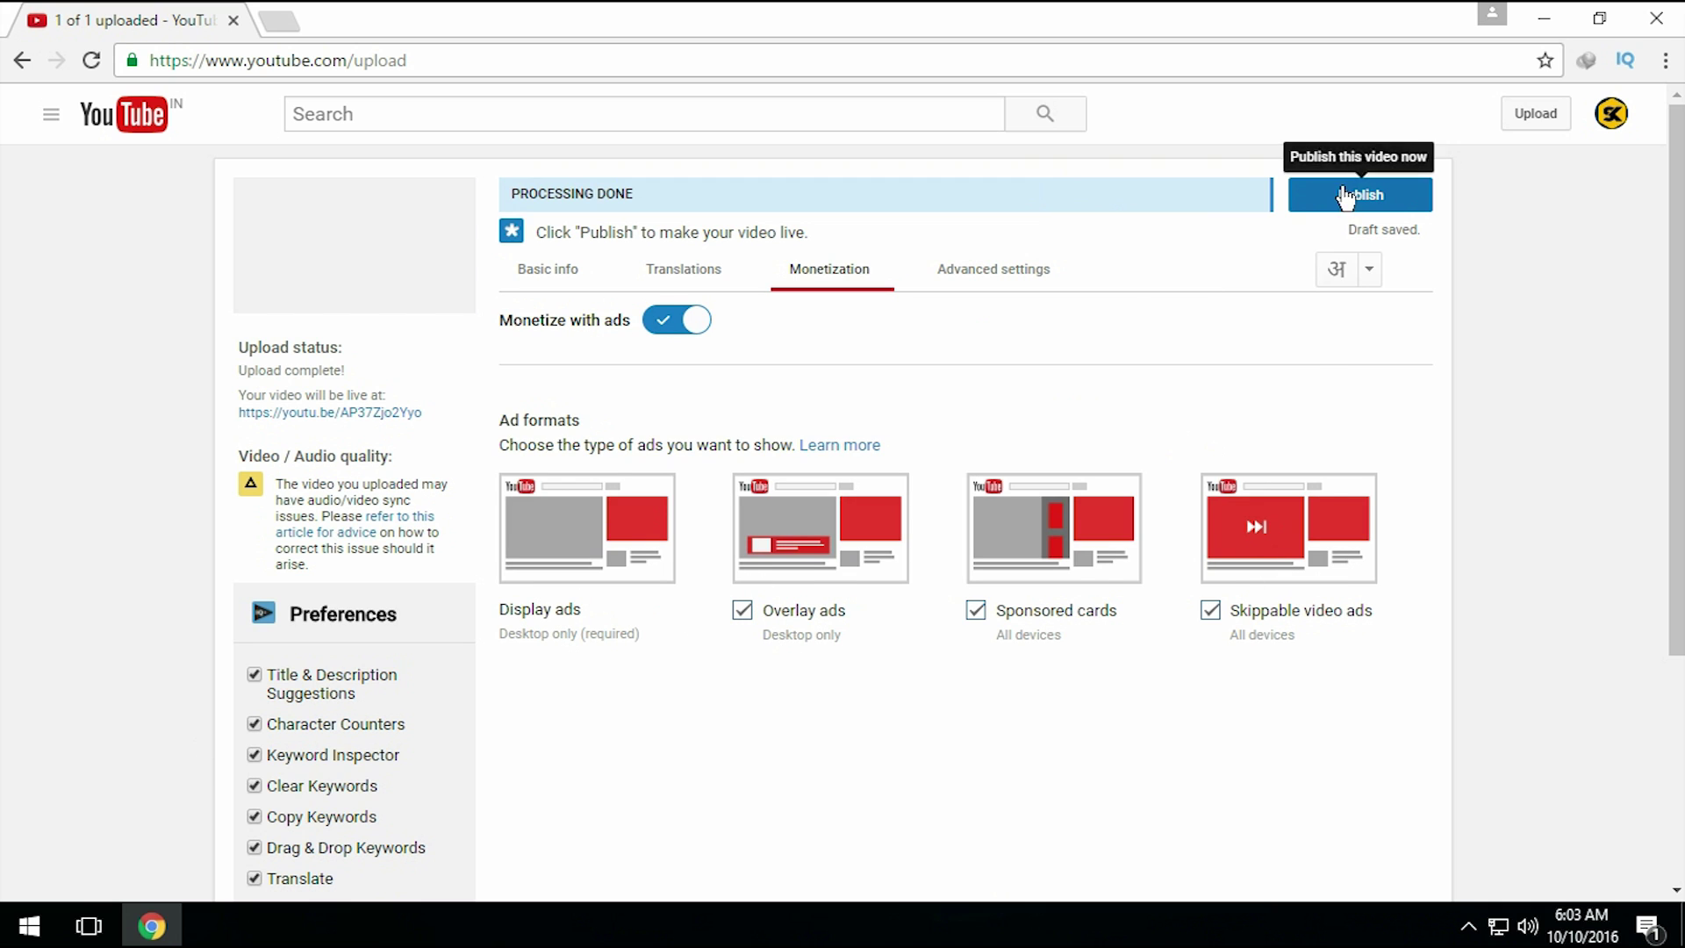
{"action": "left_click", "coordinate": [1352, 199]}
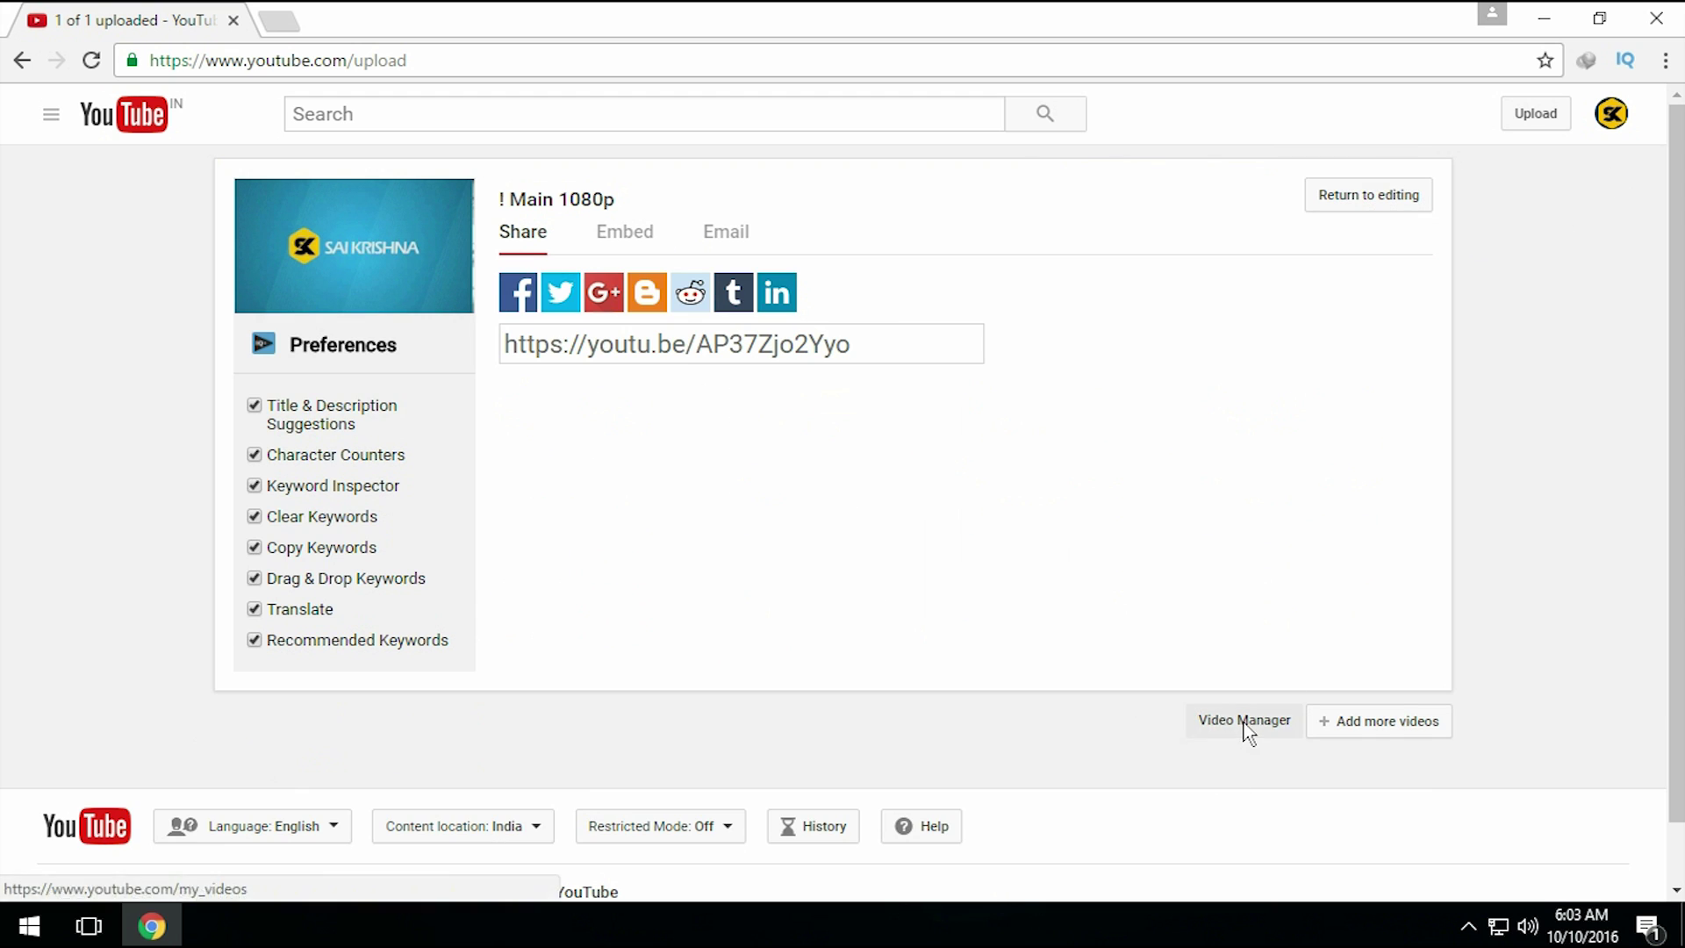
{"action": "left_click", "coordinate": [1246, 724]}
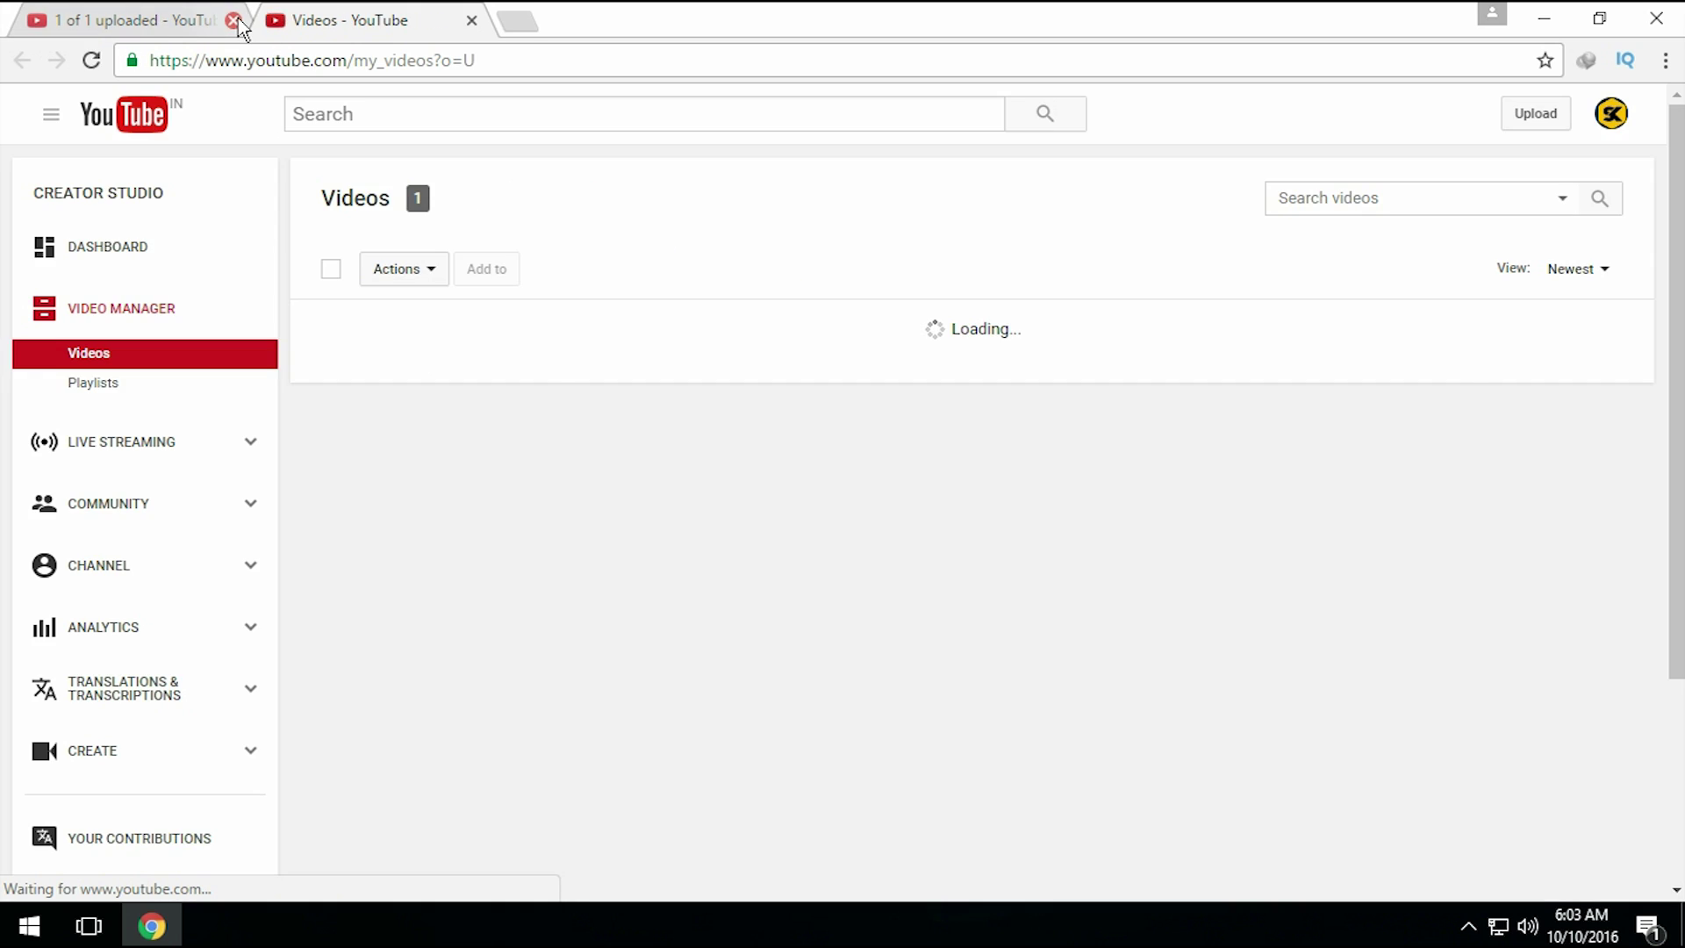
Play '! Main 1080p' muted on its watch page, then return to the Creator Studio dashboard.
{"action": "left_click", "coordinate": [232, 20]}
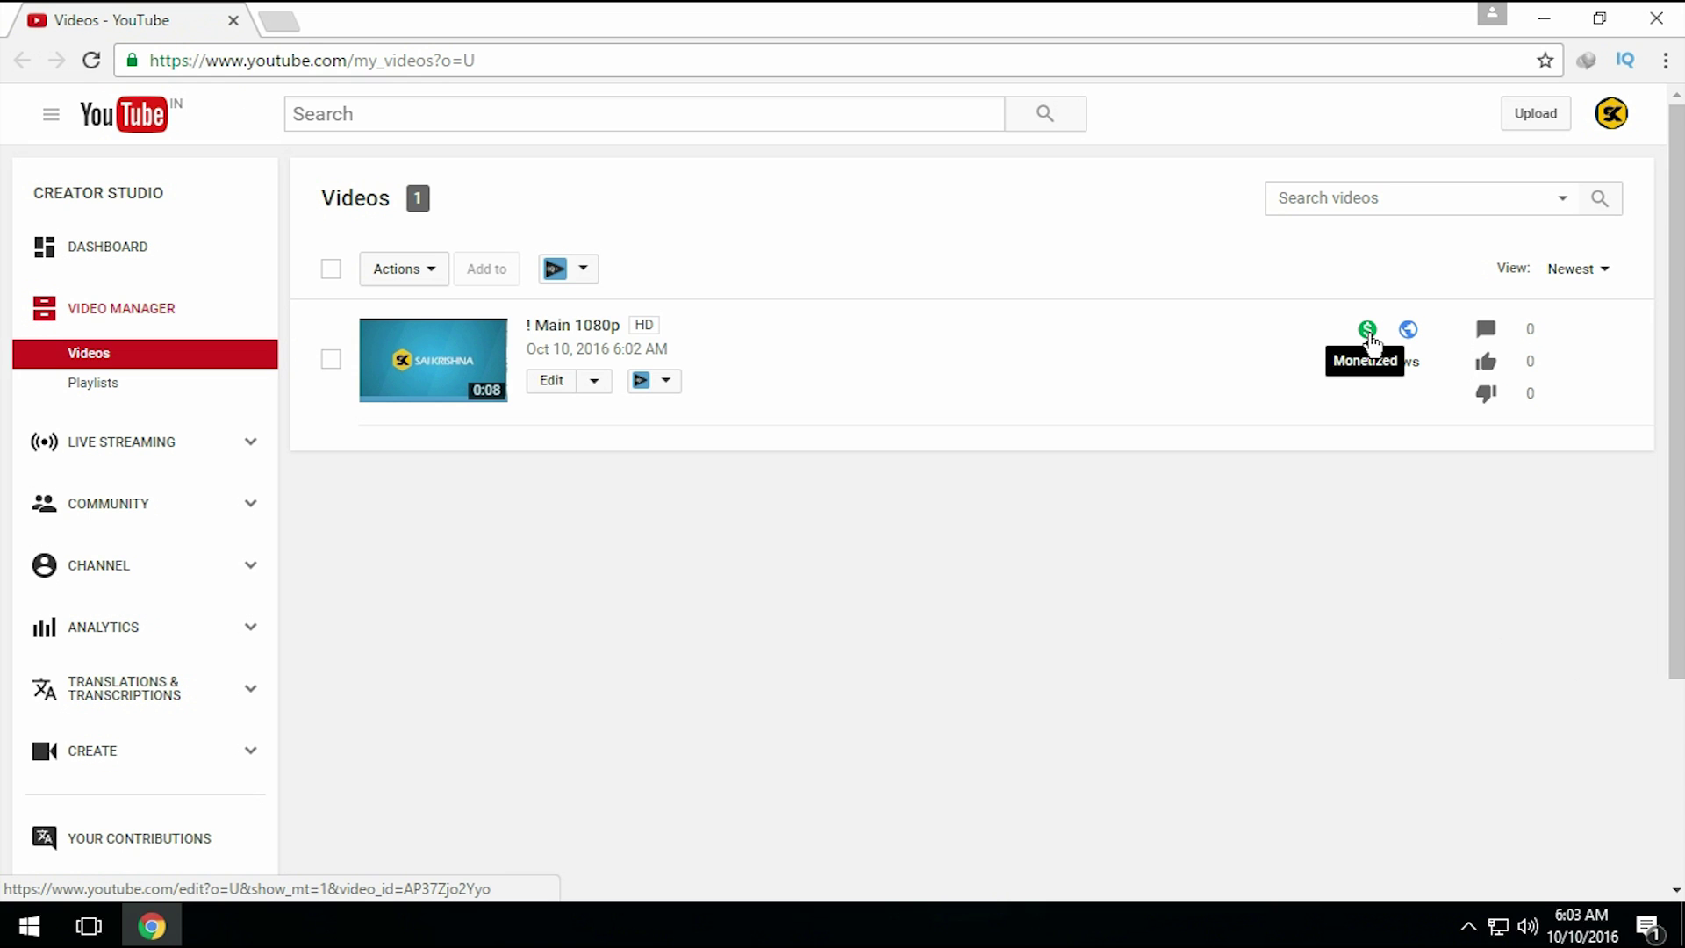
{"action": "left_click", "coordinate": [580, 327]}
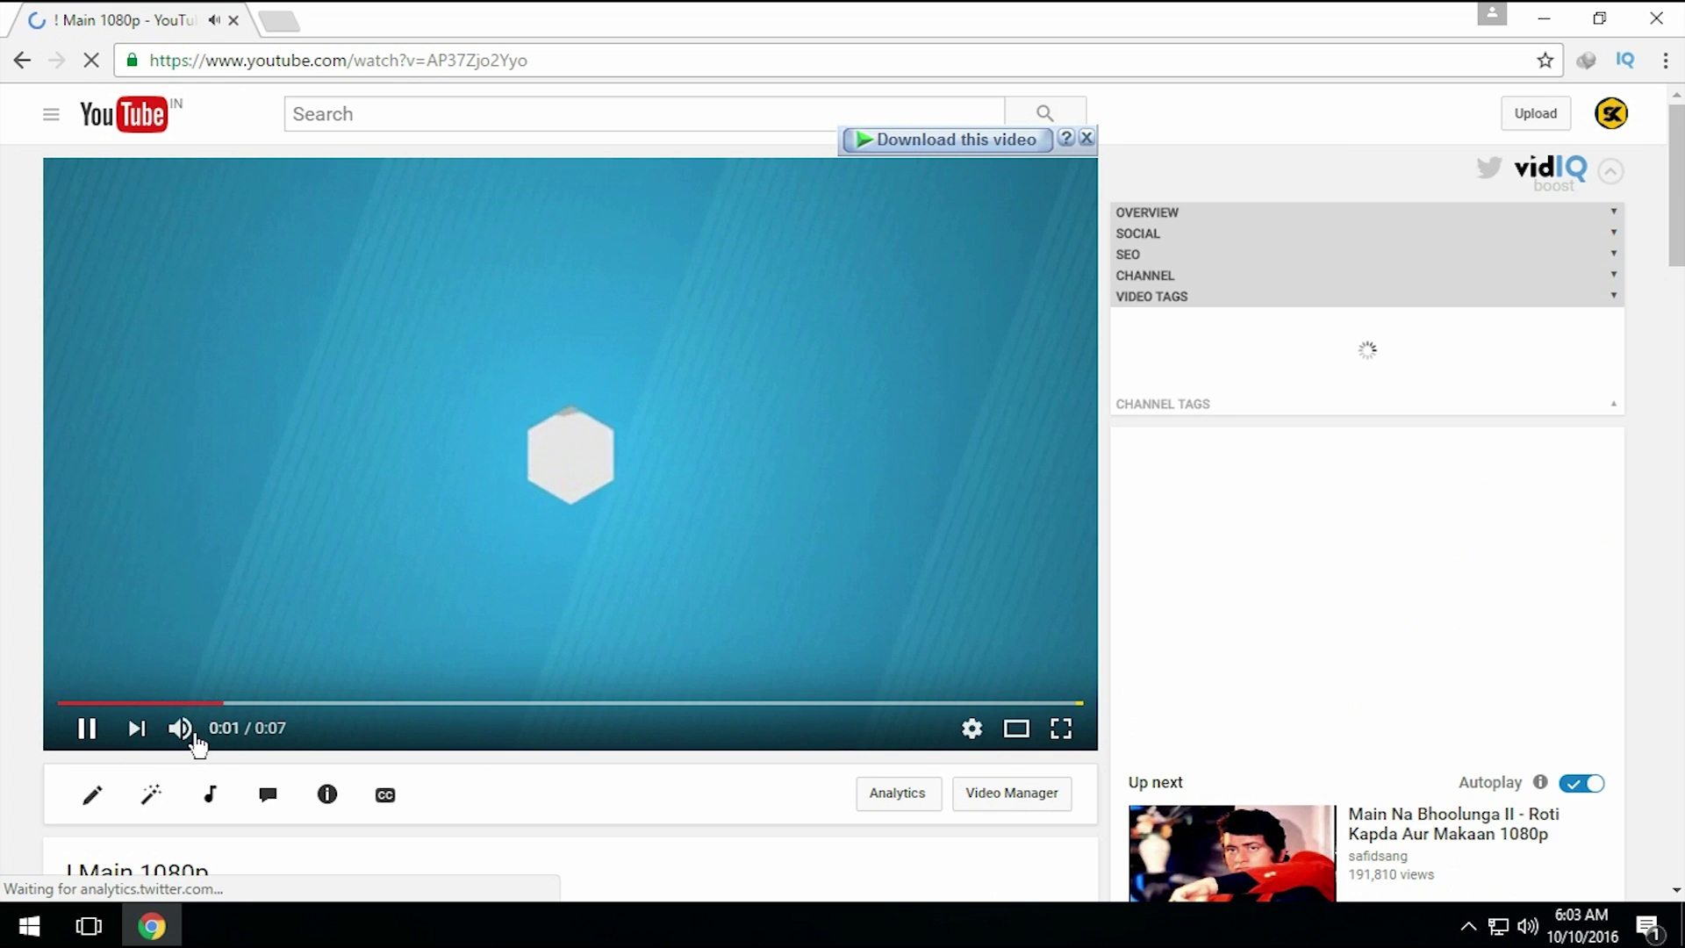
{"action": "left_click", "coordinate": [195, 734]}
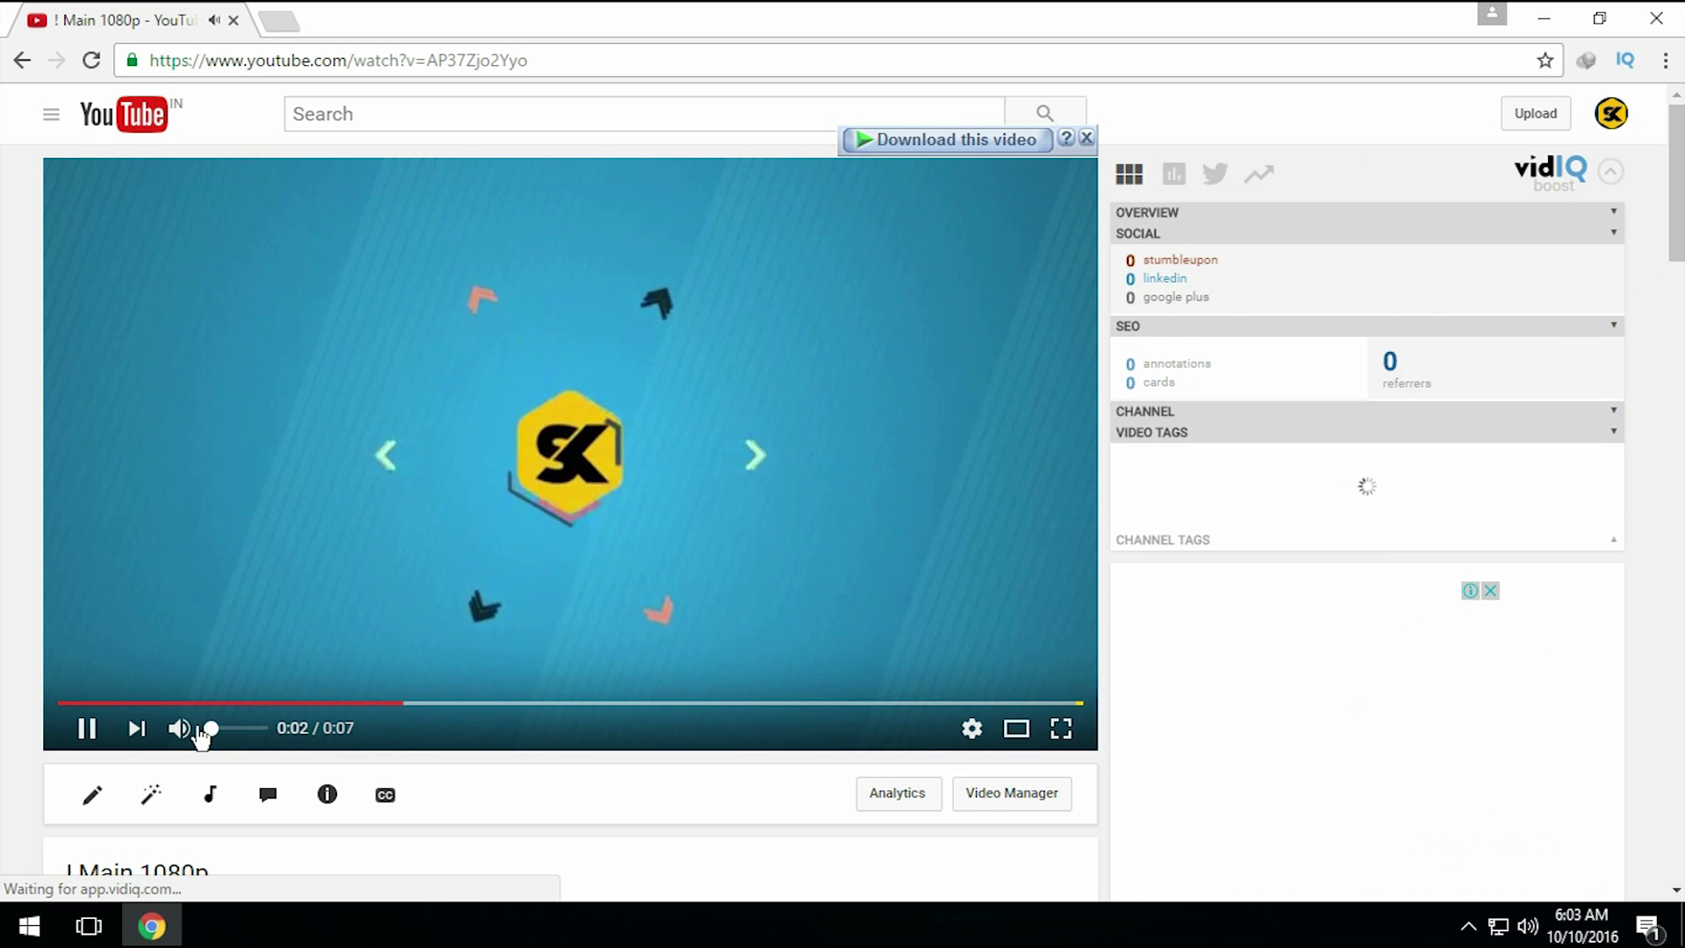
{"action": "scroll", "coordinate": [207, 729], "scroll_direction": "down", "scroll_amount": 4}
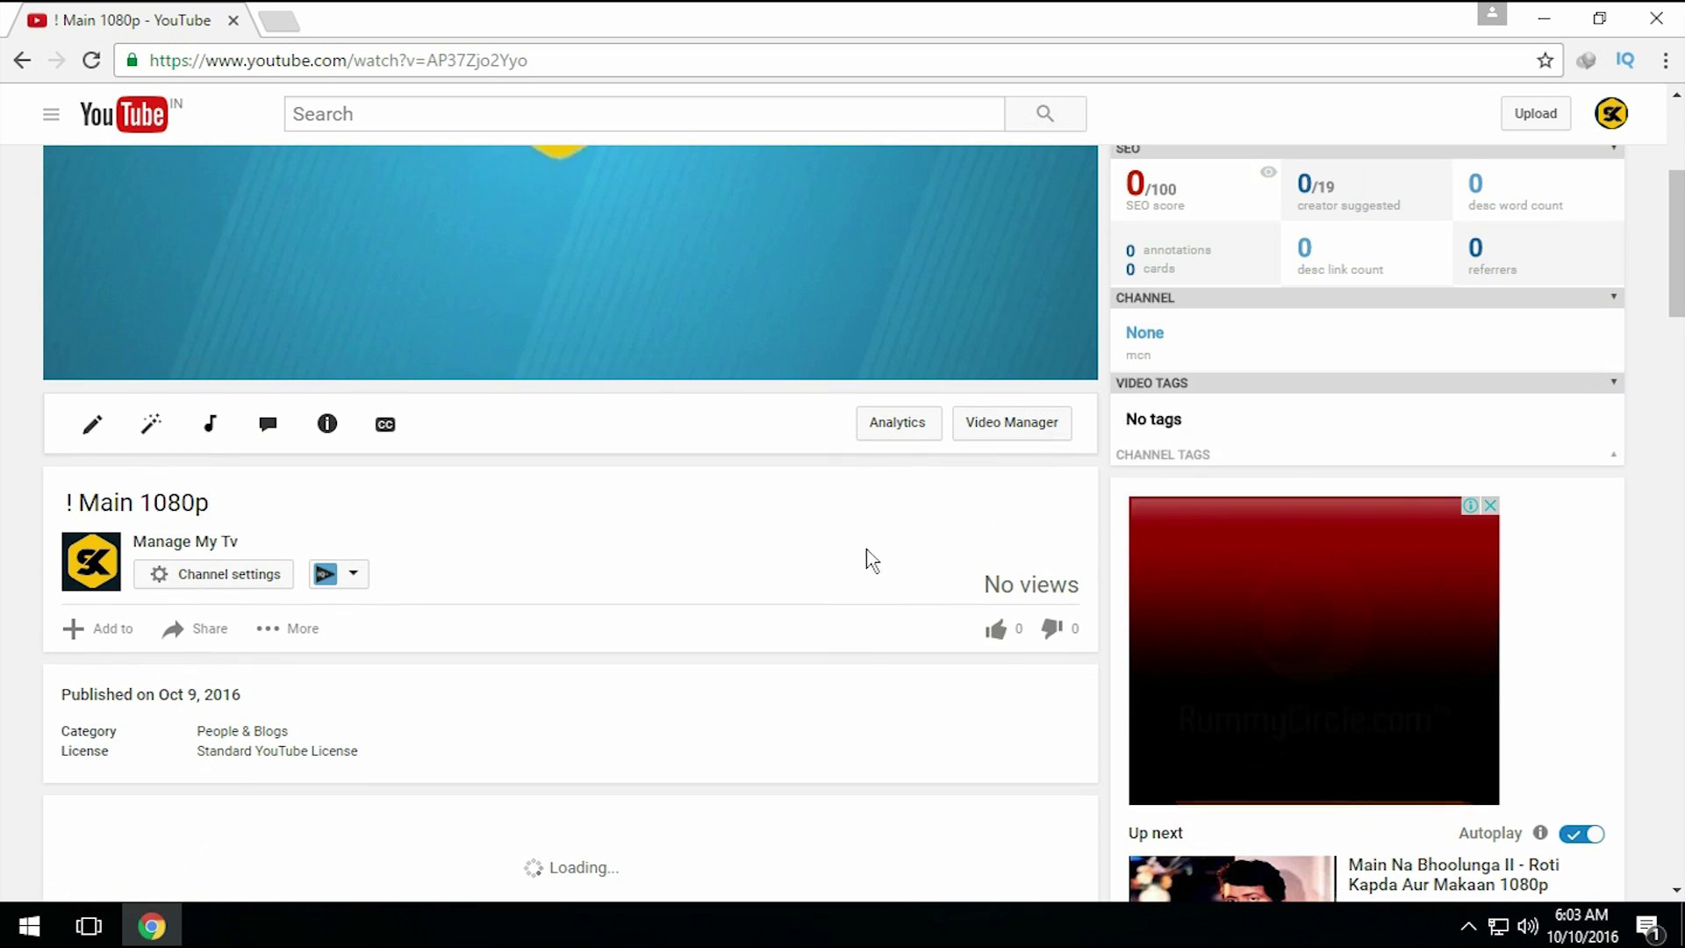
{"action": "scroll", "coordinate": [790, 562], "scroll_direction": "up", "scroll_amount": 4}
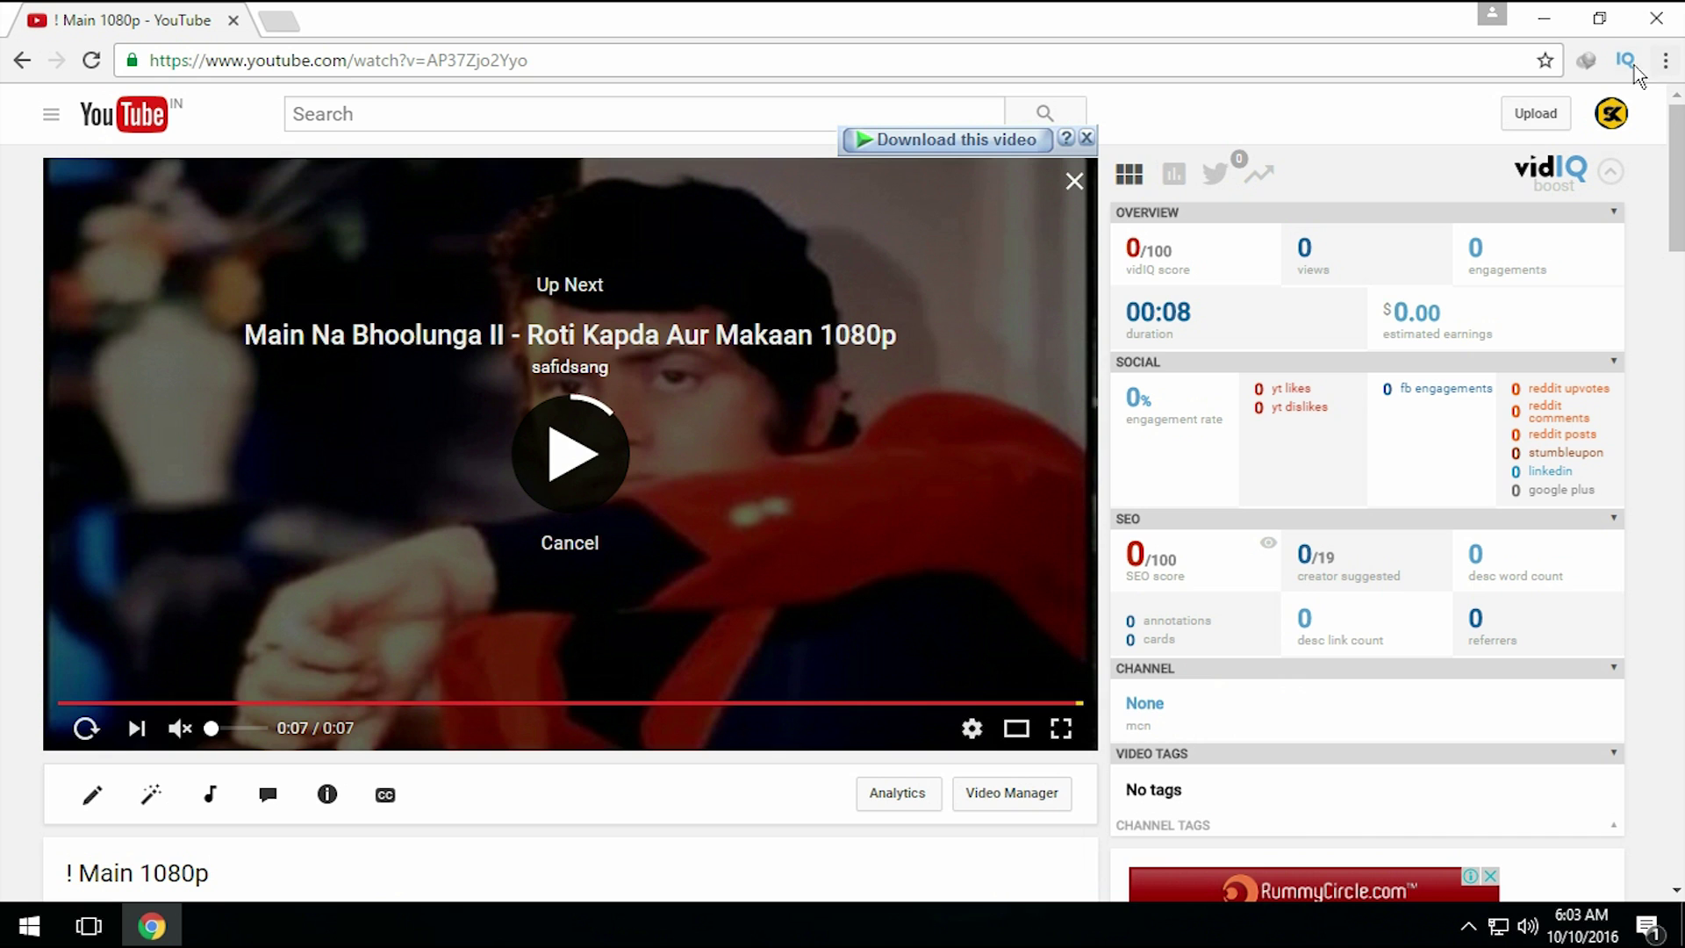
{"action": "left_click", "coordinate": [1611, 121]}
{"action": "left_click", "coordinate": [1481, 273]}
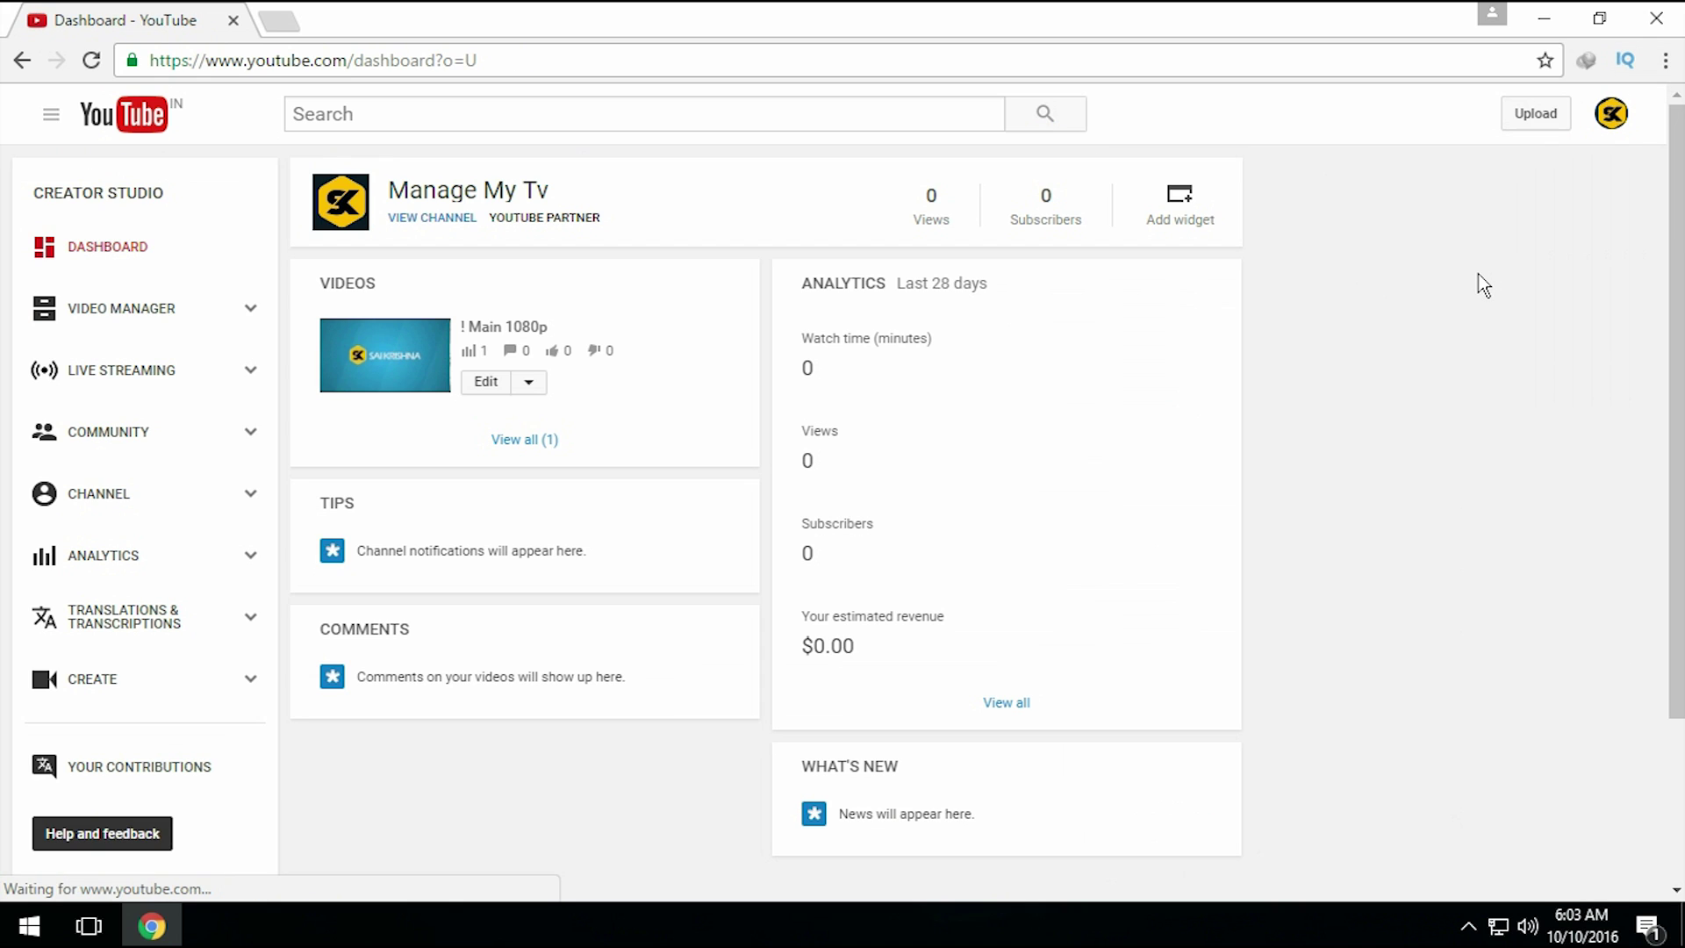